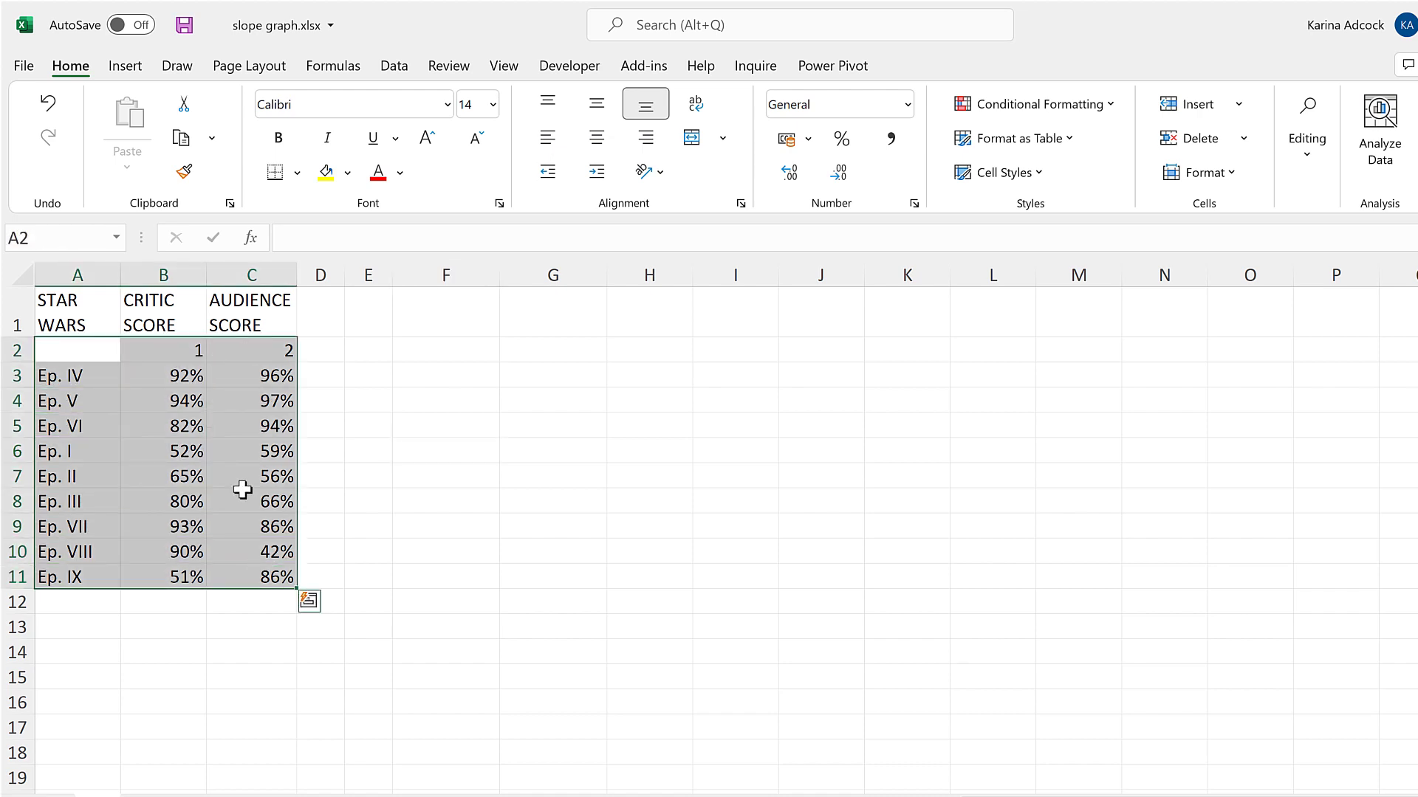
Step: Insert a Scatter with Straight Lines chart from the Star Wars score table A1:C11
left_click(125, 68)
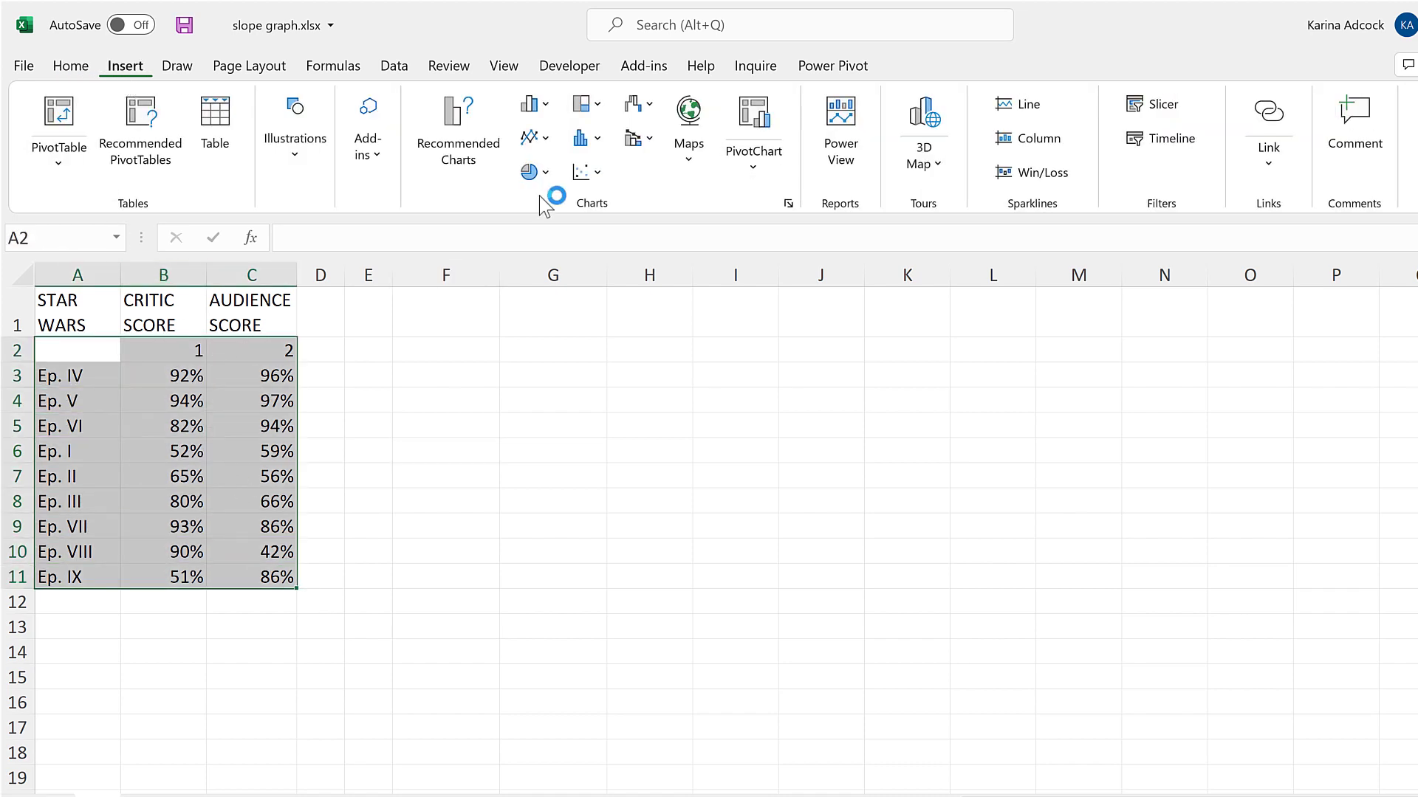
left_click(576, 174)
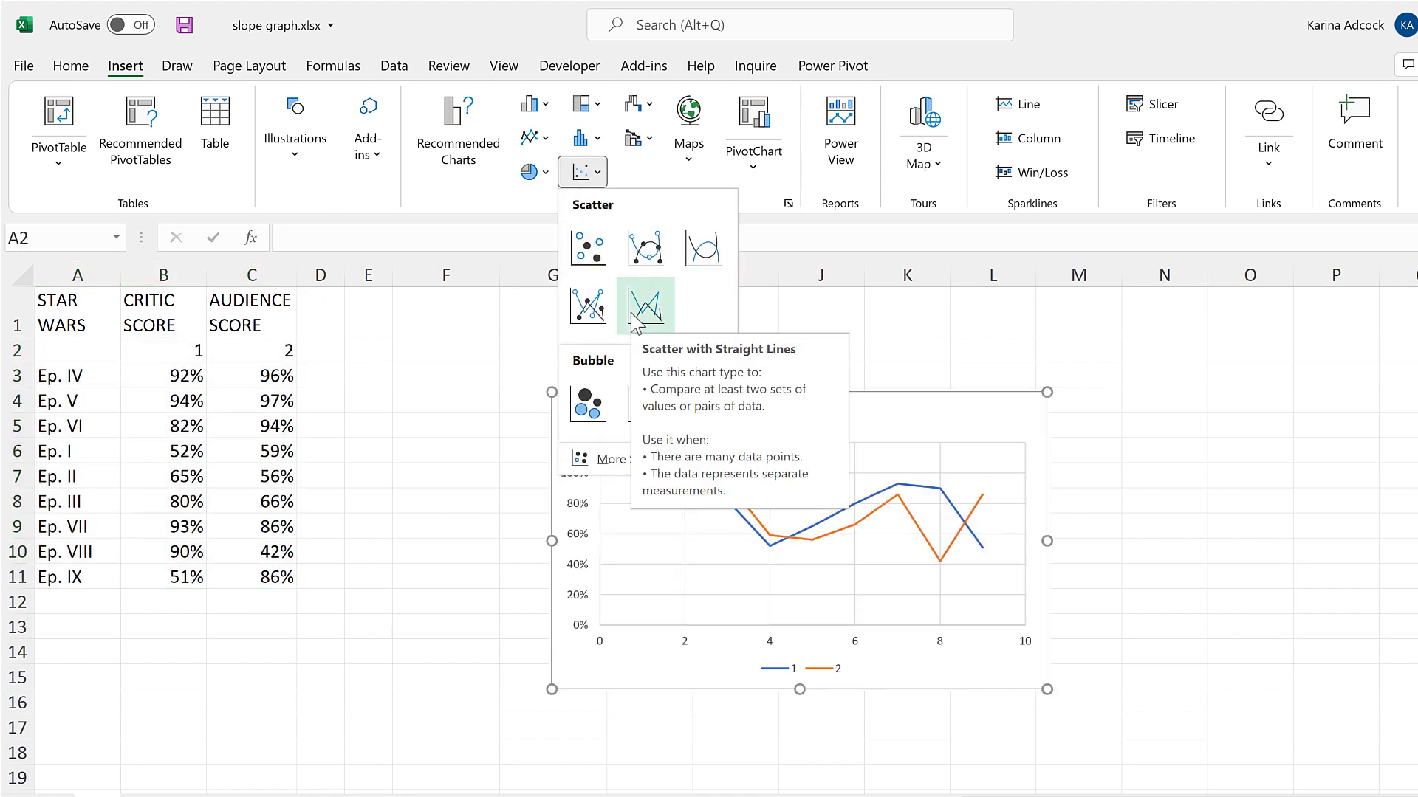
left_click(632, 314)
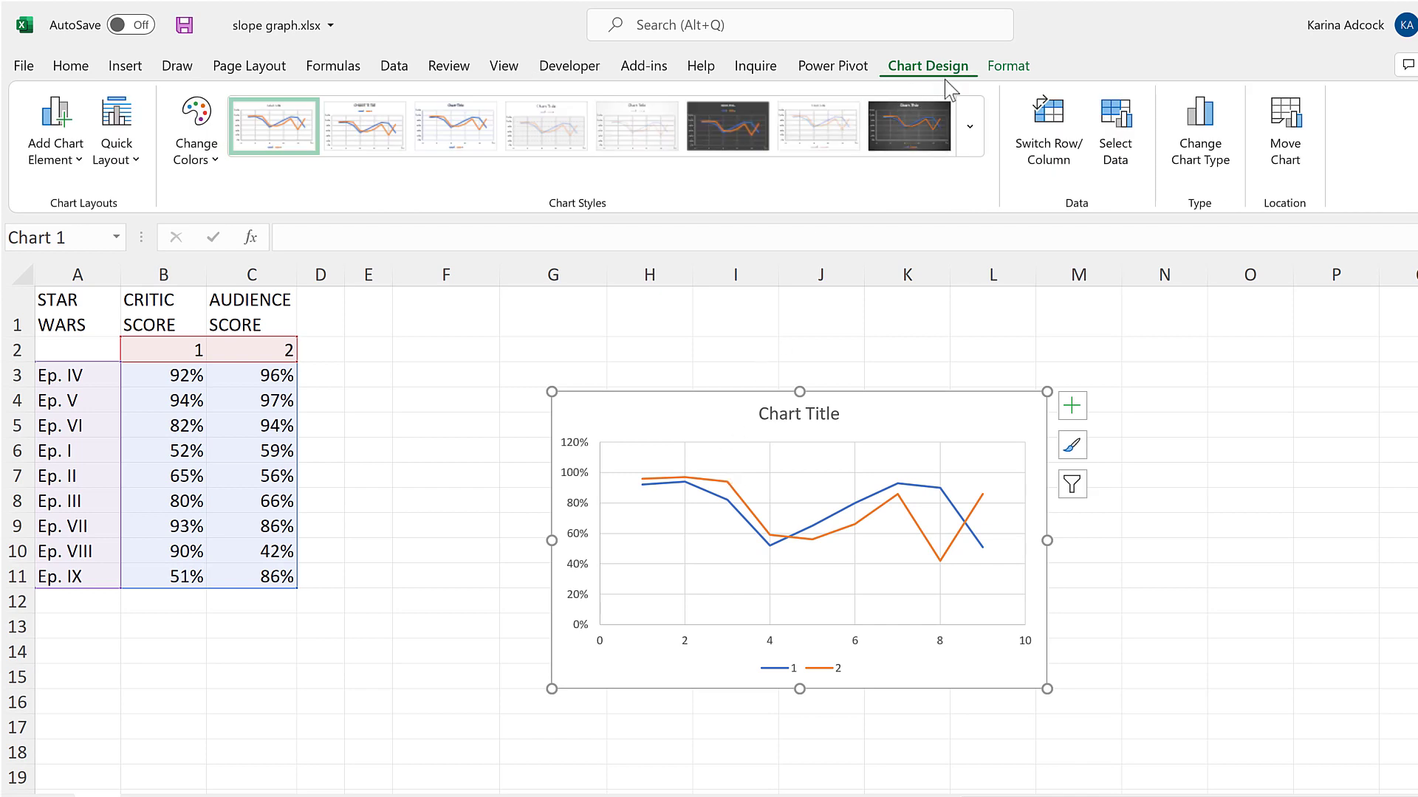
Step: Switch rows and columns so each episode gets its own line, then move and enlarge the chart beside the table
left_click(1057, 189)
left_click_drag(886, 405, 965, 305)
left_click_drag(923, 492, 923, 492)
left_click_drag(882, 595, 883, 784)
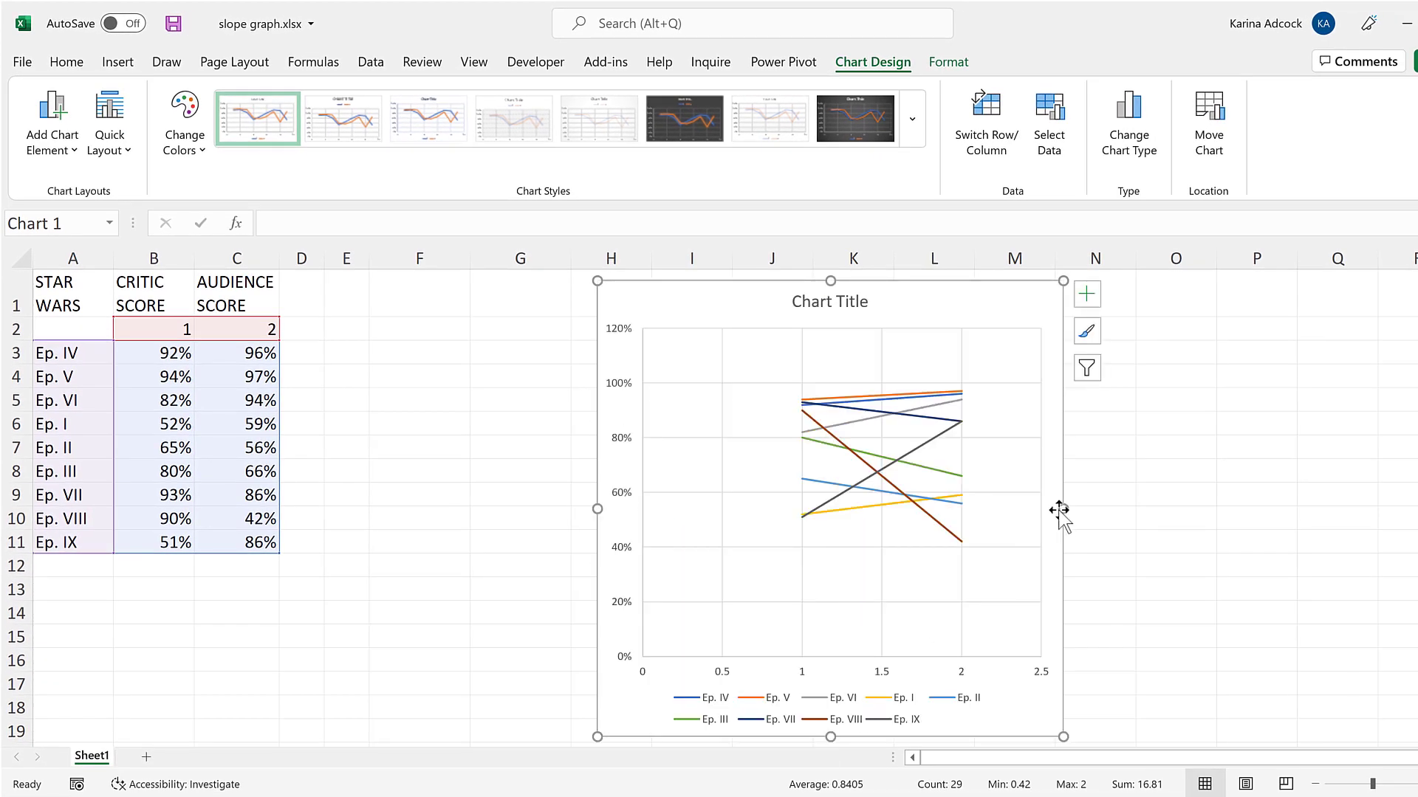
left_click_drag(1059, 509, 1087, 509)
Step: Delete the chart legend
left_click(920, 707)
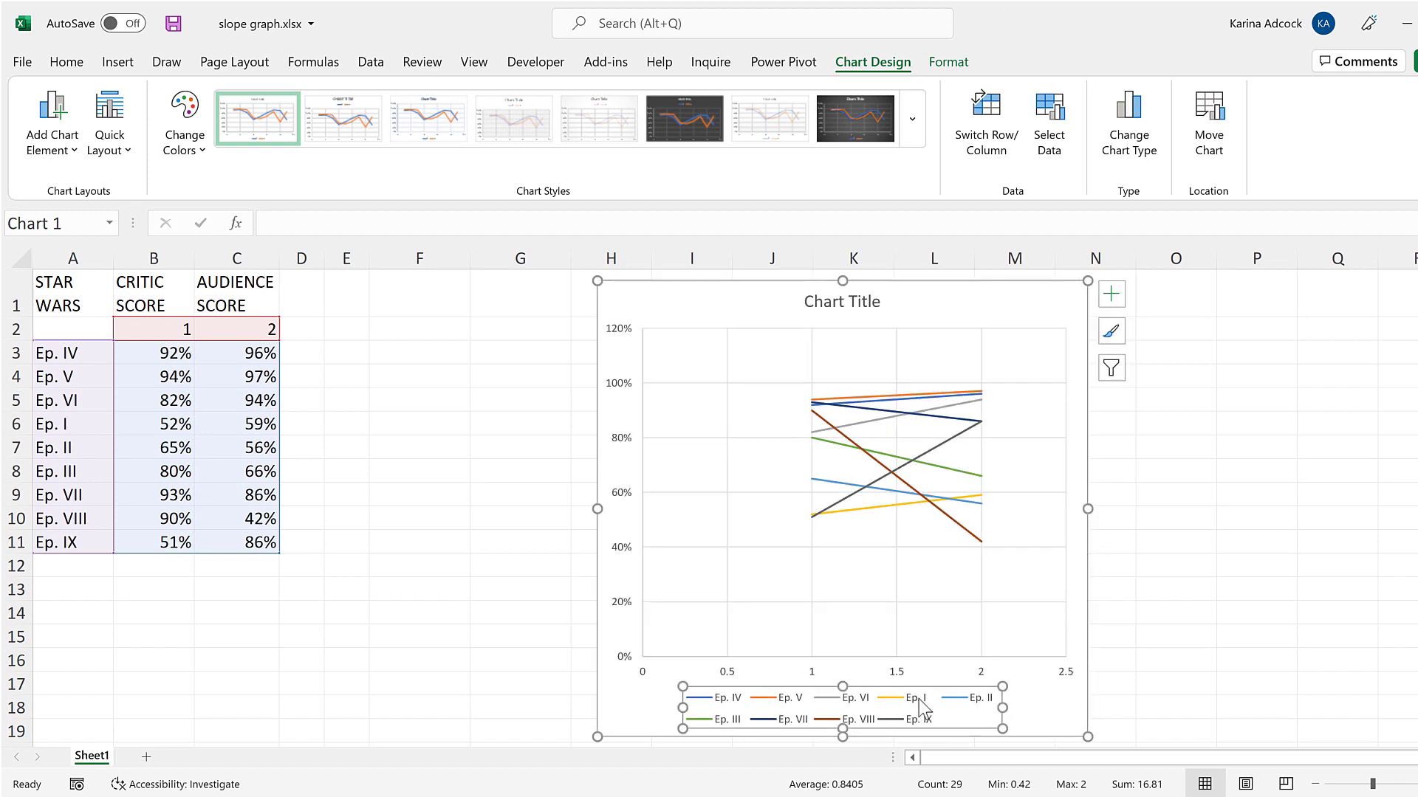
key("Delete")
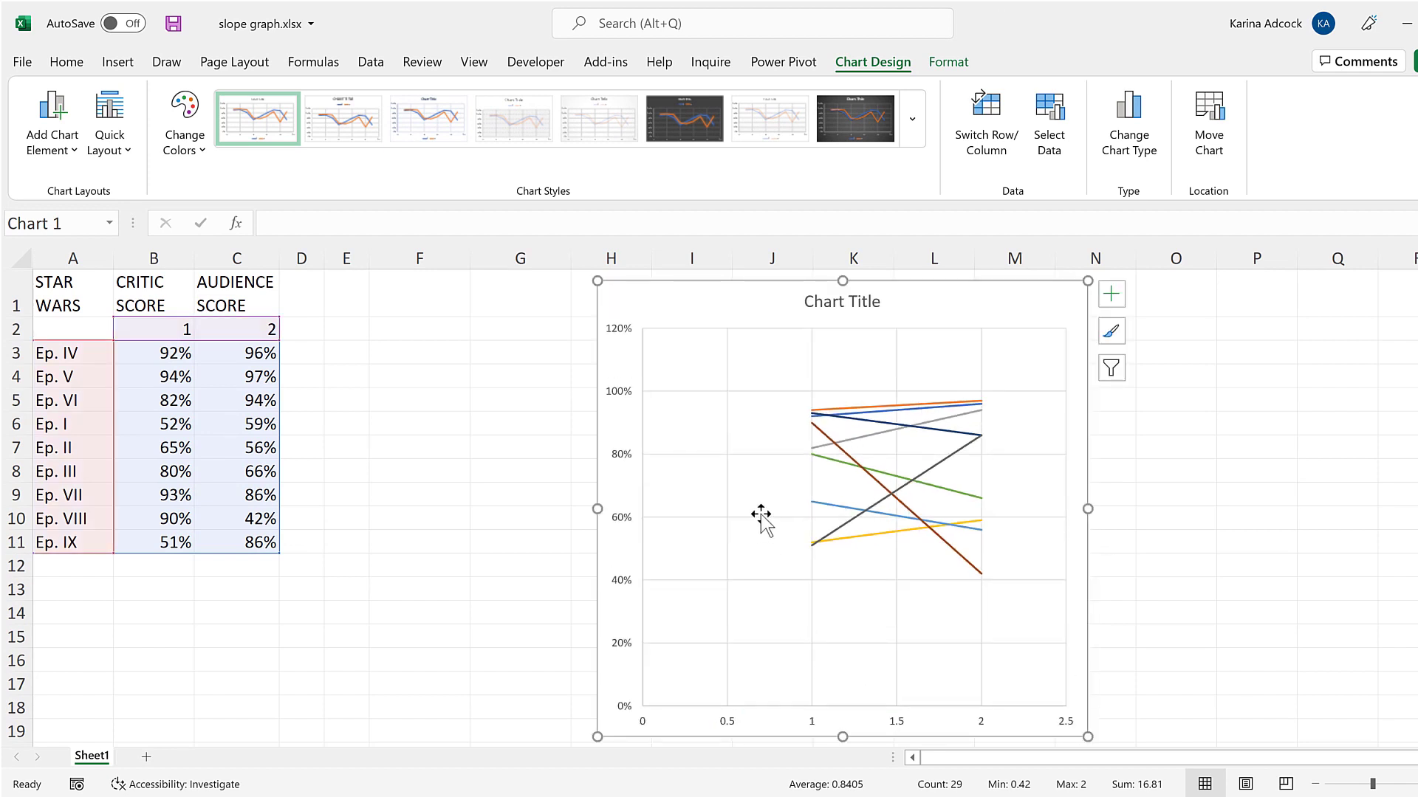
key("Down")
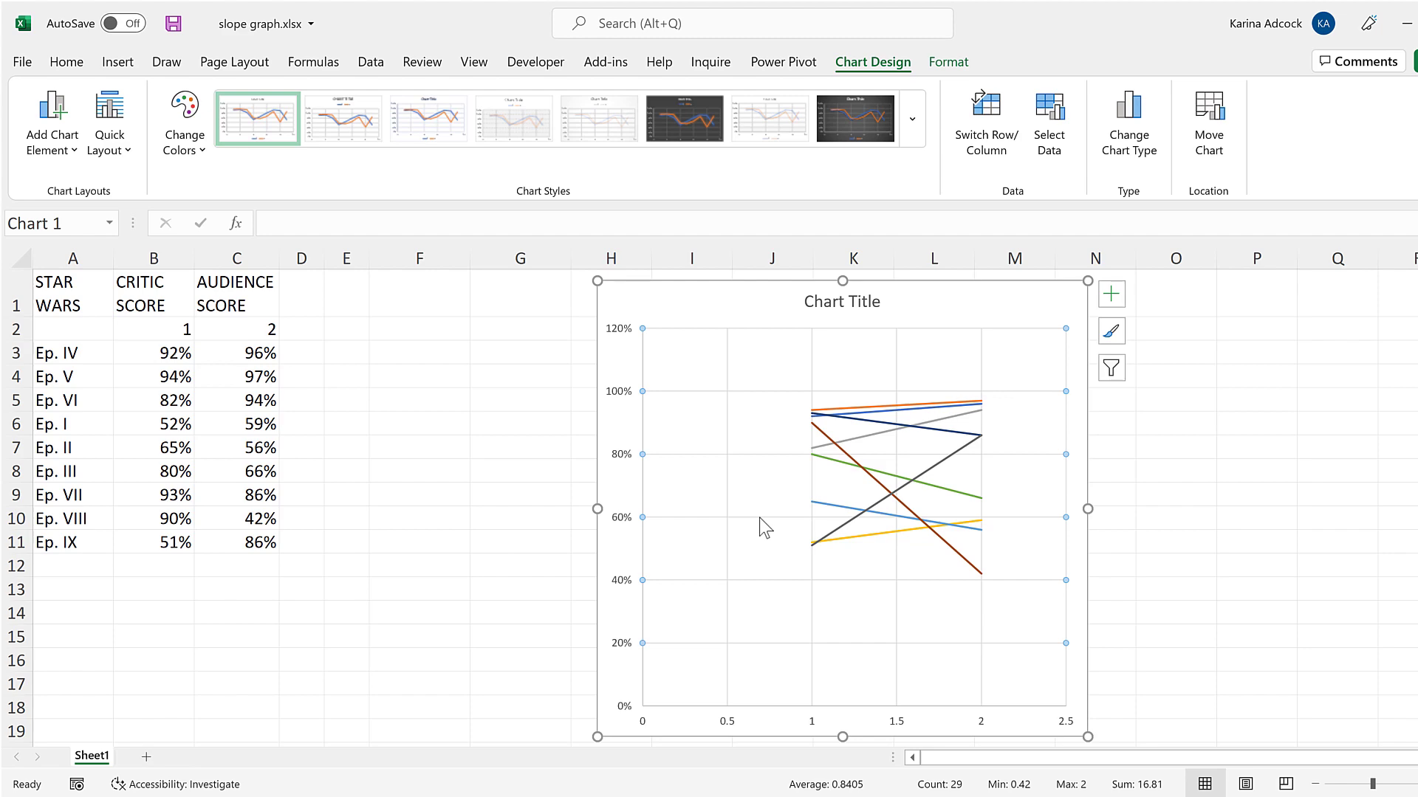
key("Escape")
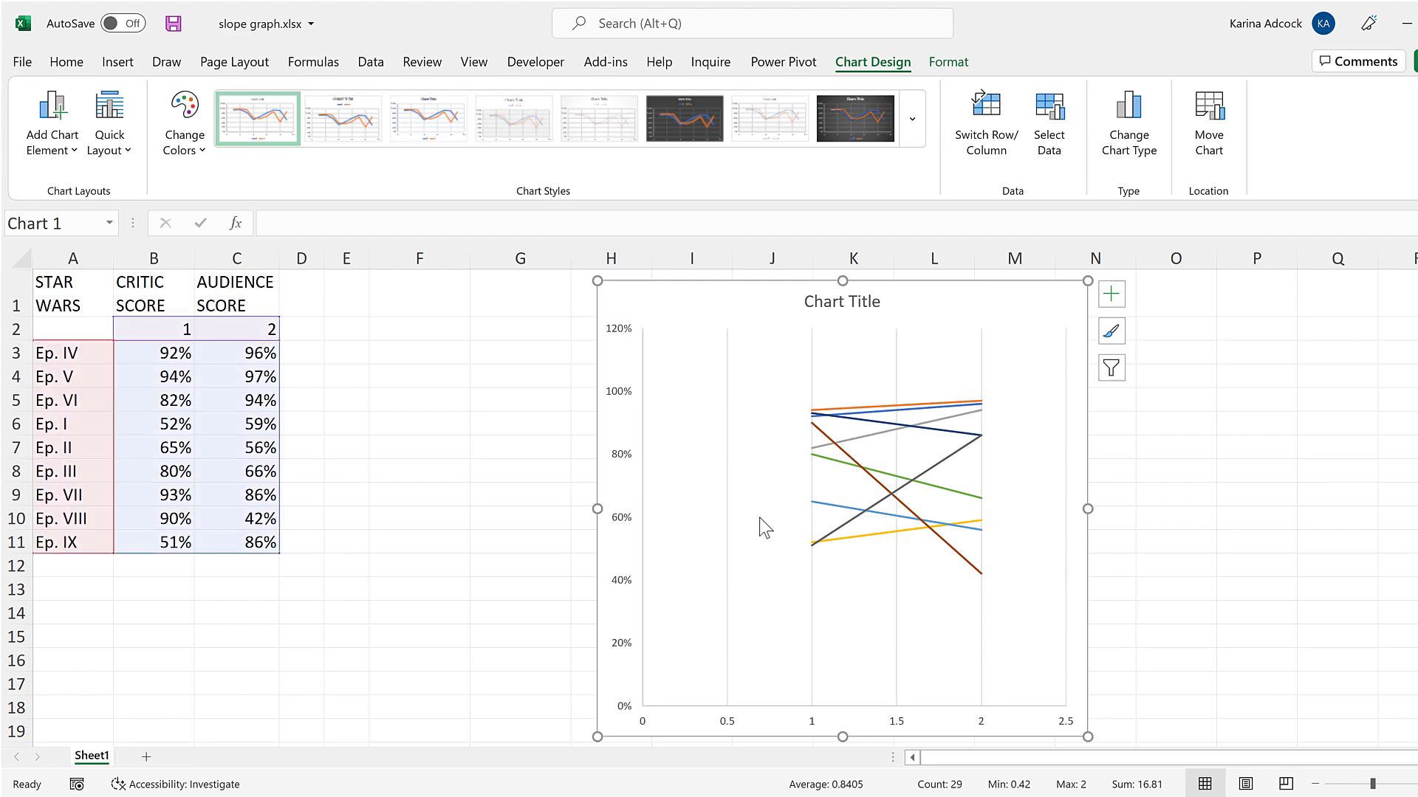
Step: Fix the vertical axis bounds at minimum 0.4 and maximum 1.0 (40% to 100%)
double_click(620, 396)
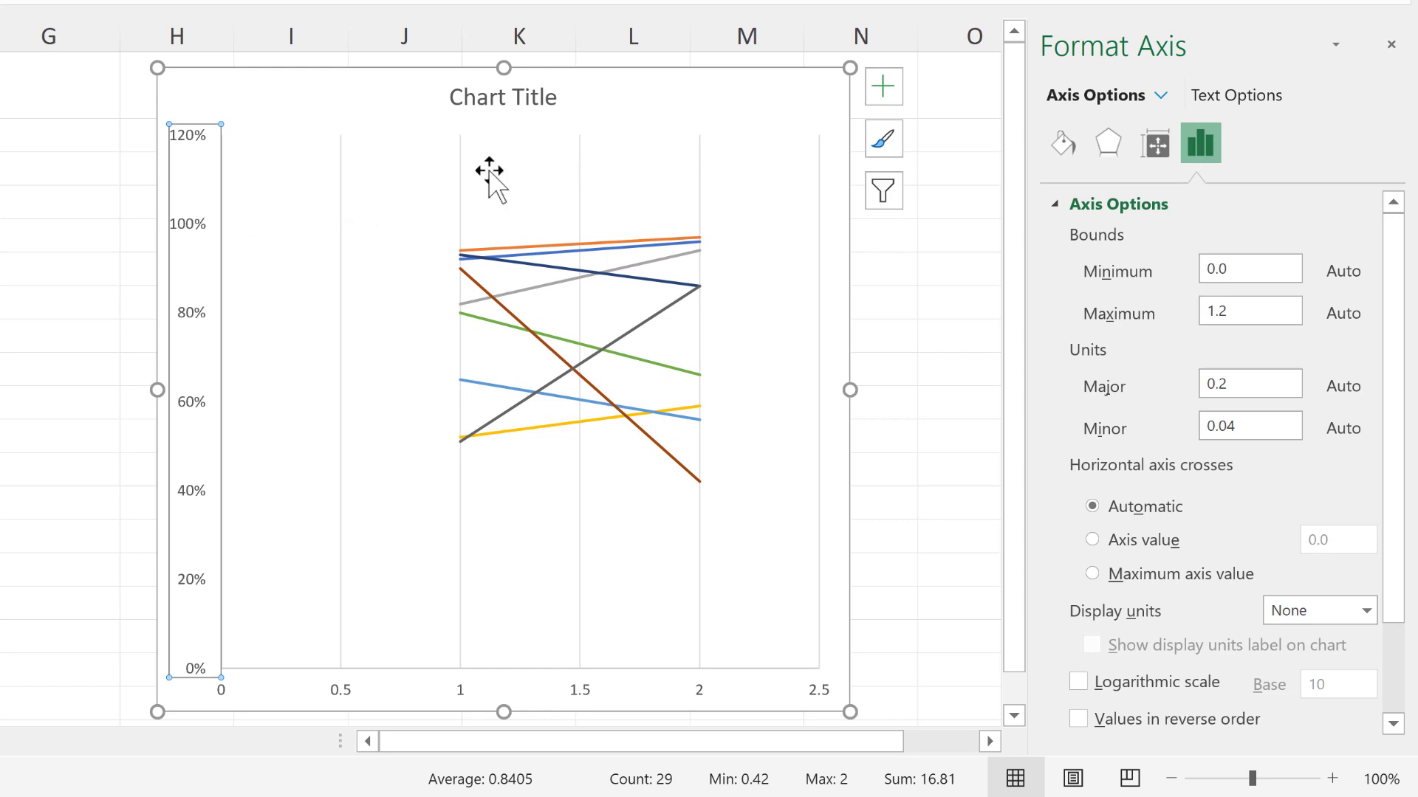
left_click_drag(1269, 311, 1169, 305)
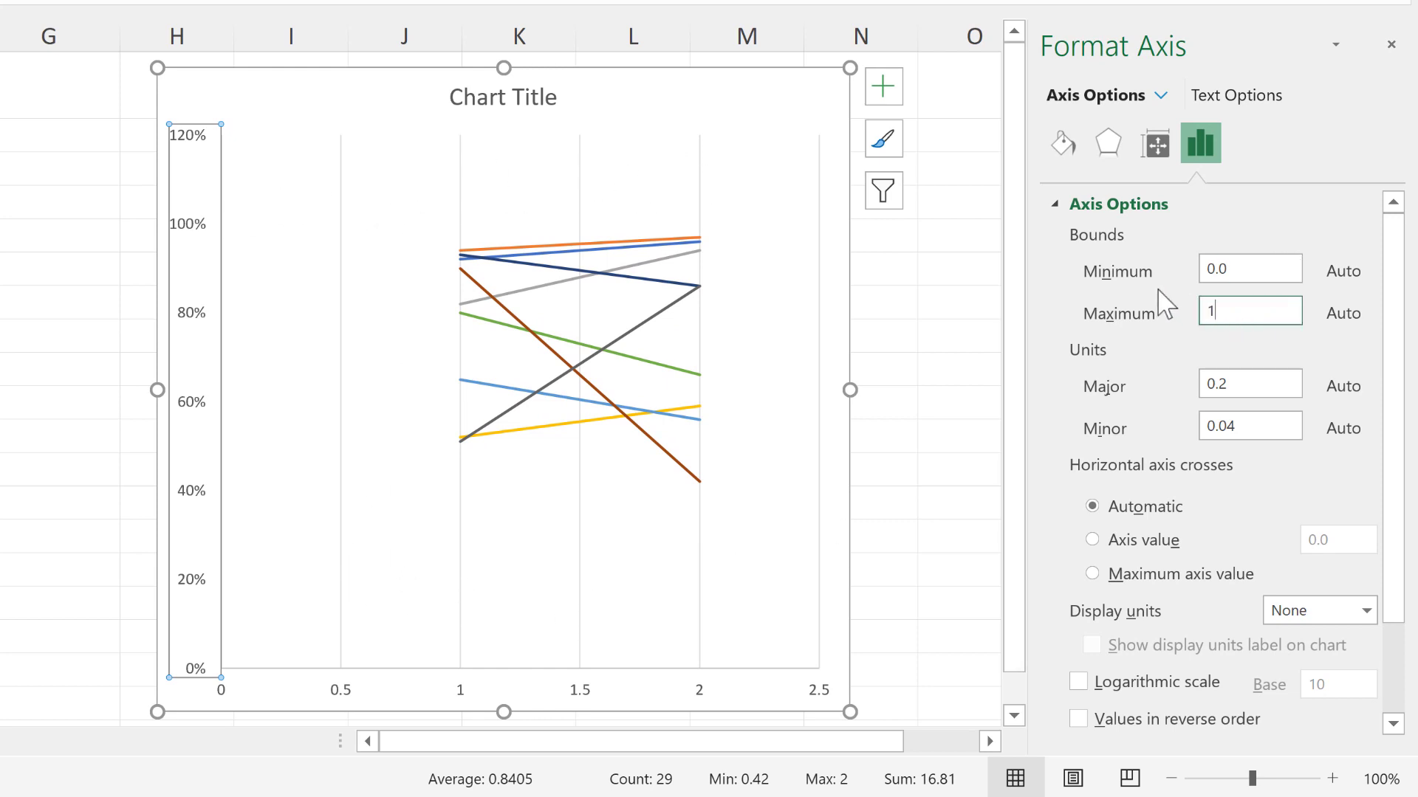
key("Return")
left_click(1233, 269)
type("4")
key("Return")
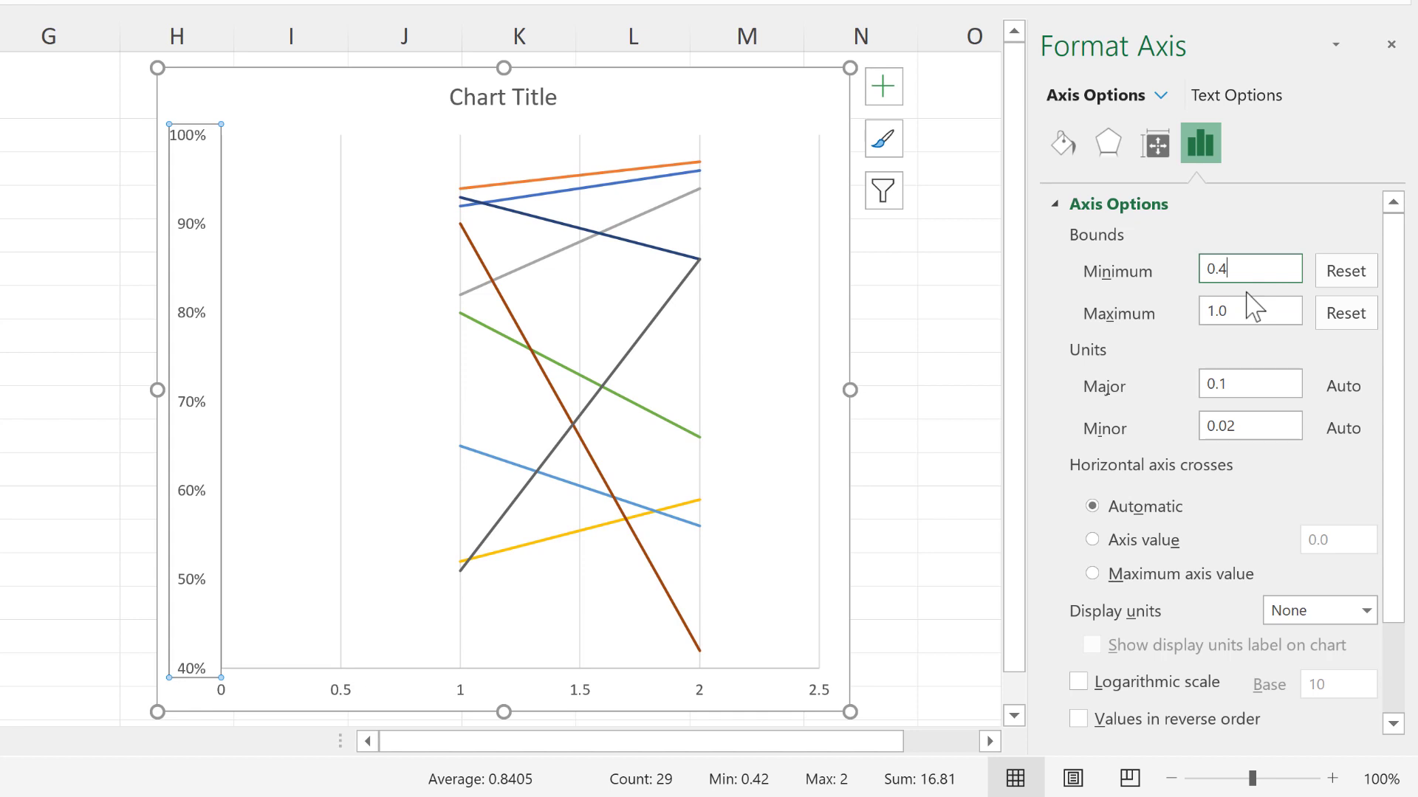
left_click(465, 694)
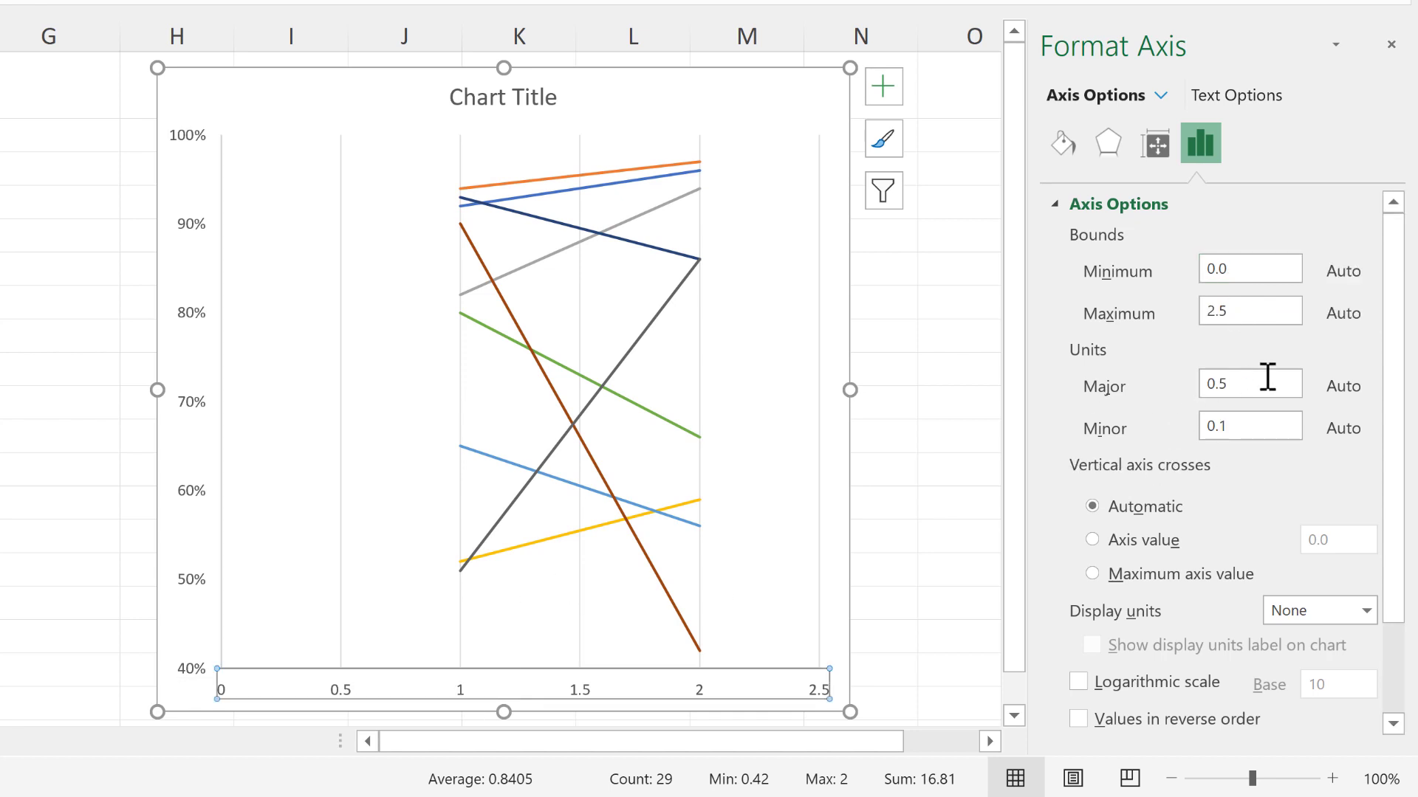
Step: Set the horizontal axis to major unit 1, minimum 1, maximum 2, and delete the vertical axis labels
double_click(1196, 382)
key("Return")
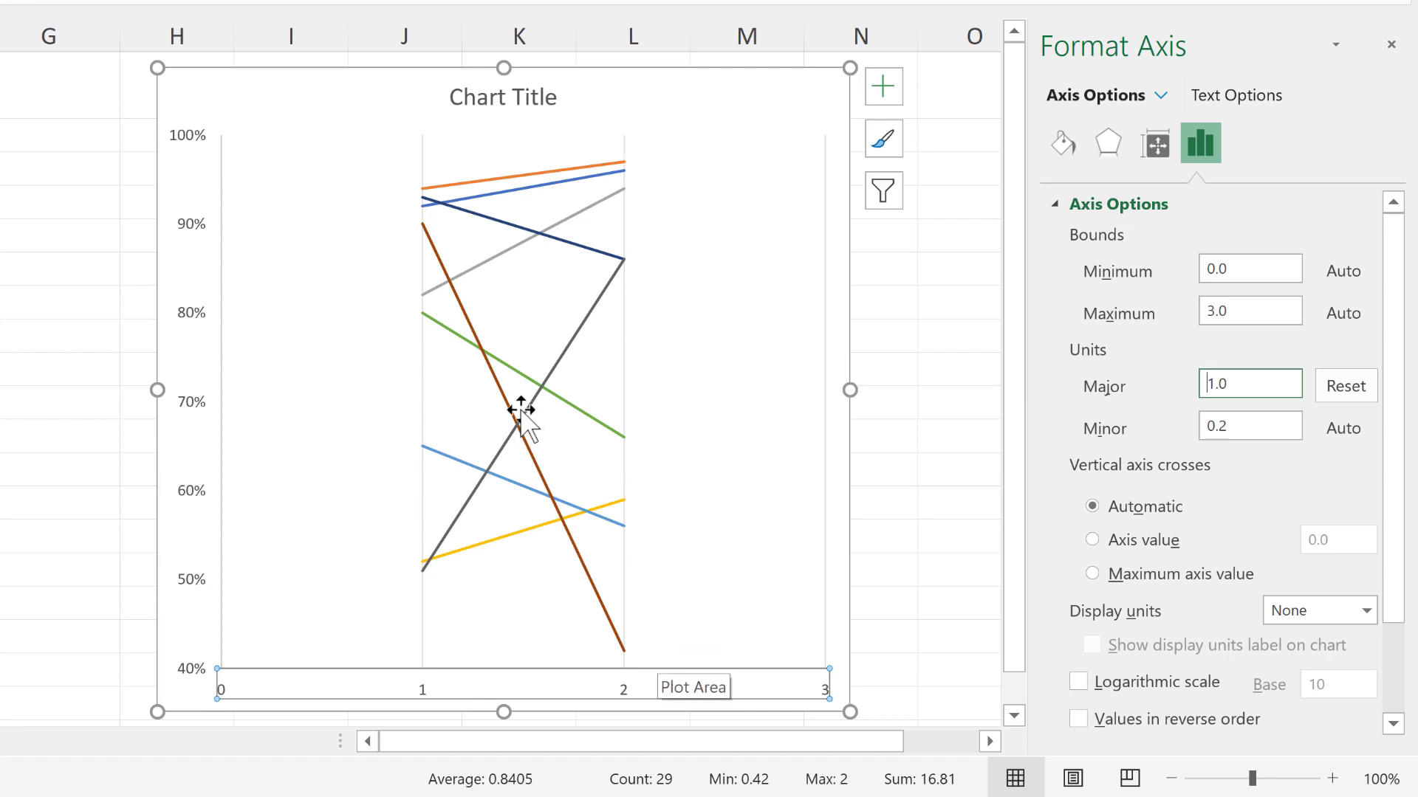
left_click(1240, 268)
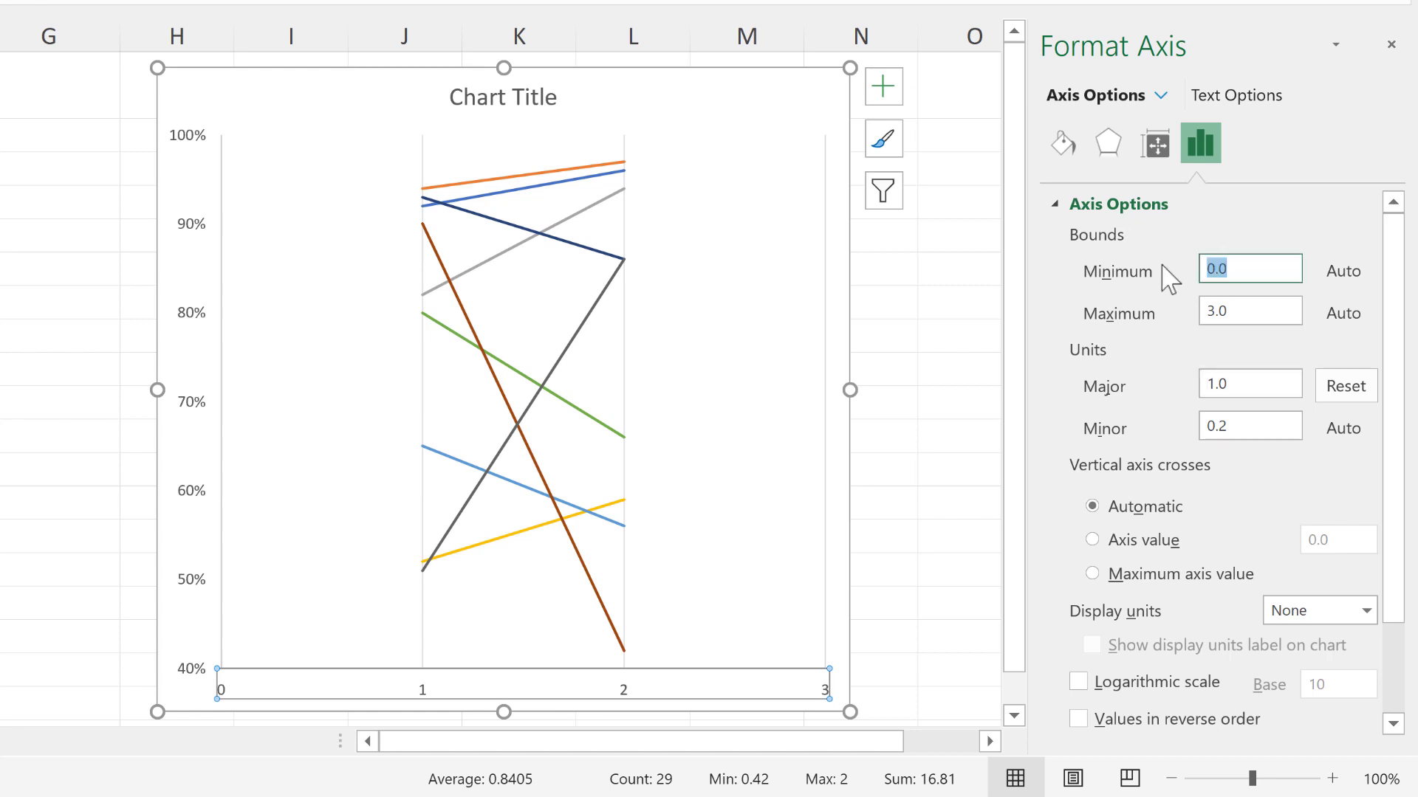
type("1")
left_click(1270, 308)
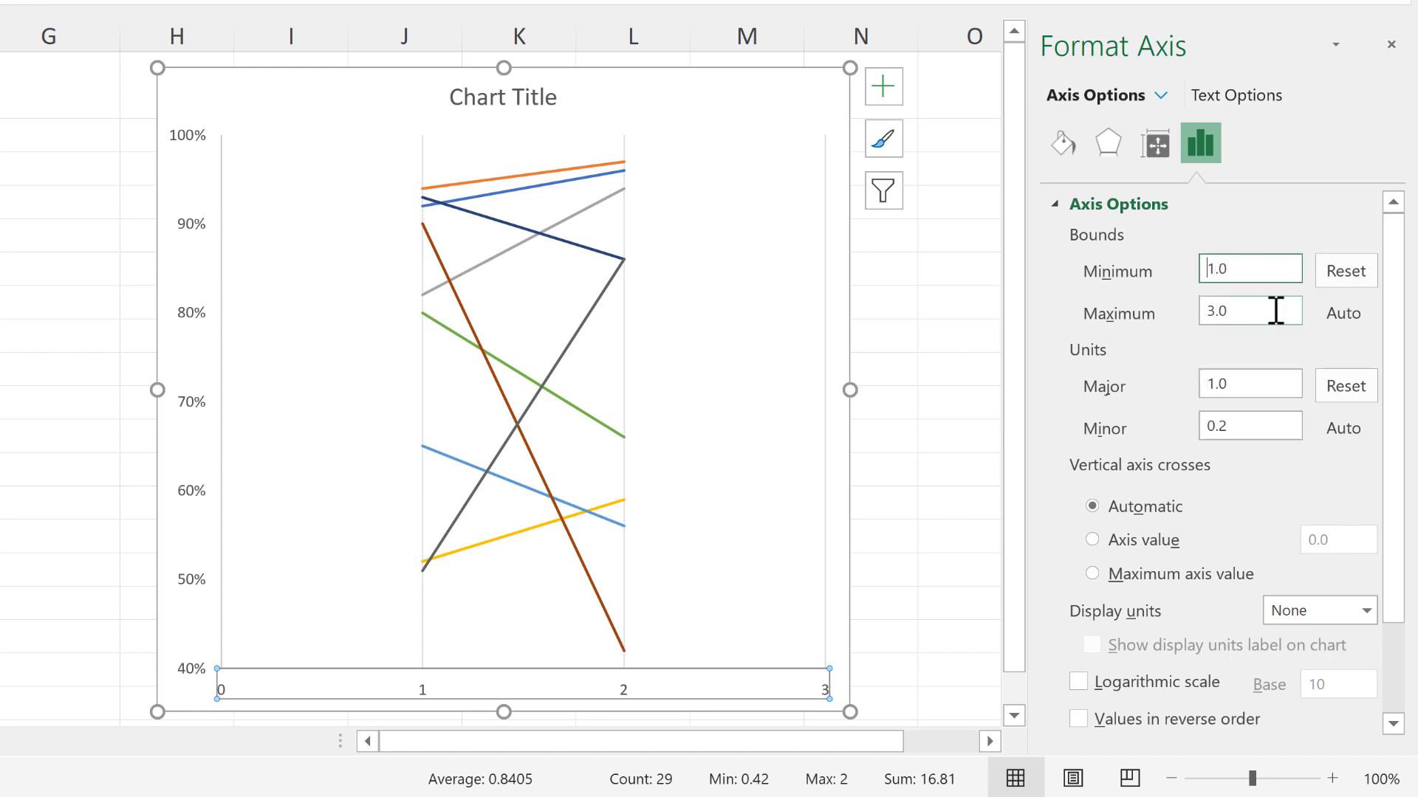
type("2")
key("Return")
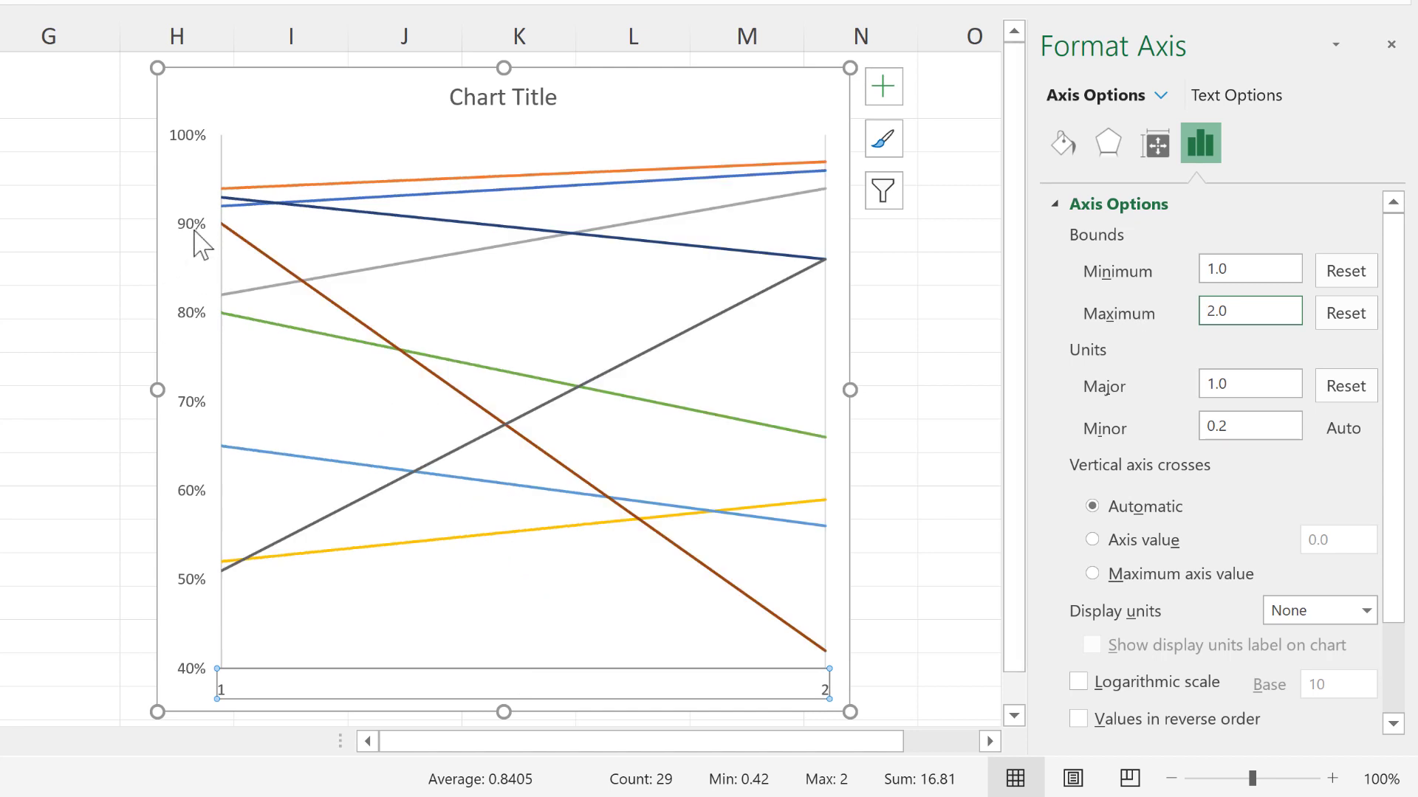
left_click(199, 244)
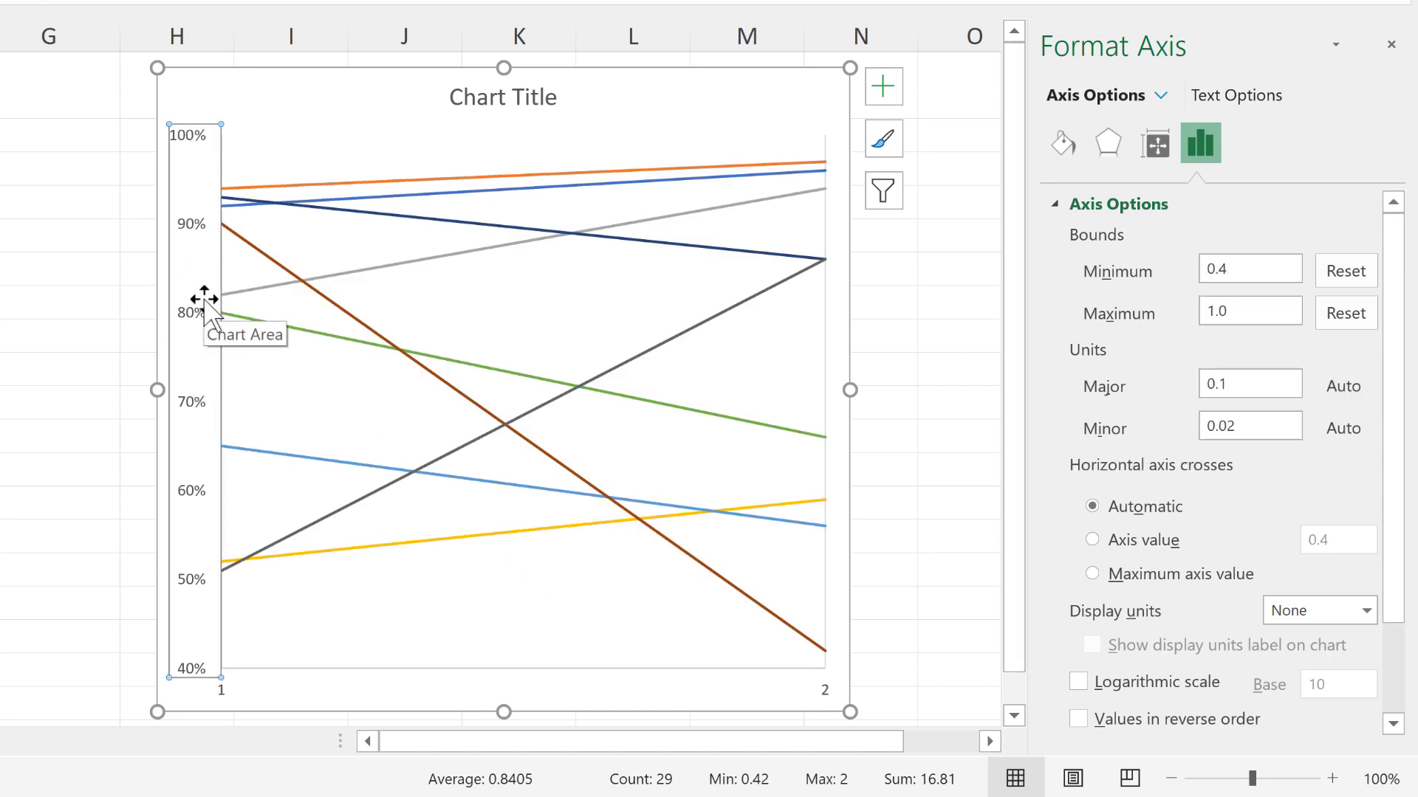
key("Delete")
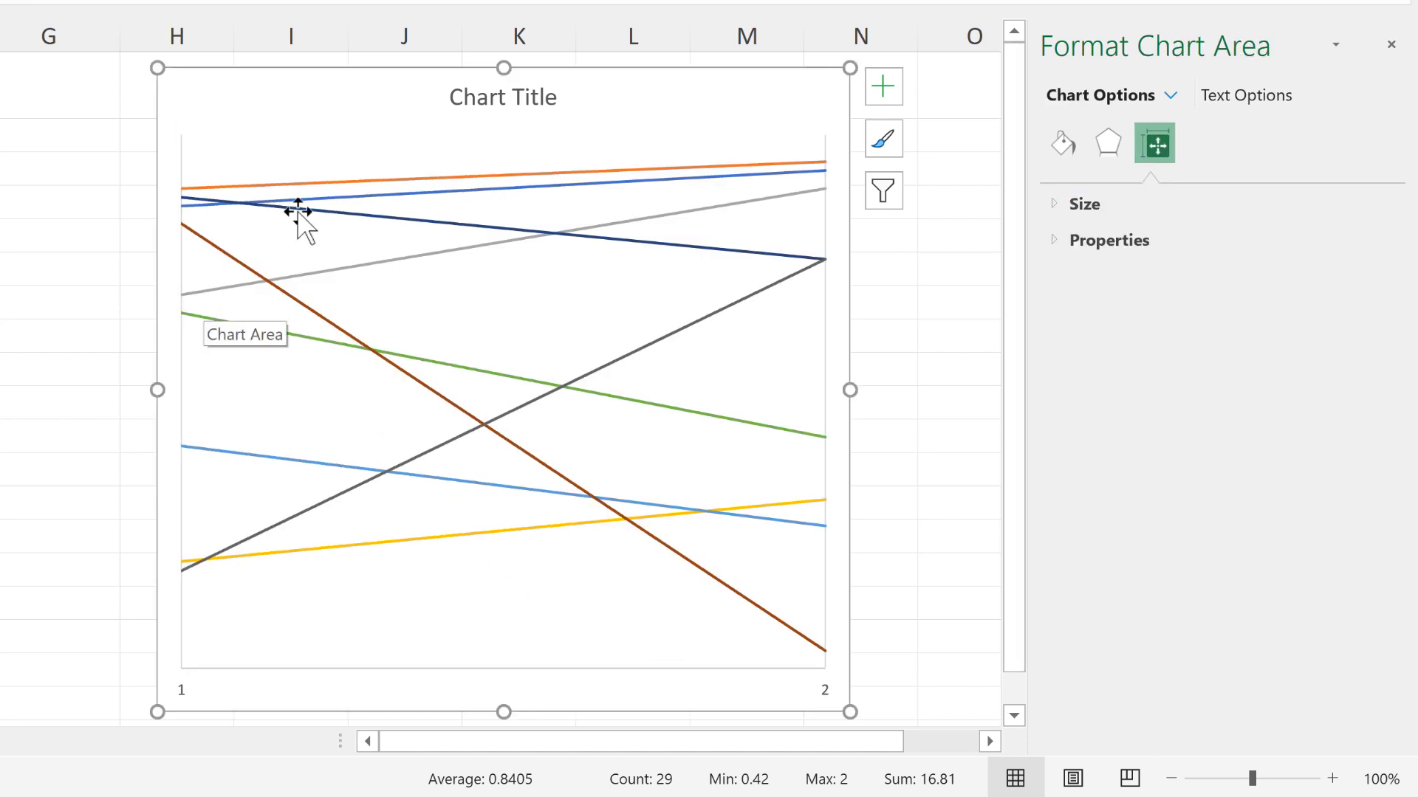
Step: Drag the plot area's left and right edges inward to narrow it
left_click(207, 396)
left_click_drag(181, 403, 299, 406)
left_click_drag(825, 402, 689, 403)
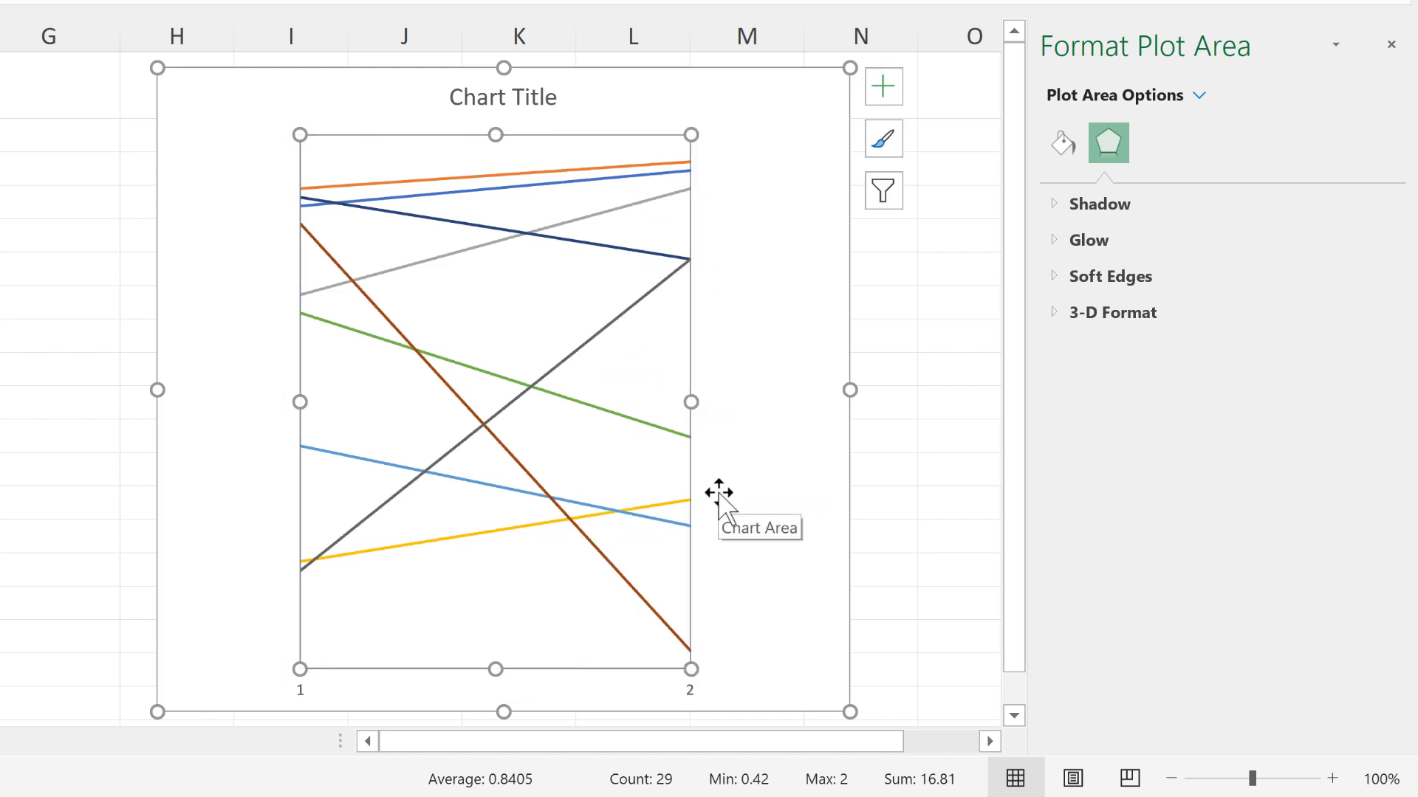
left_click(478, 179)
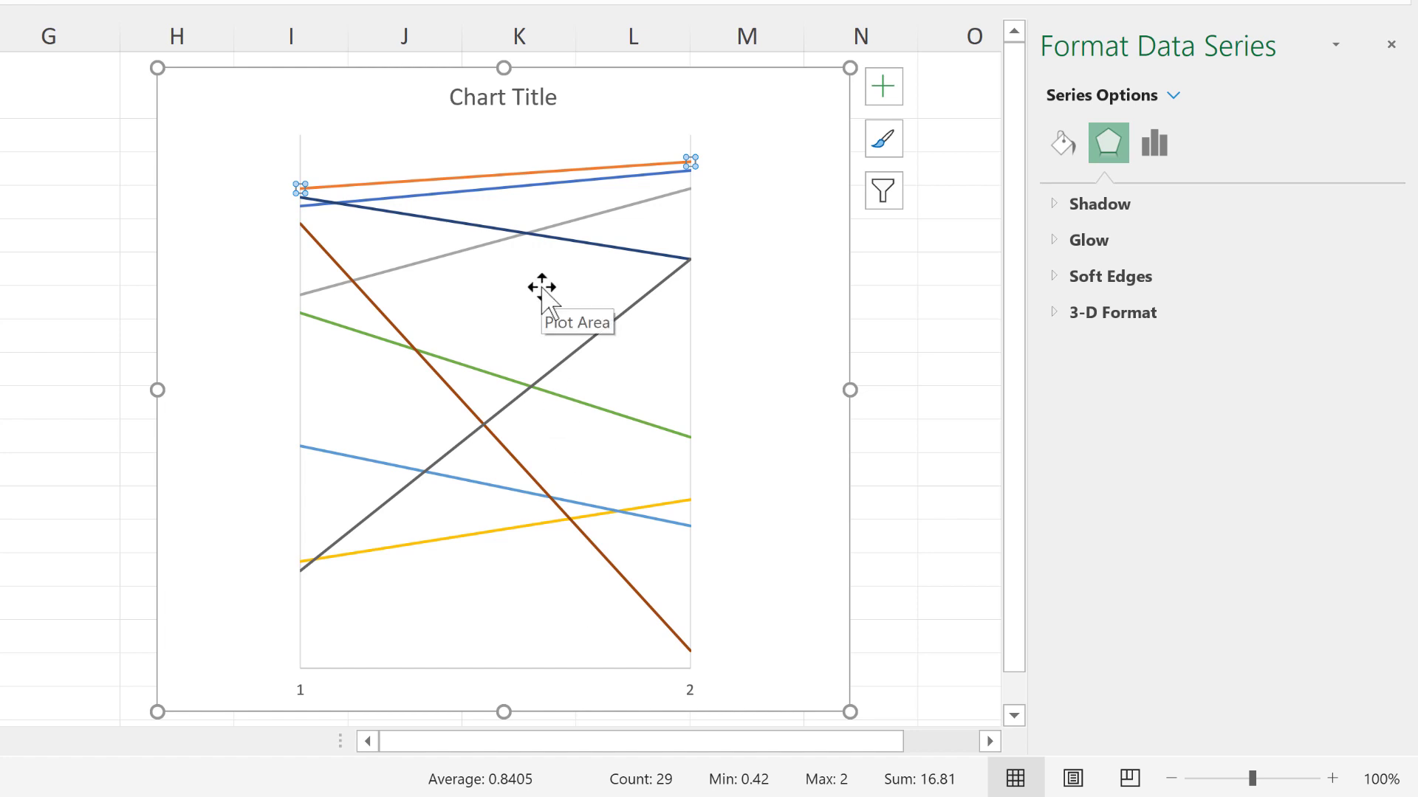
Step: Color the first episode line pale orange, and repeat it on the blue line
left_click(1062, 143)
left_click(1338, 402)
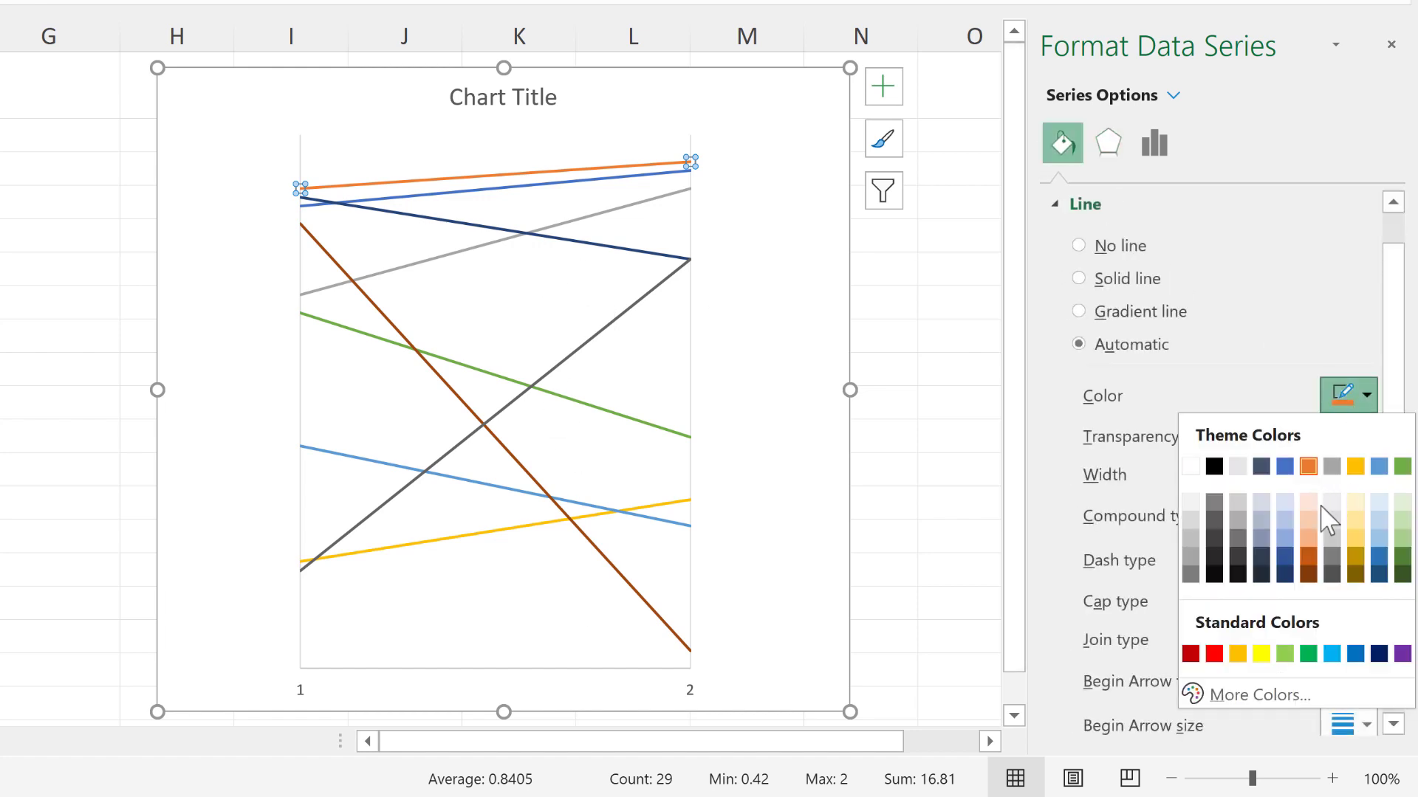
left_click(1316, 546)
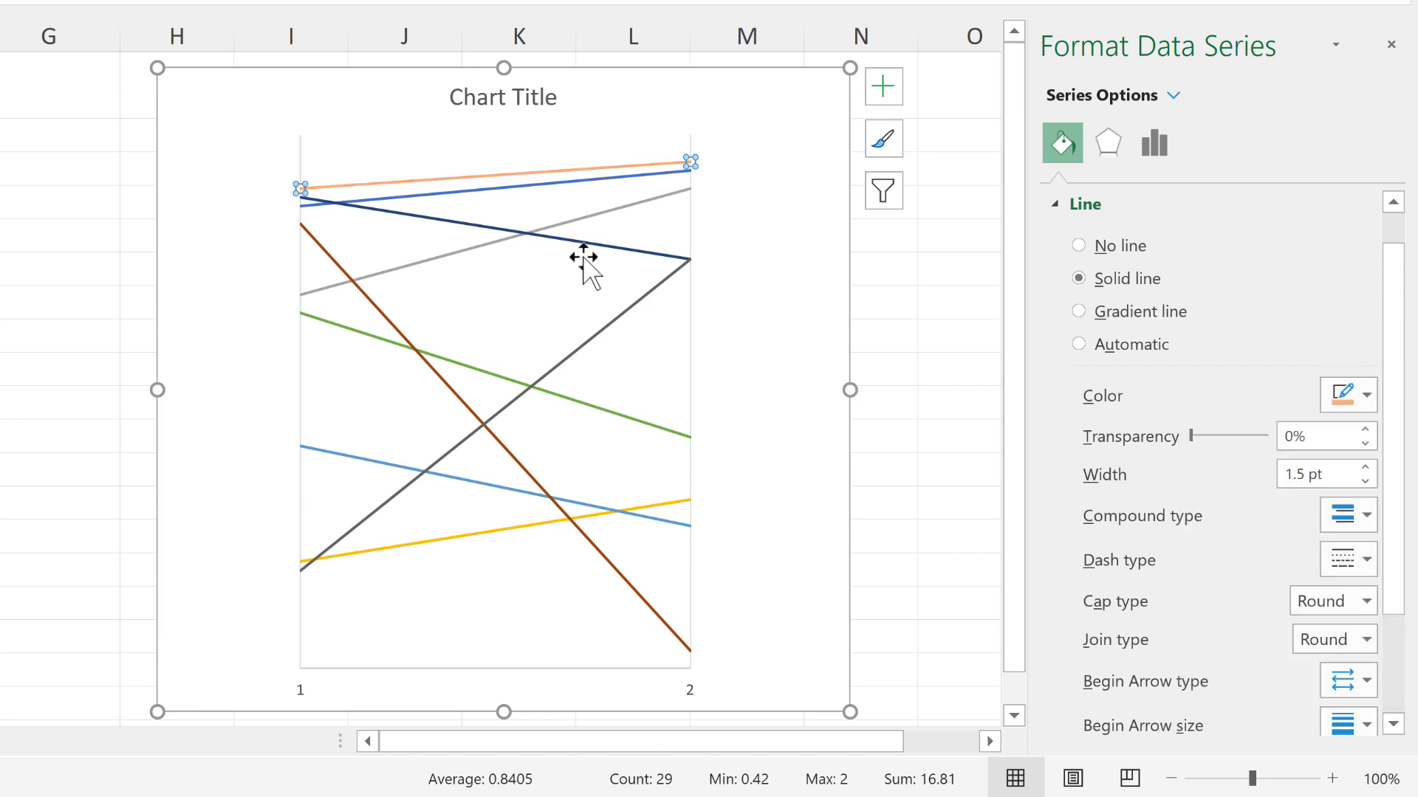
left_click(541, 185)
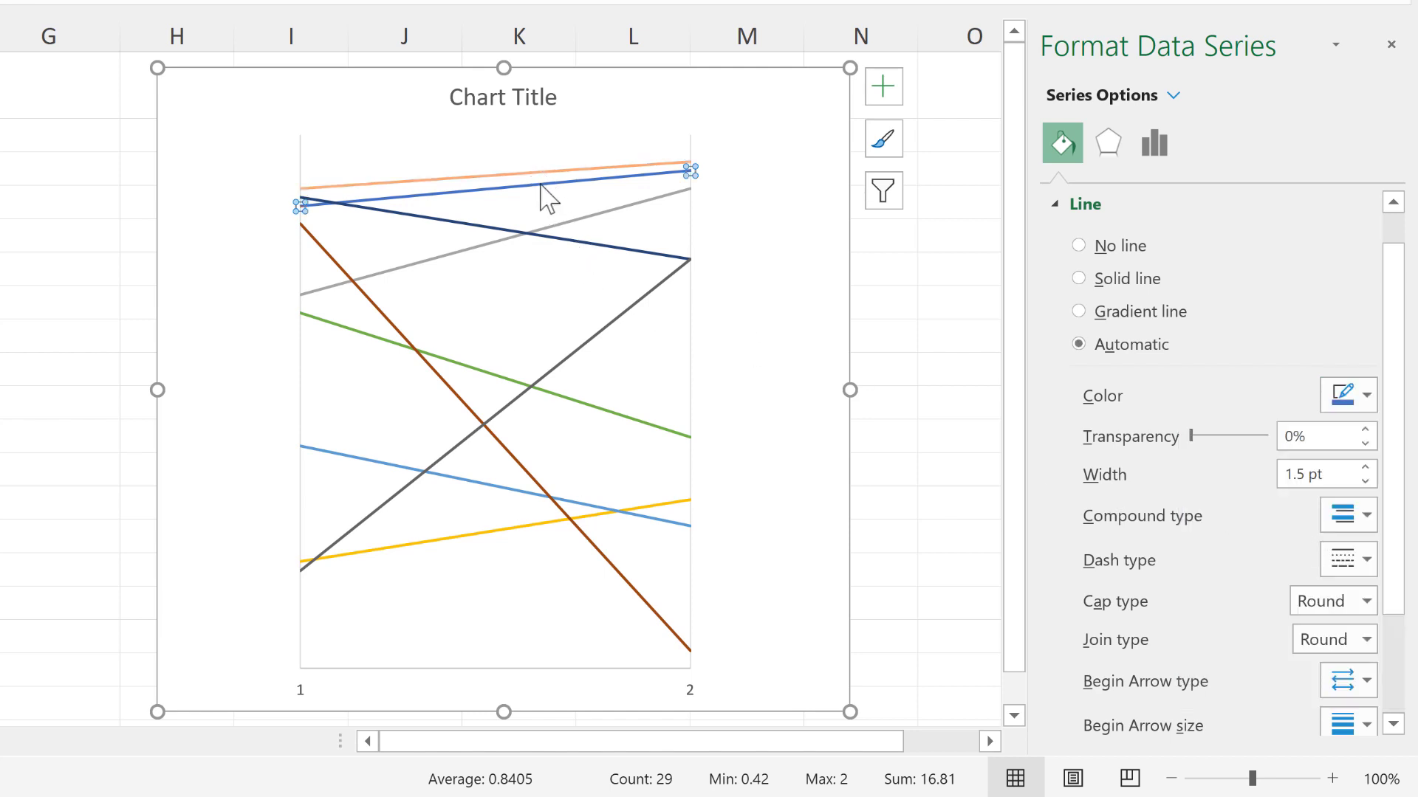
key("F4")
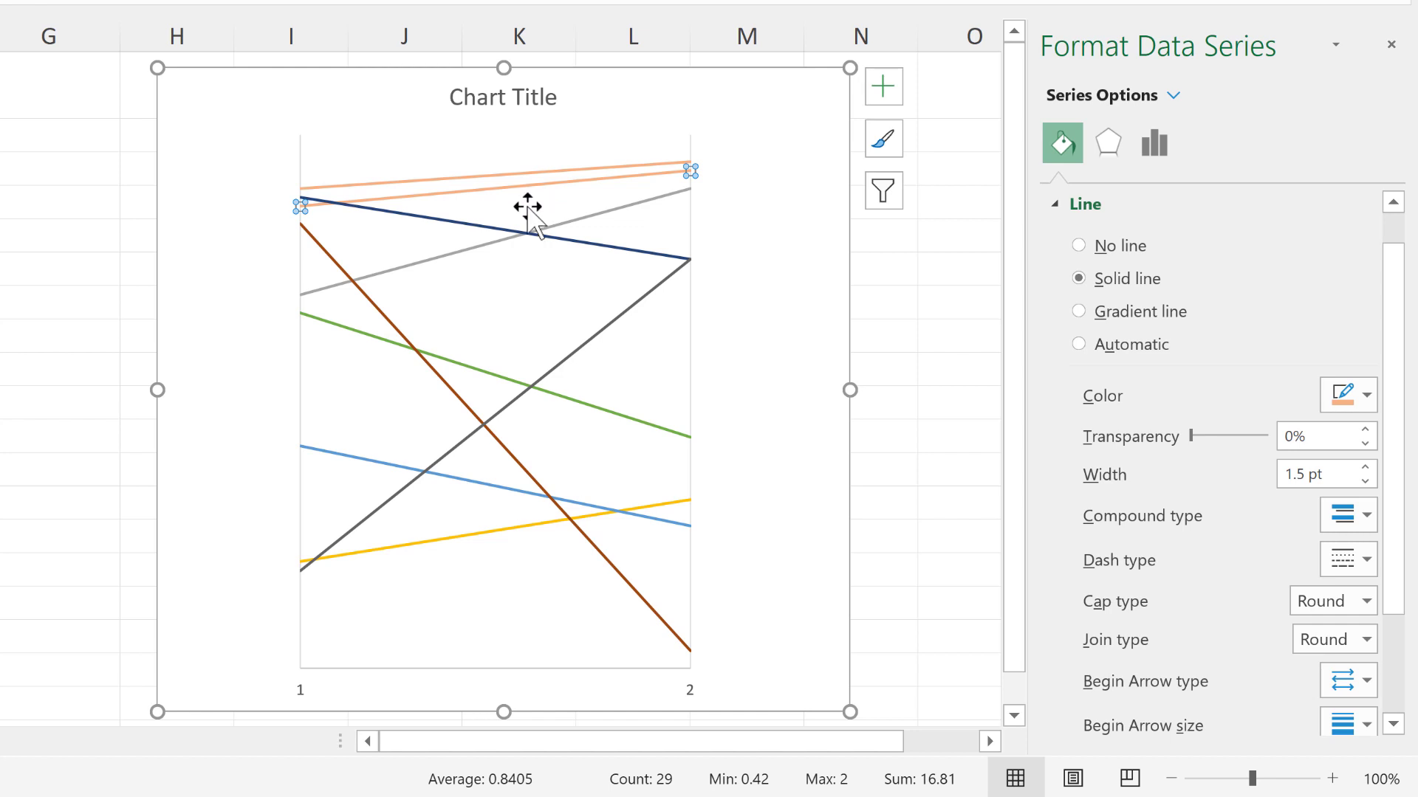
Step: Recolor the remaining episode lines pale orange with F4
mouse_move(492, 231)
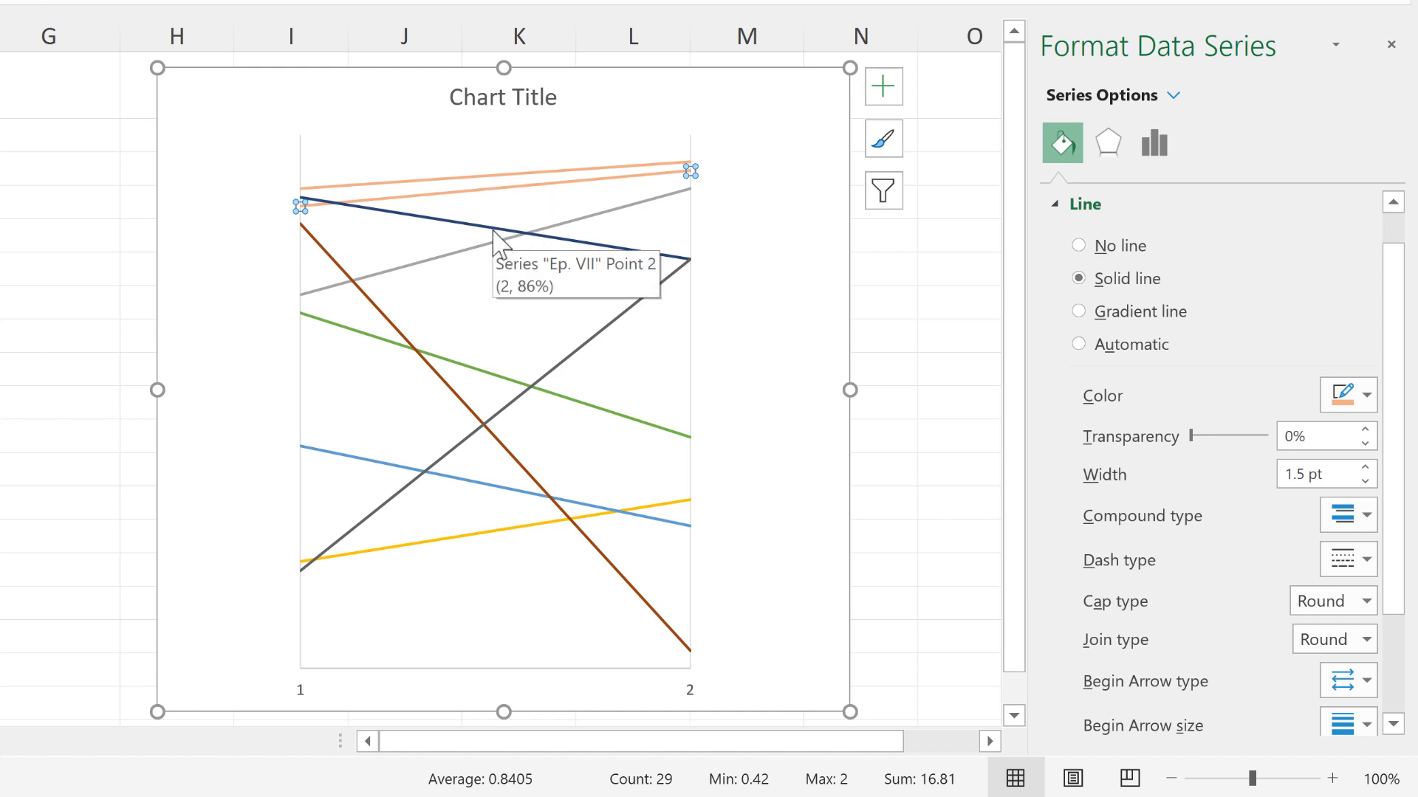
left_click(493, 230)
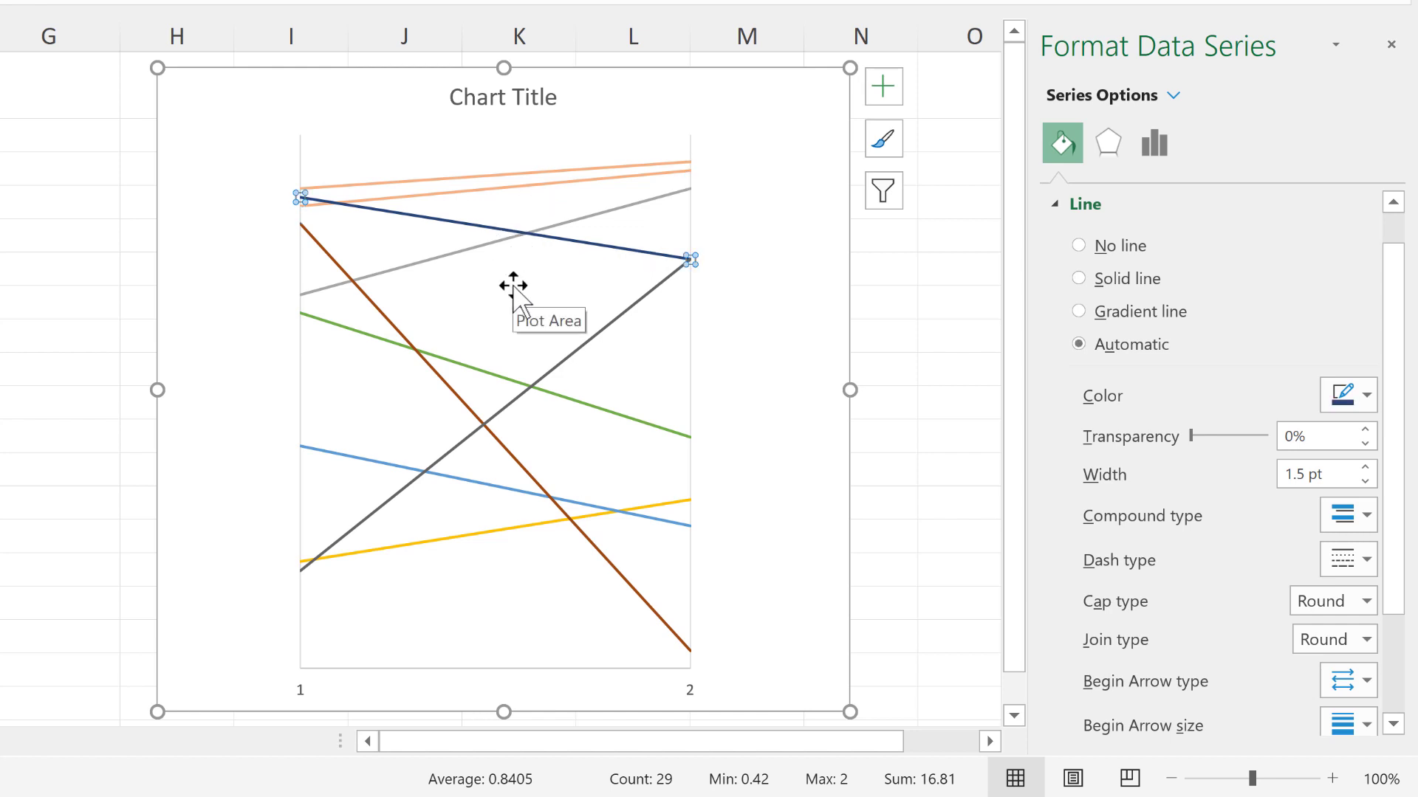
key("F4")
left_click(490, 244)
key("F4")
left_click(438, 359)
key("F4")
left_click(469, 368)
key("F4")
left_click(559, 365)
key("F4")
left_click(477, 484)
key("F4")
left_click(455, 544)
key("F4")
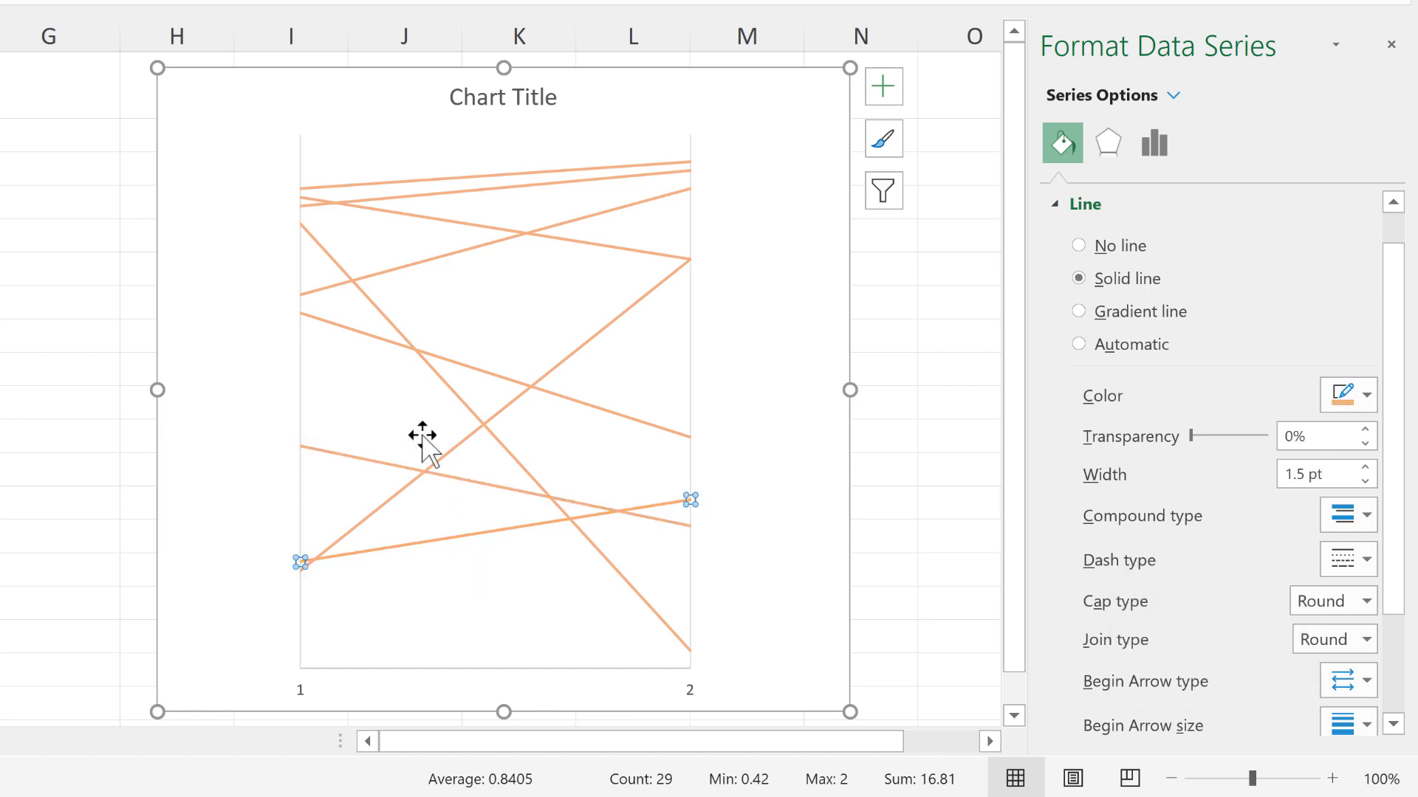
Step: Make the steeply falling Ep. VIII line red and lower the plot area's top edge
left_click(390, 325)
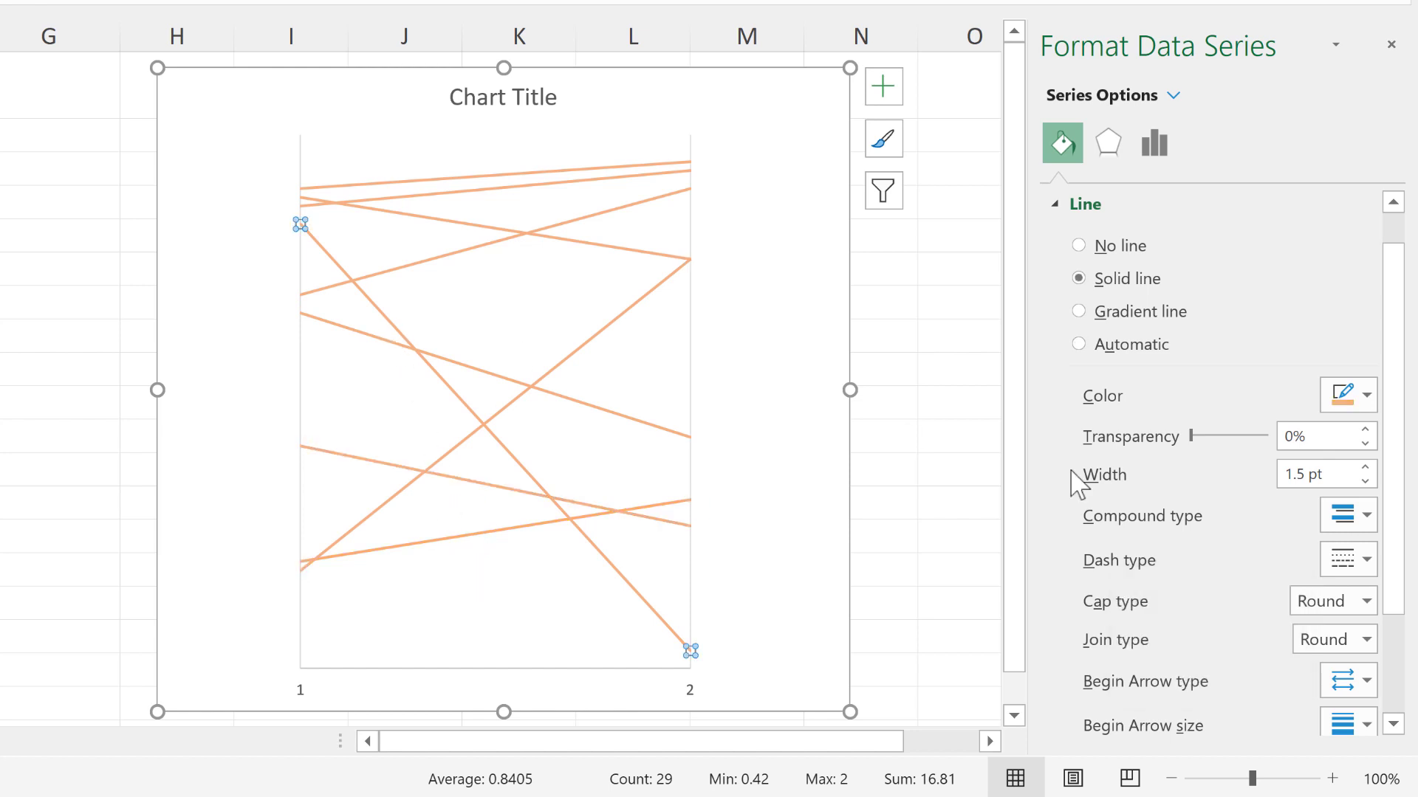
left_click(1351, 402)
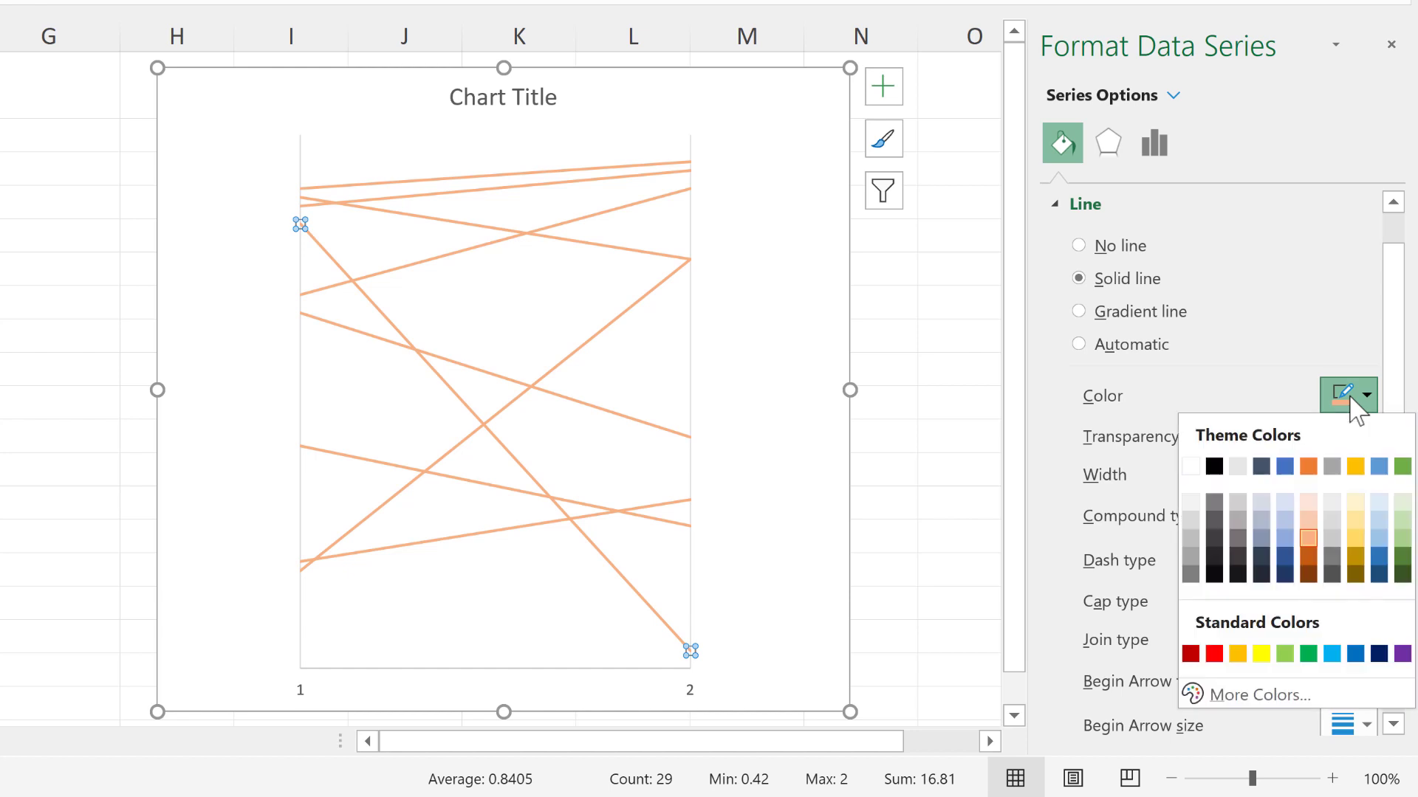
left_click(1213, 653)
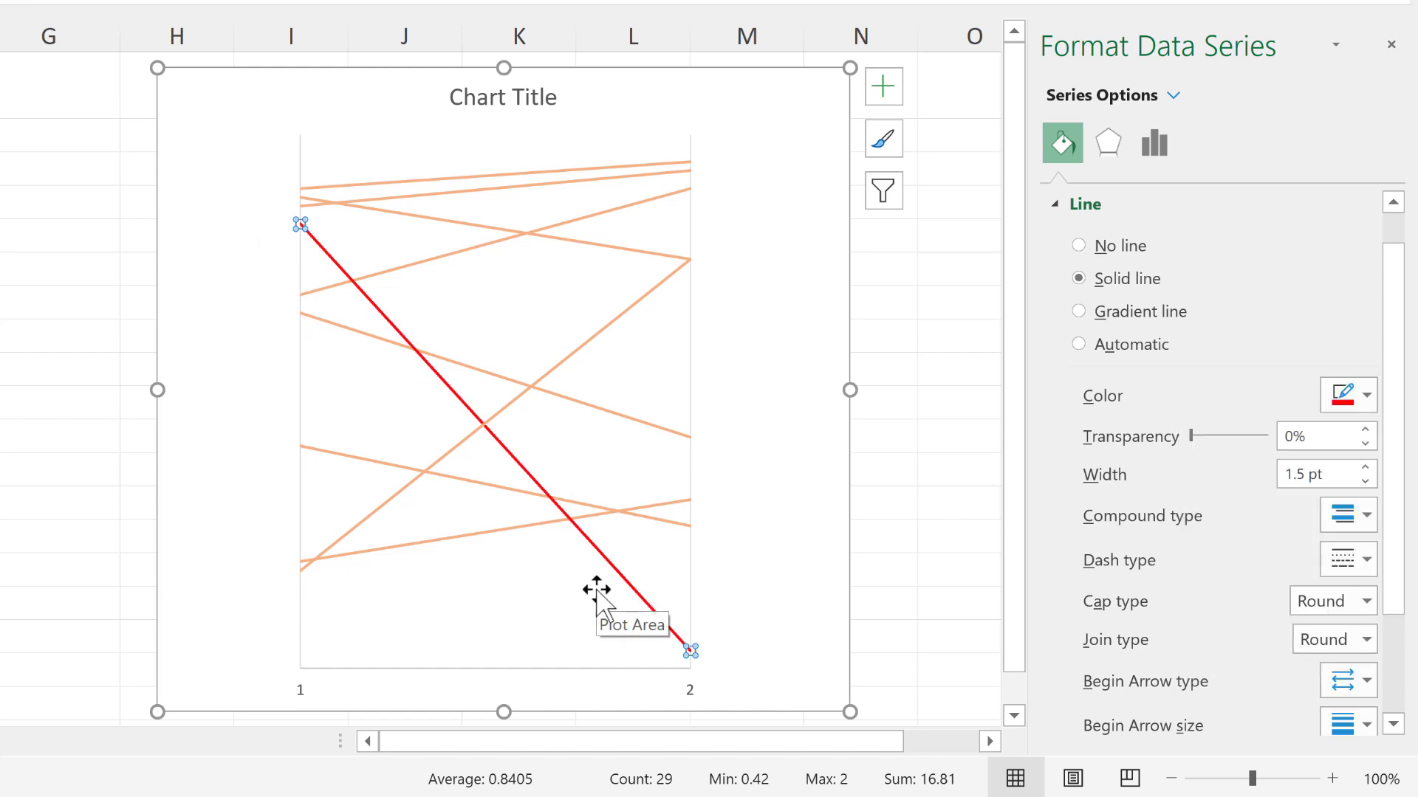
left_click(495, 147)
left_click_drag(498, 136, 495, 170)
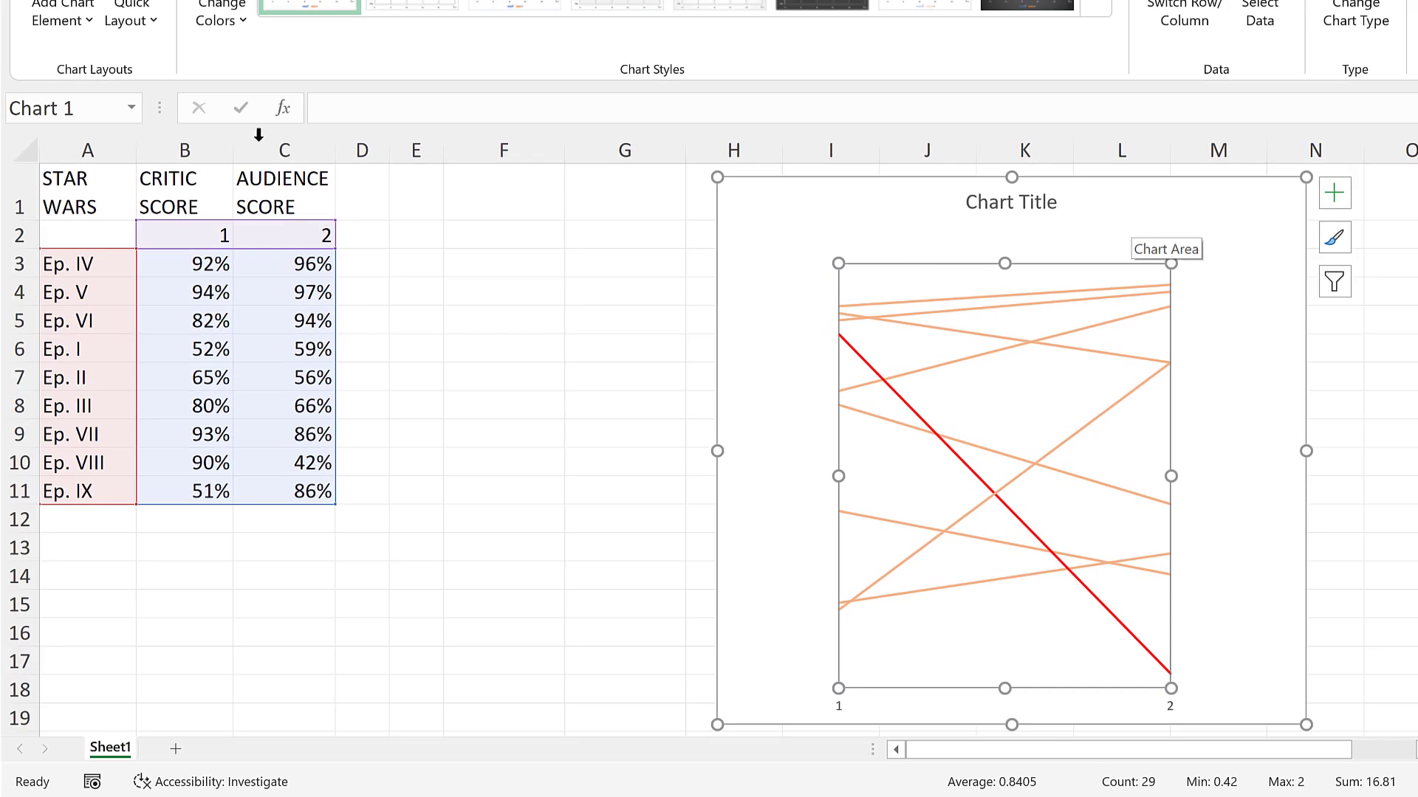
Step: Through Select Data, add a series named 'axis' with X values {1,2} and Y values {1,1}
left_click(188, 191)
left_click(285, 184)
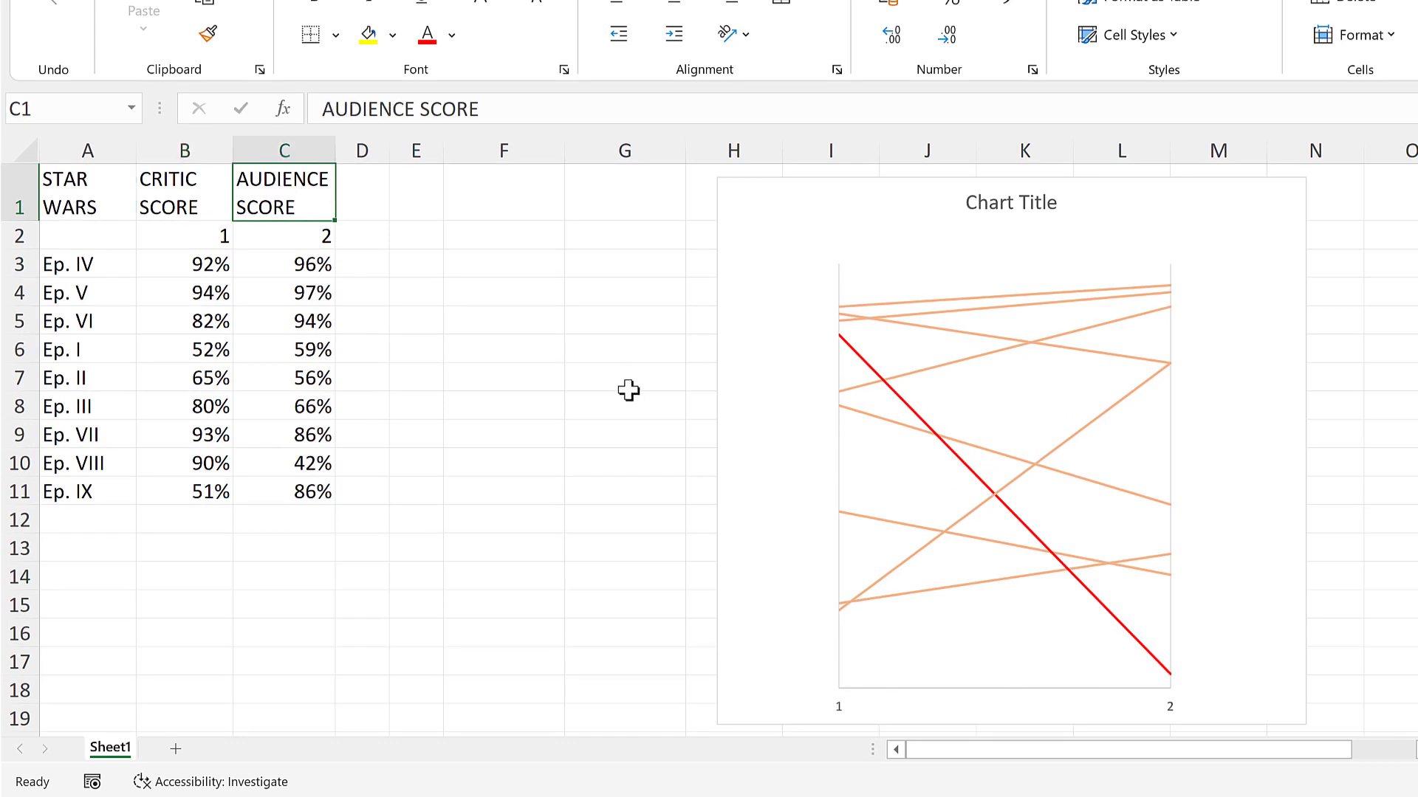
left_click(855, 203)
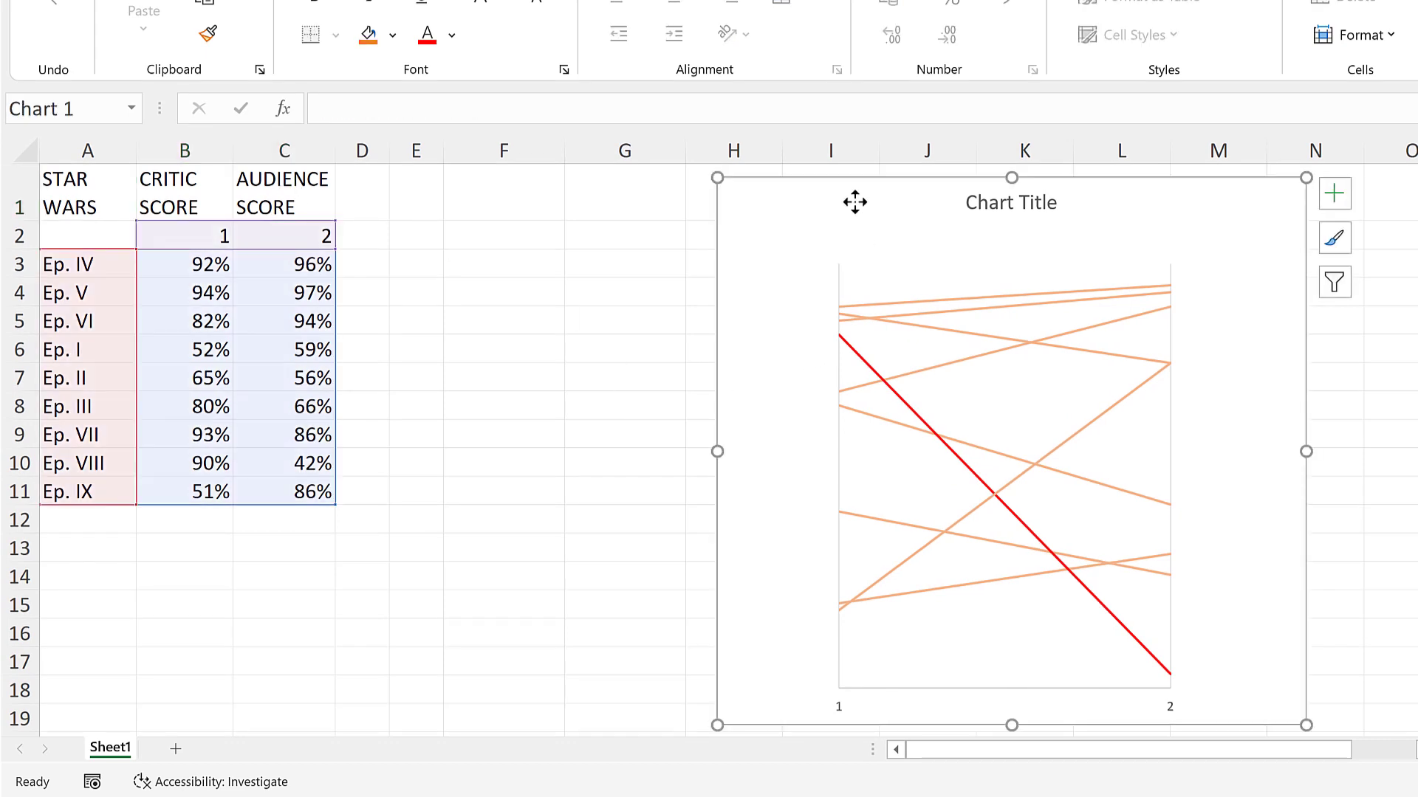
right_click(855, 197)
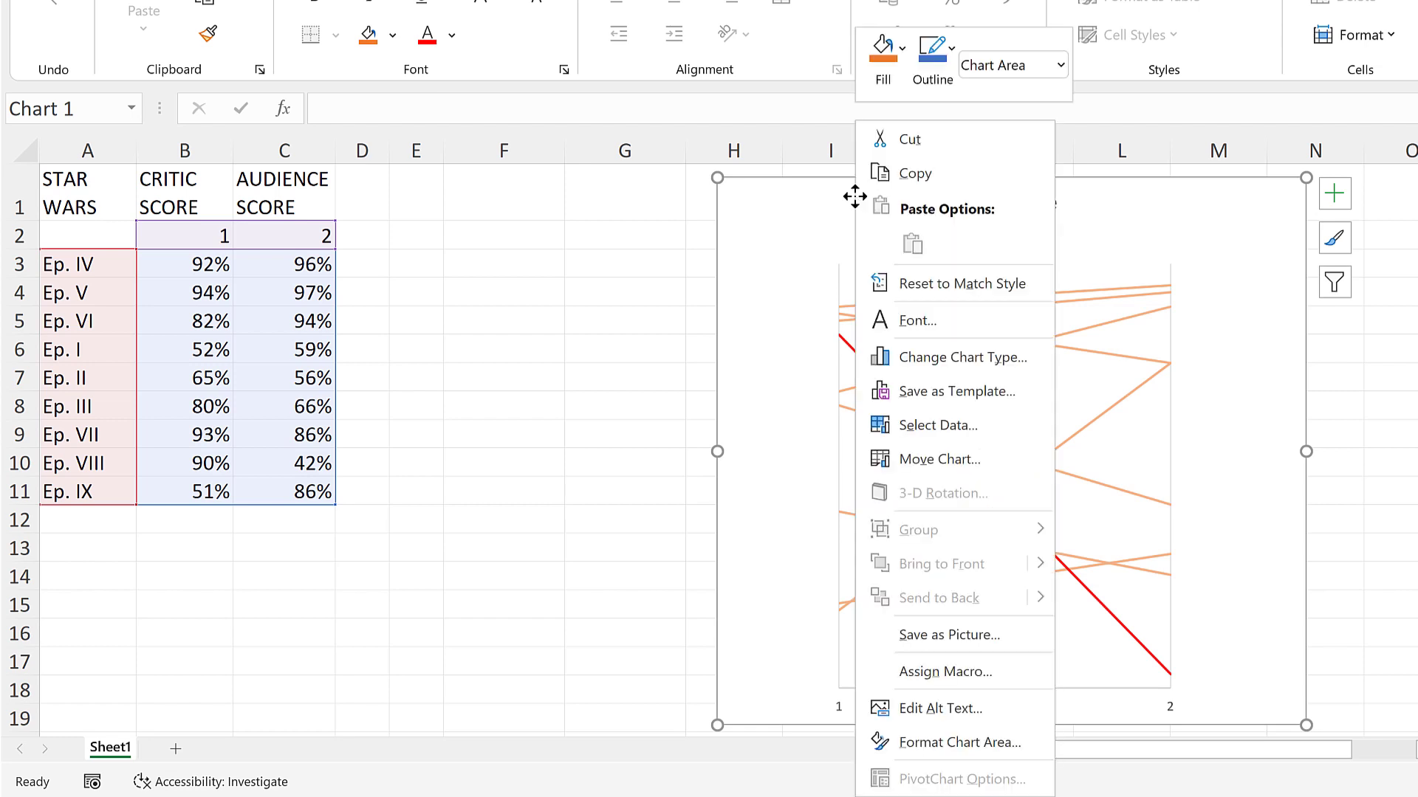
left_click(973, 424)
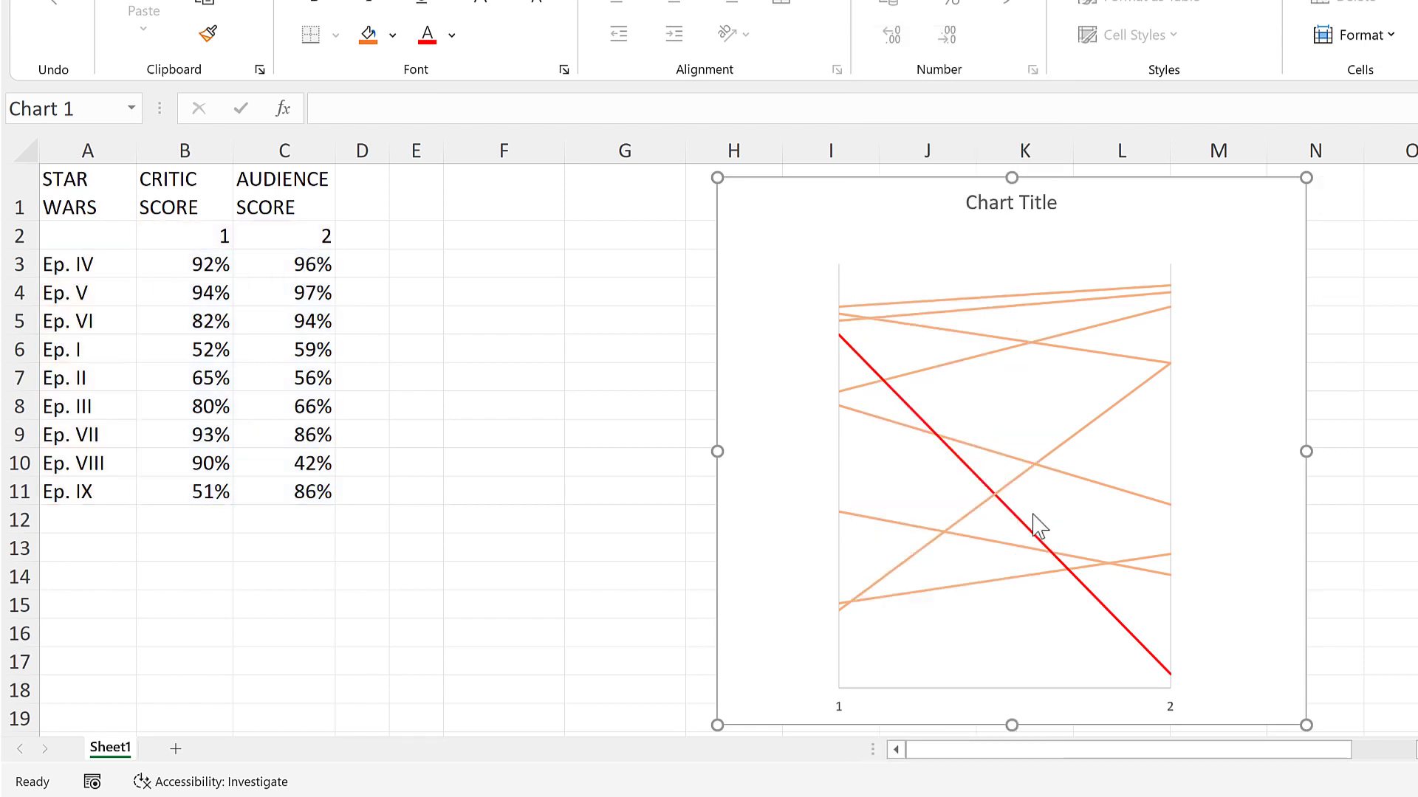
left_click(766, 395)
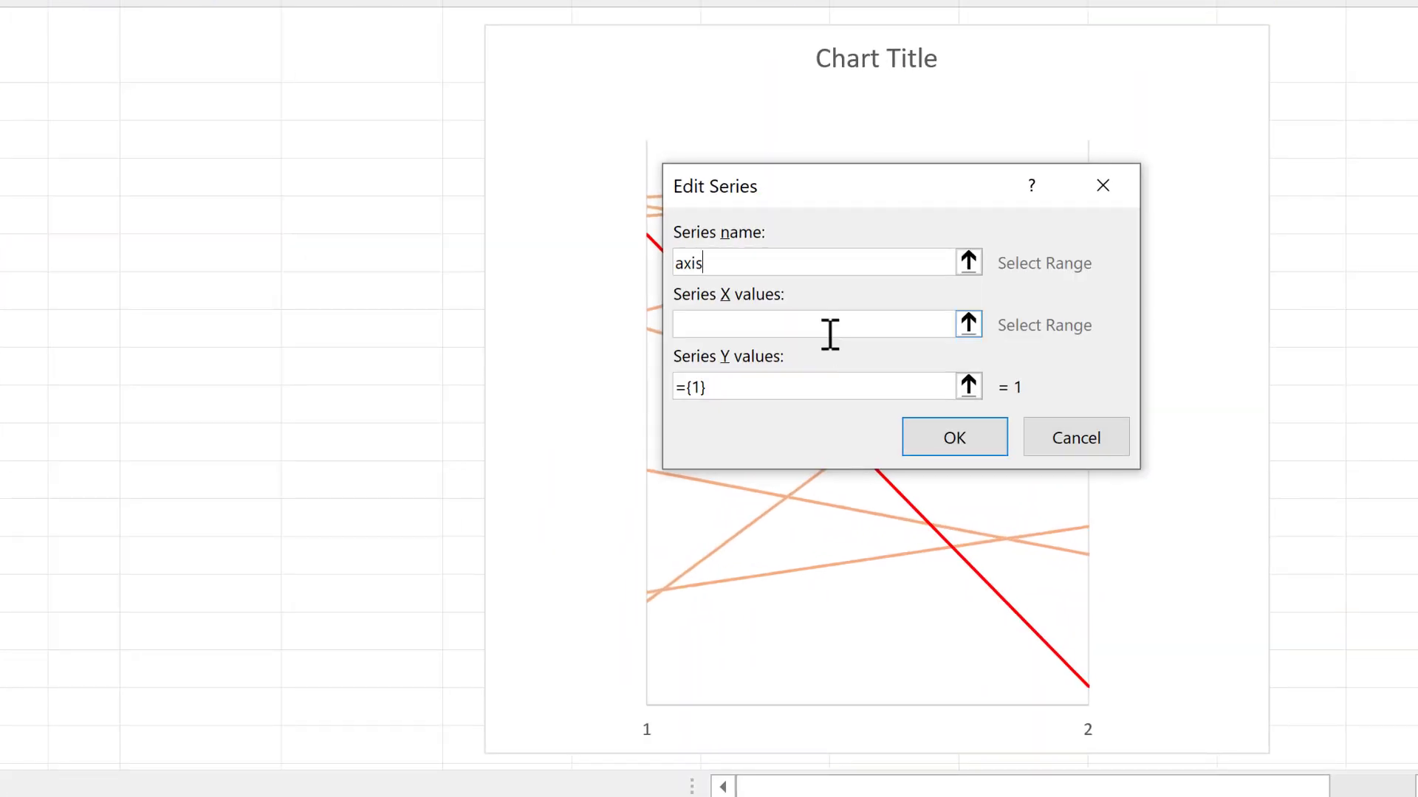
left_click(830, 335)
left_click_drag(840, 195, 838, 263)
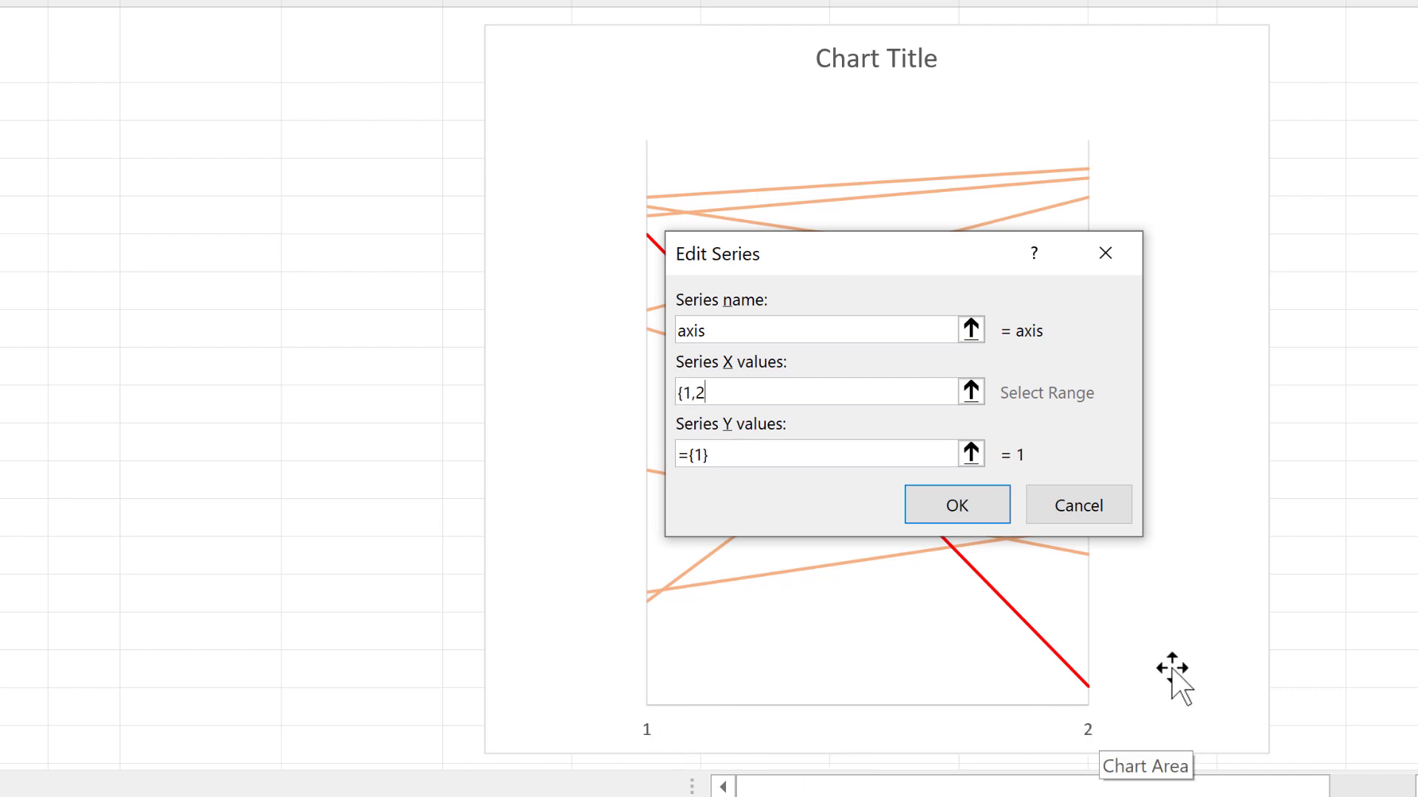
key("Tab")
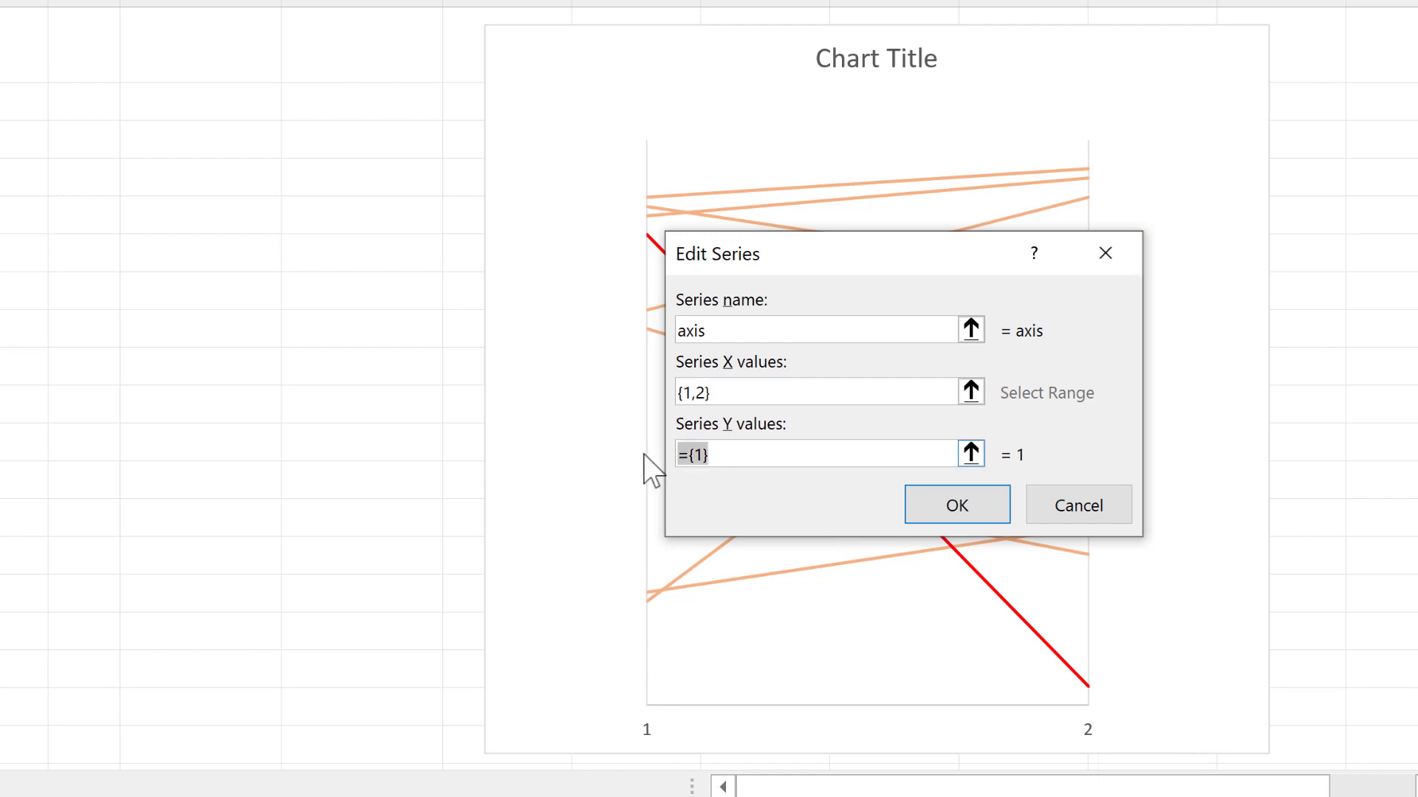
key("BackSpace")
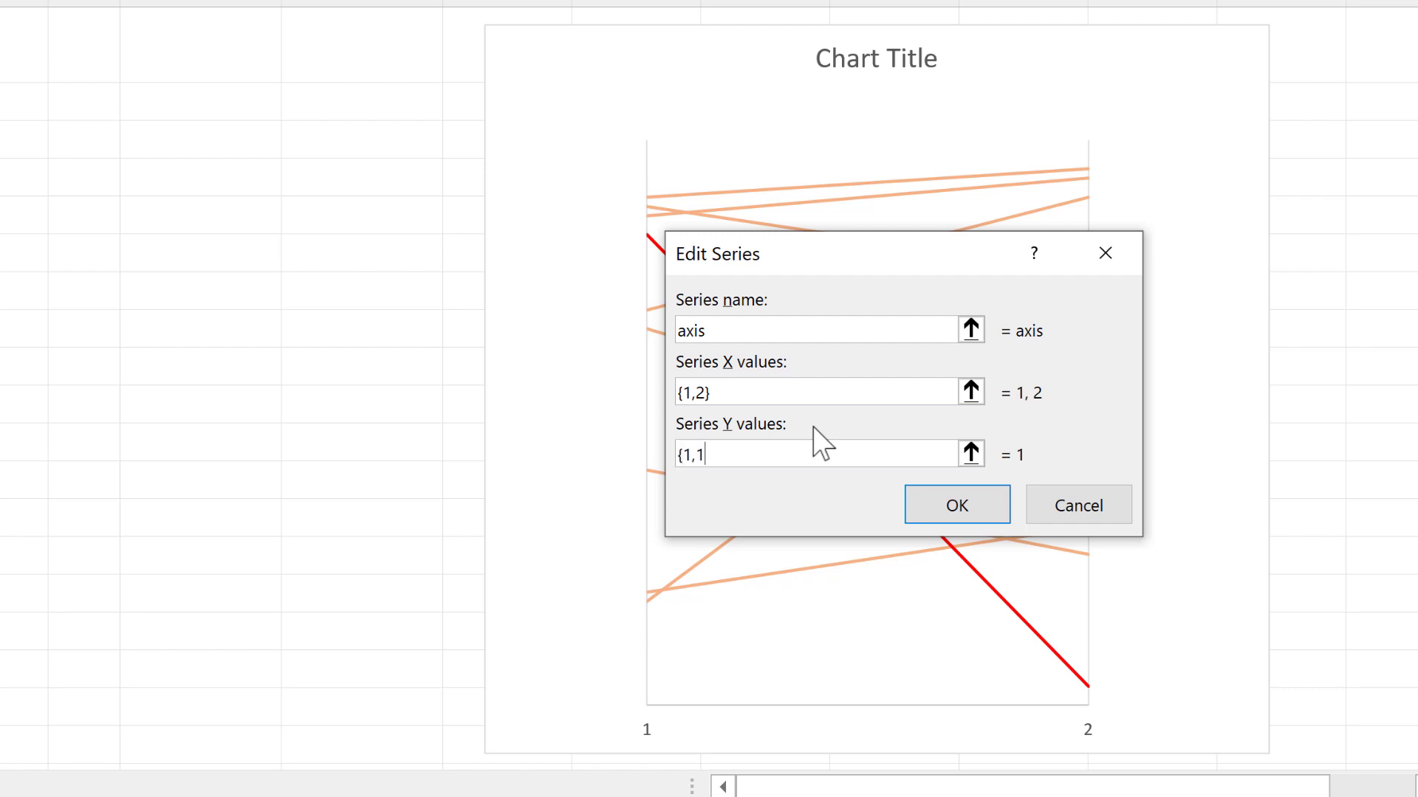
left_click(937, 502)
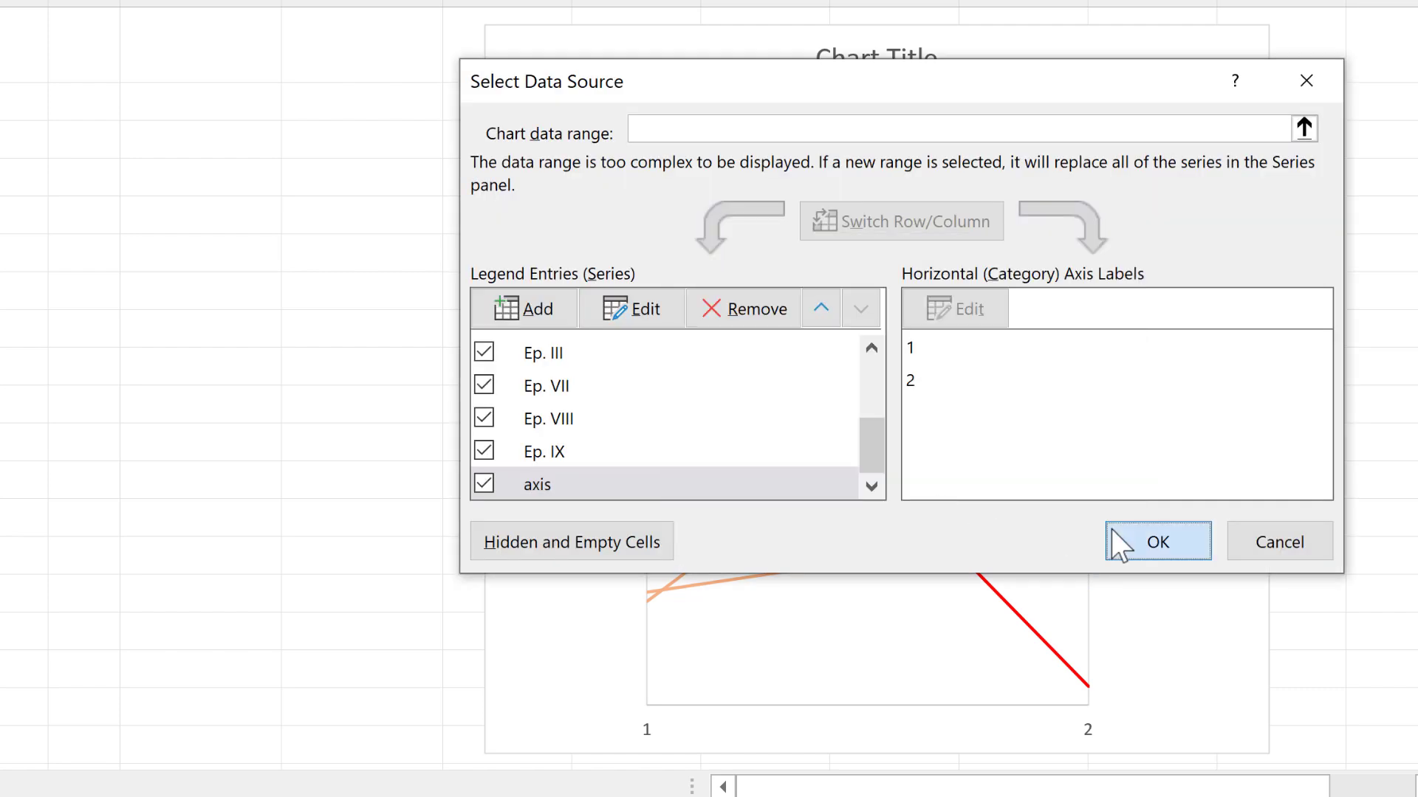
left_click(1158, 542)
Step: Set the axis series line to No line so it is invisible
double_click(857, 180)
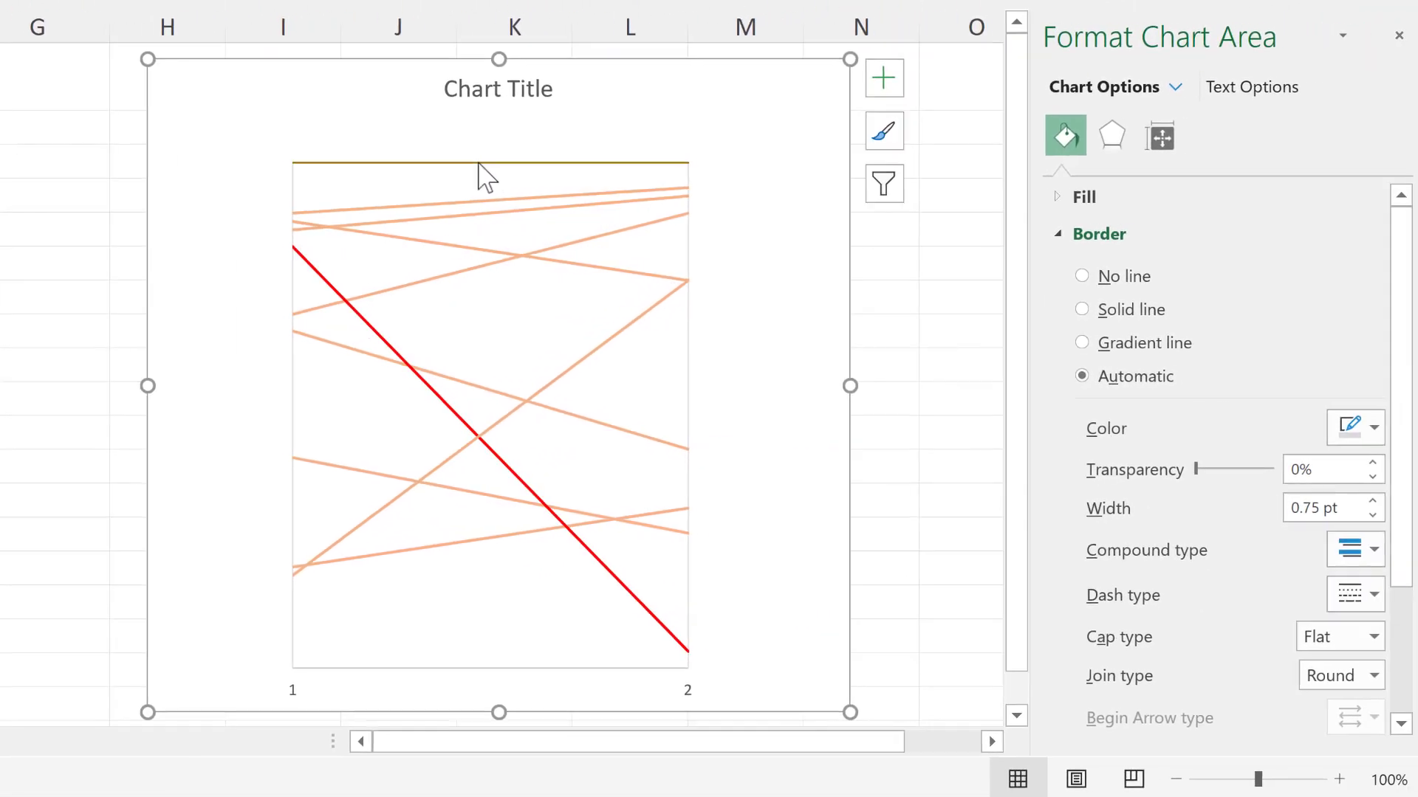
left_click(411, 162)
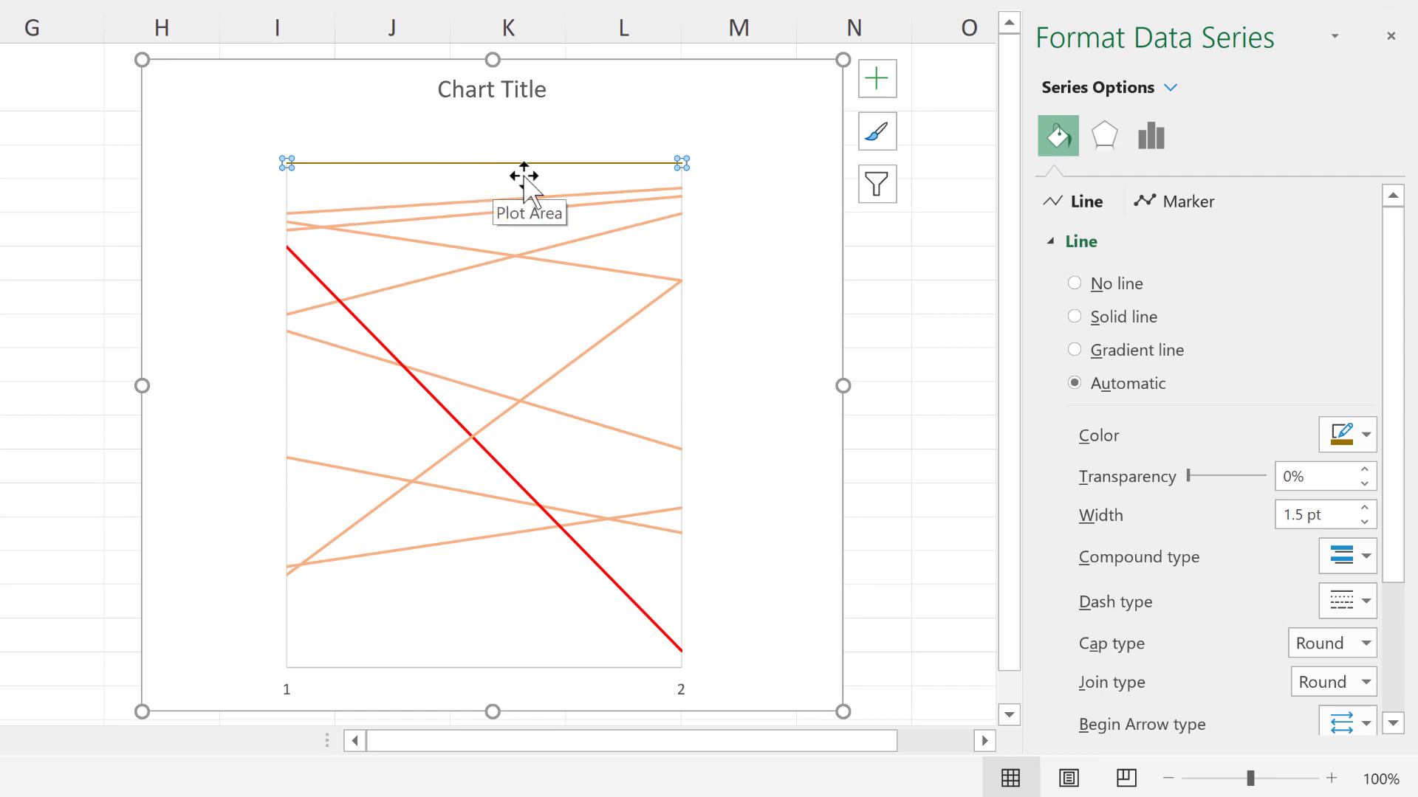
left_click(1111, 292)
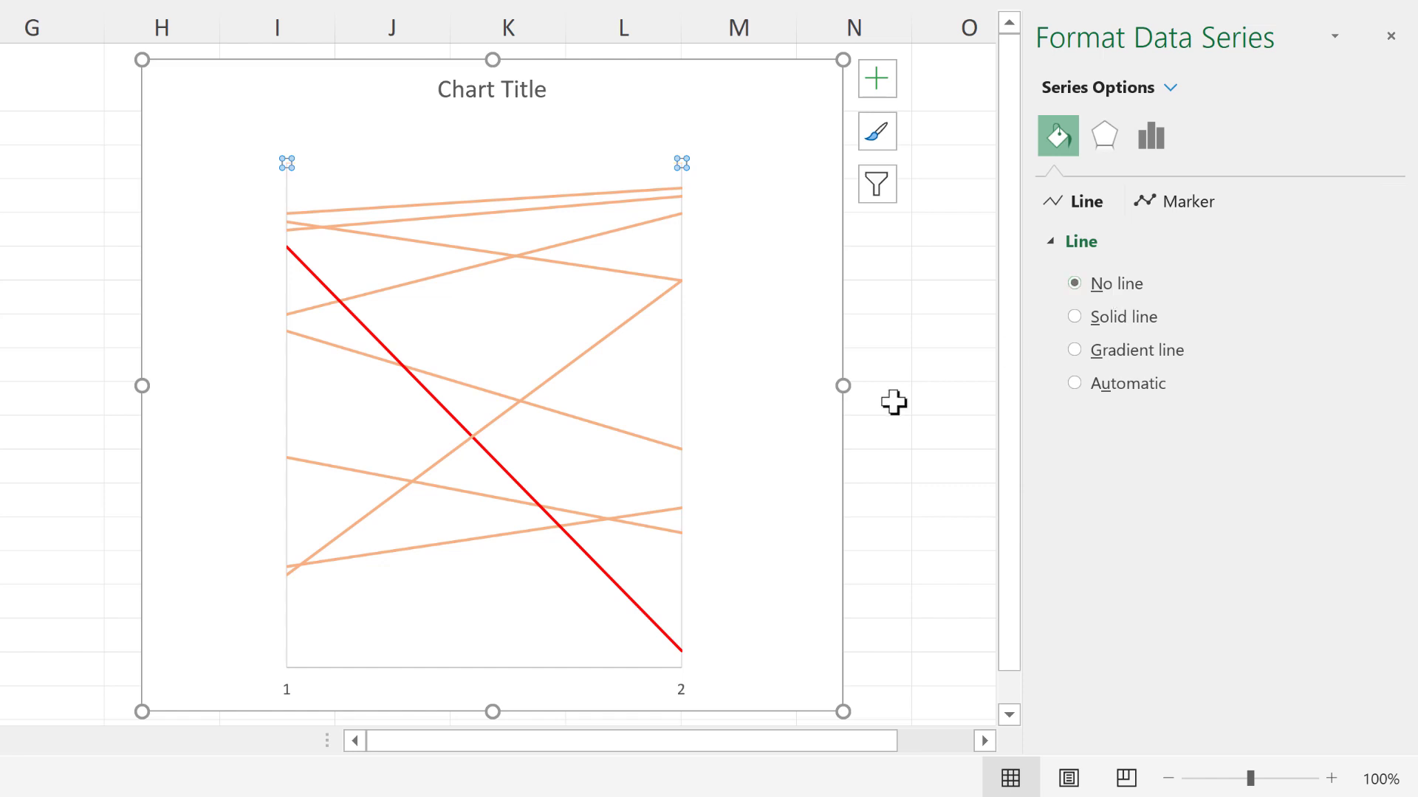
Step: Label the axis series with header cells B1:C1 instead of Y values
left_click(873, 87)
left_click(925, 246)
left_click(902, 537)
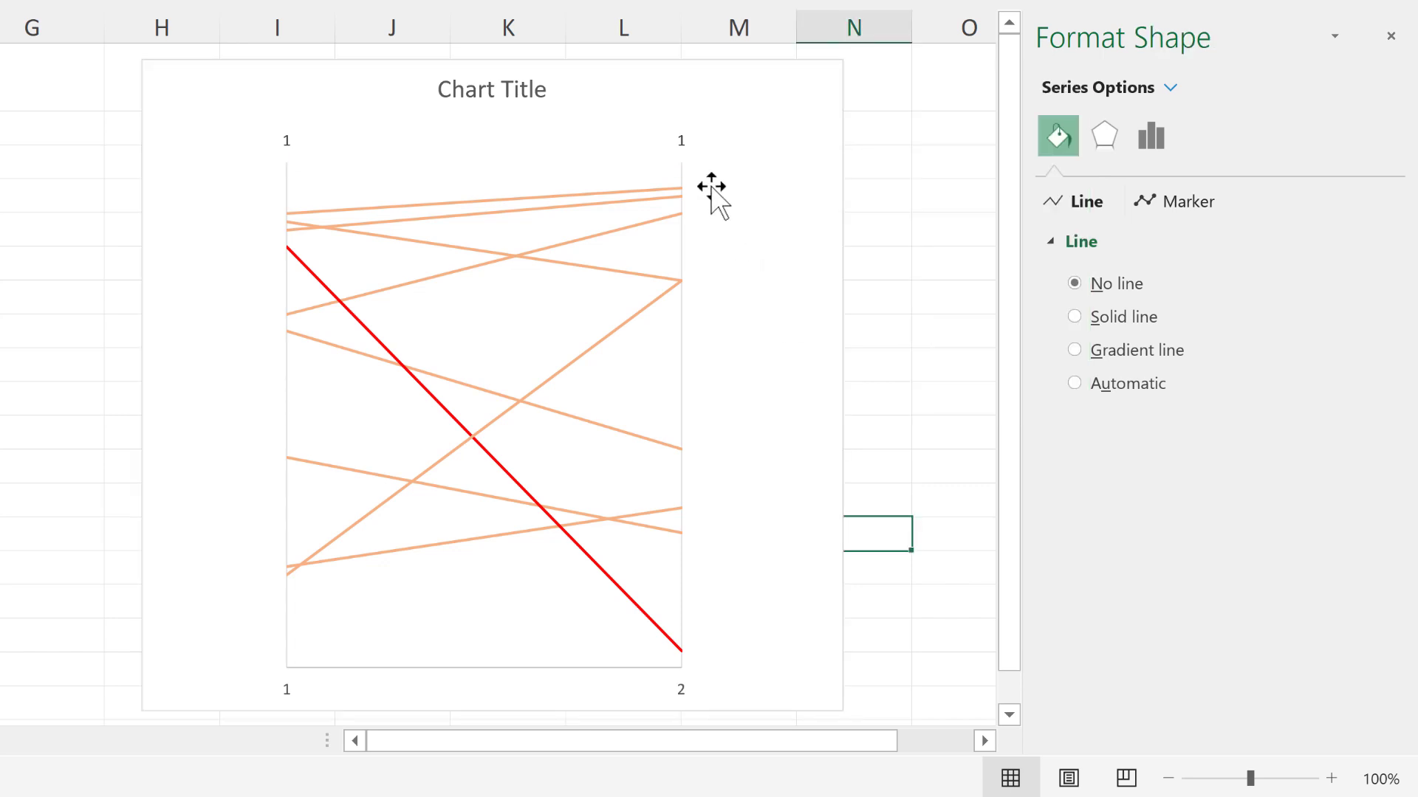
left_click(680, 142)
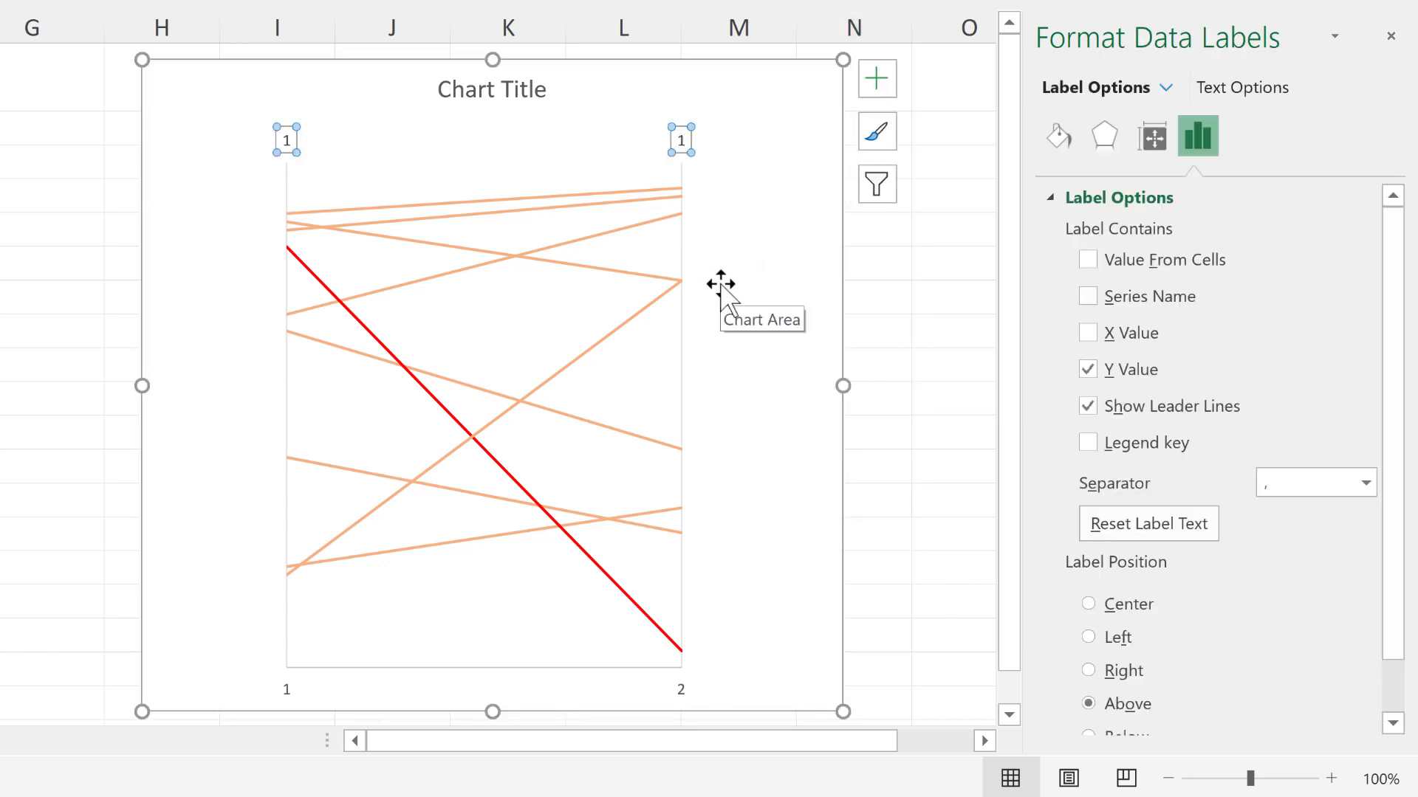
left_click(1087, 369)
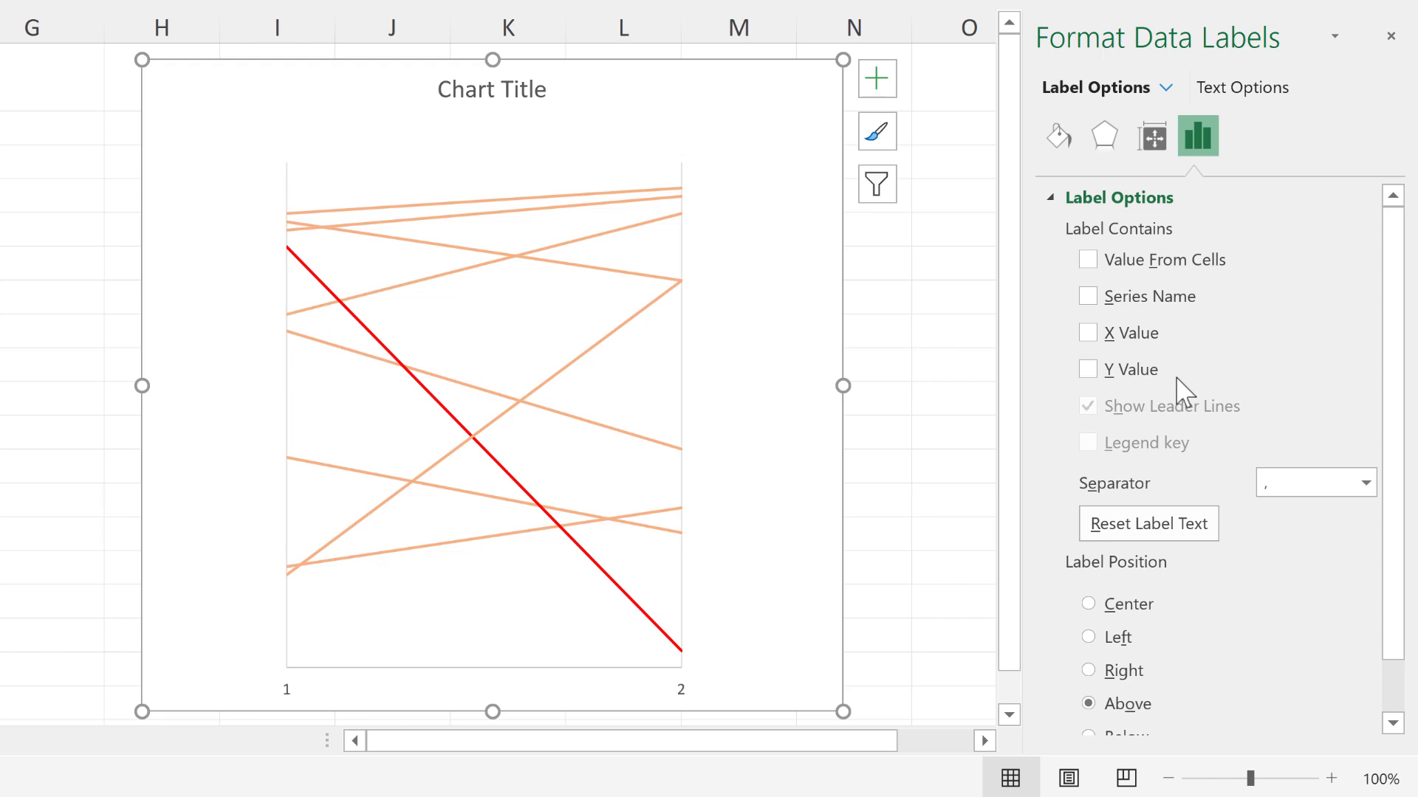
left_click(1088, 259)
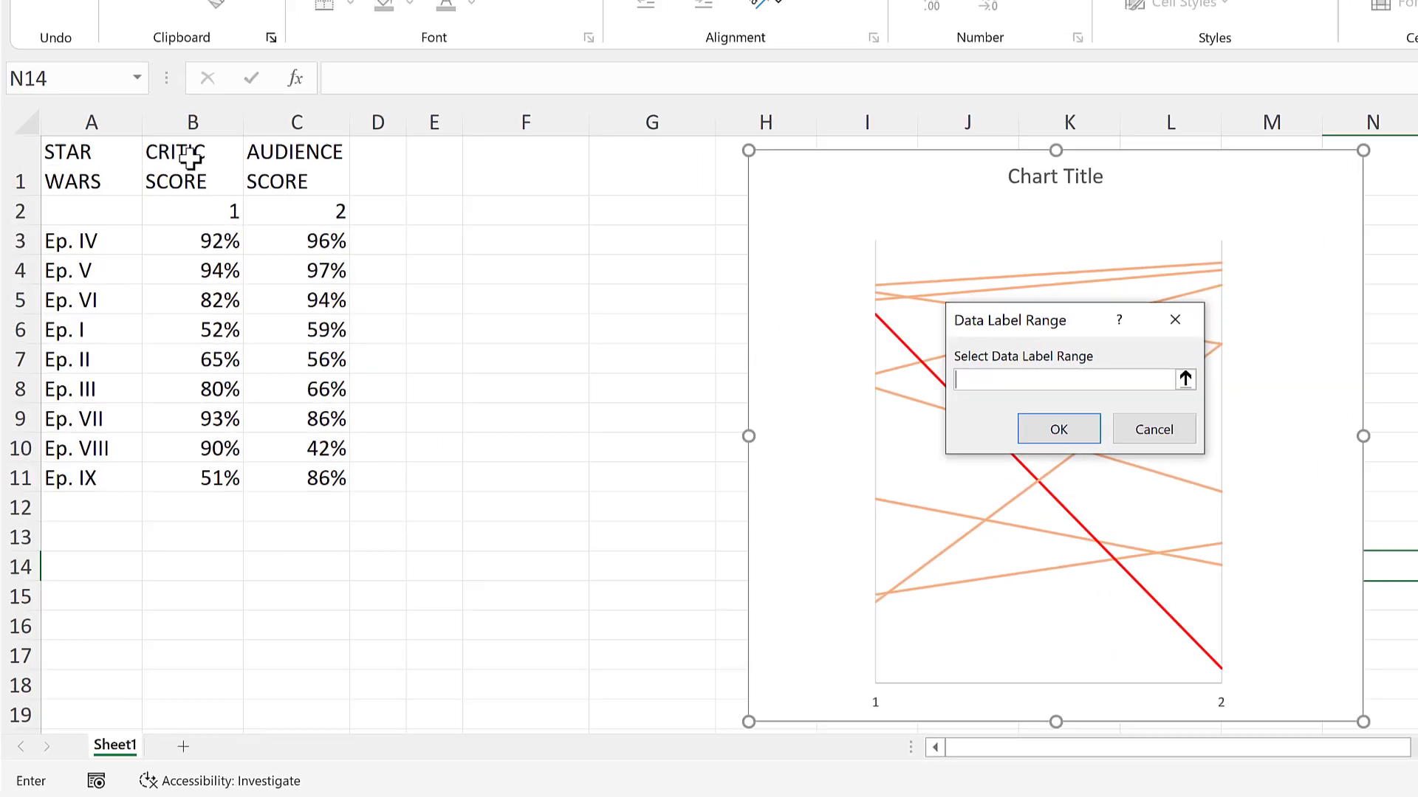
left_click(191, 168)
left_click(260, 159, "shift")
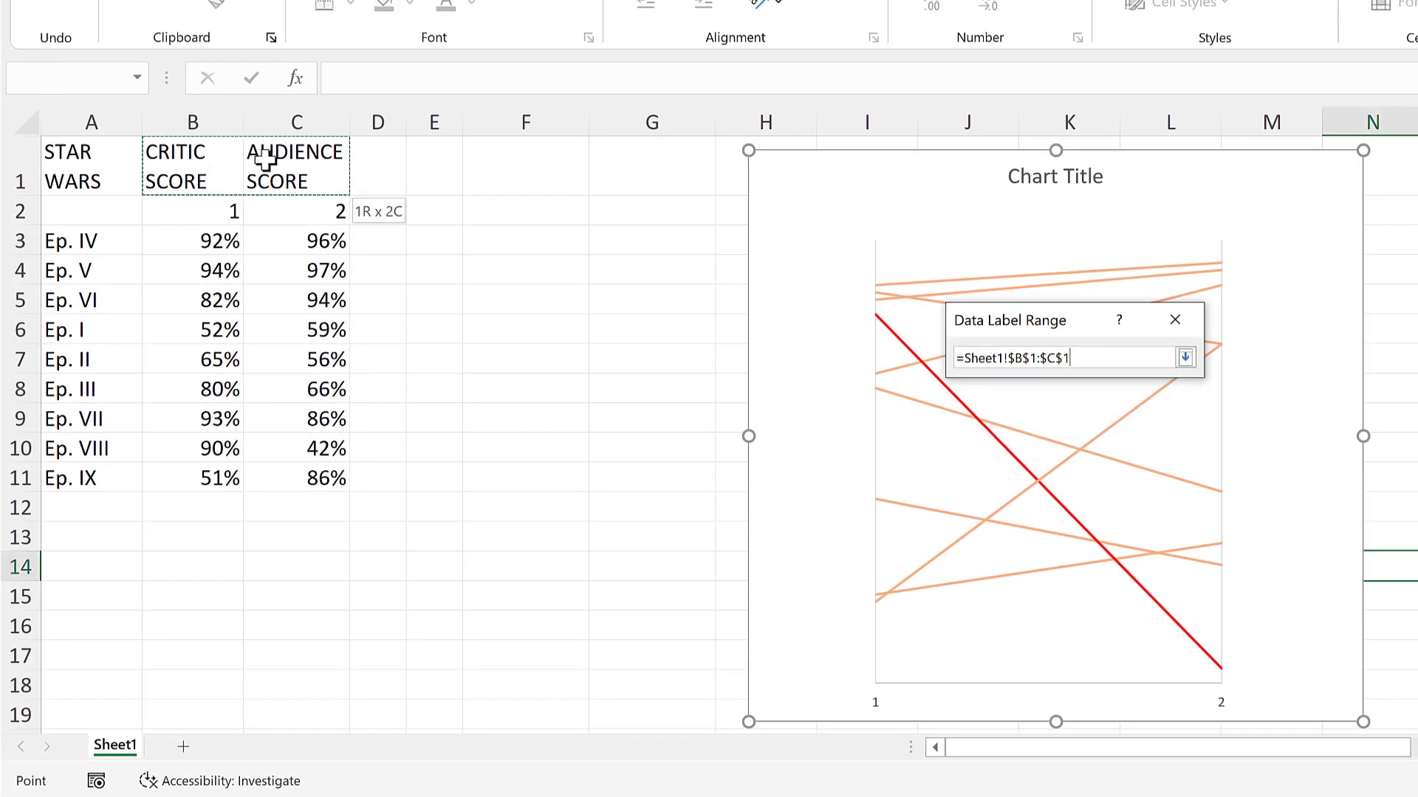
left_click(1057, 430)
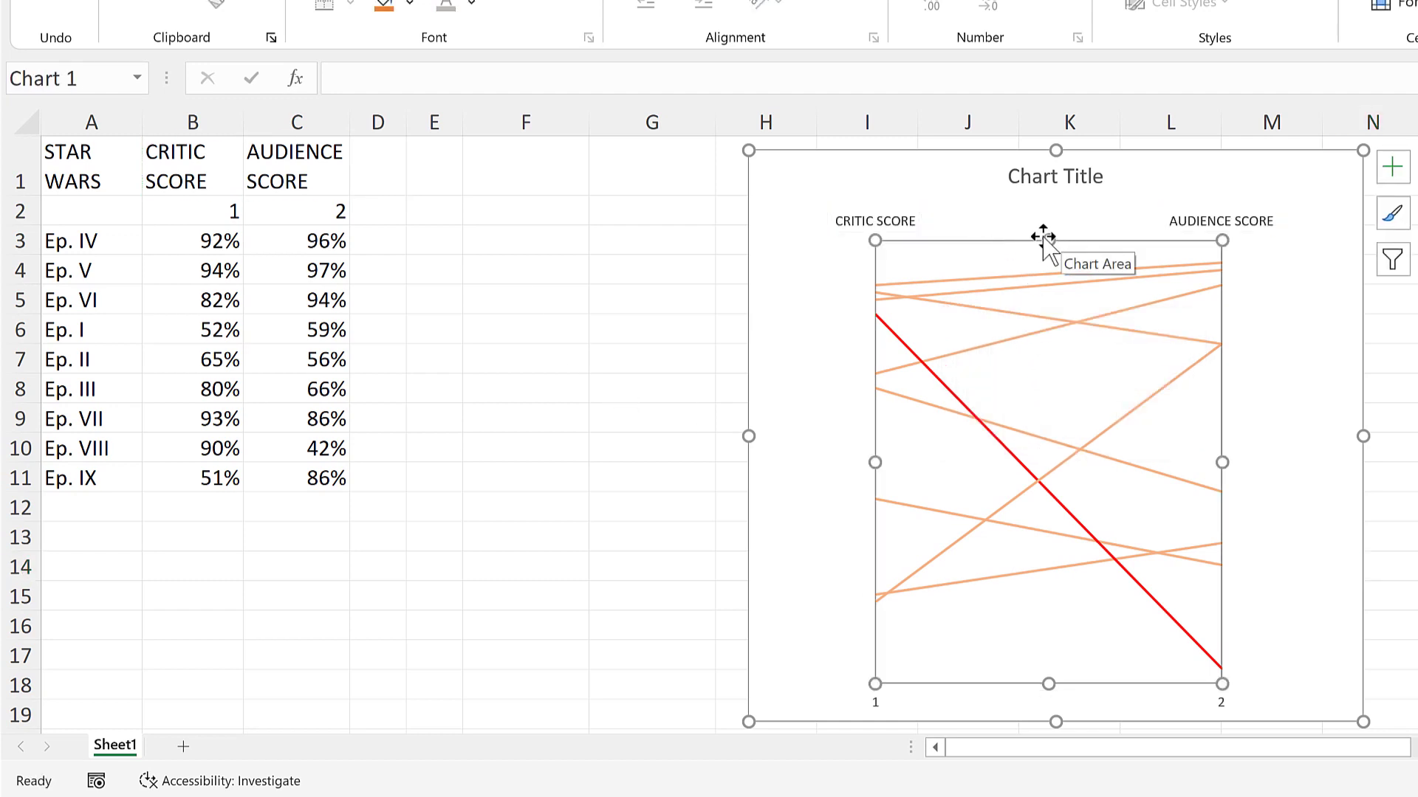
Step: Lower the plot area top and set the chart text font to Arial
left_click_drag(1047, 252, 1047, 253)
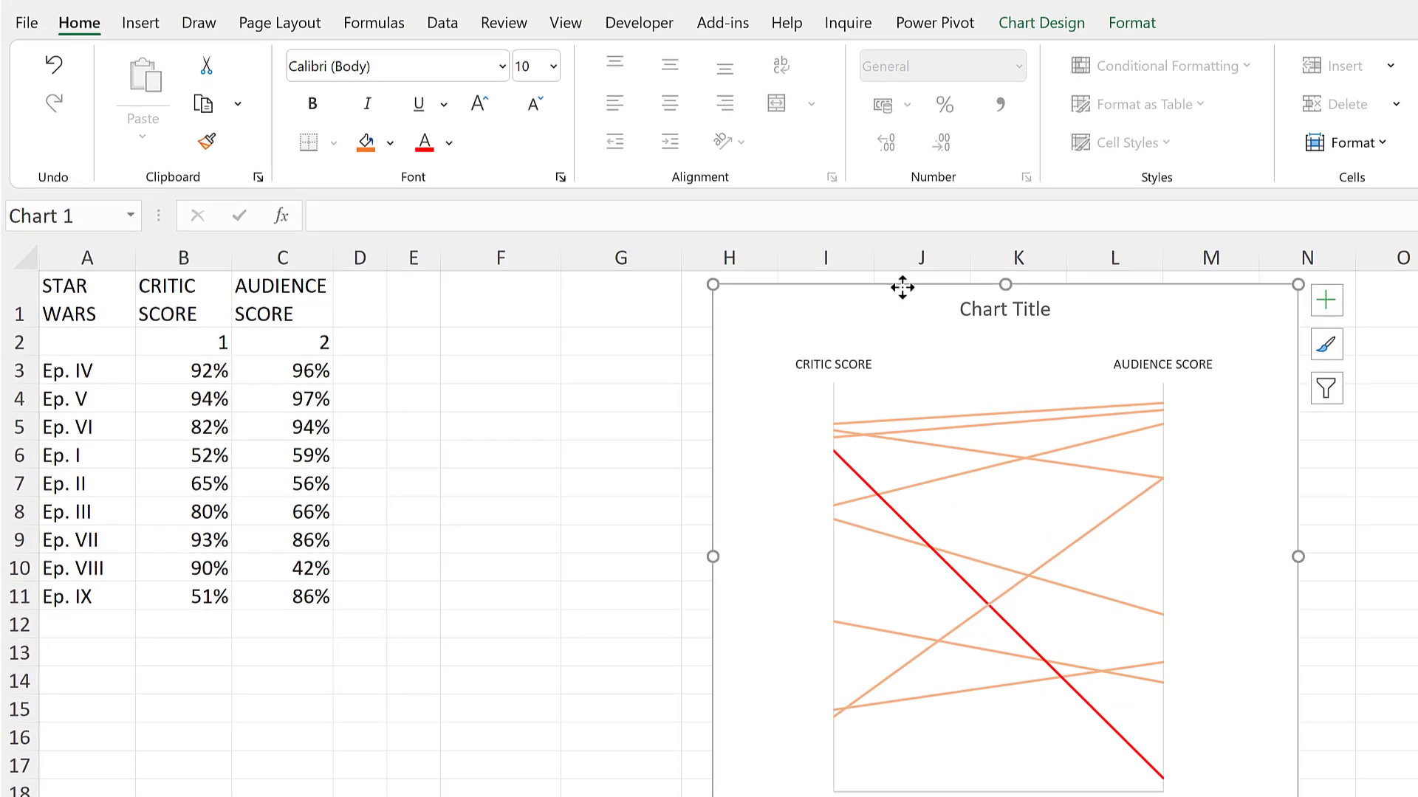
left_click(502, 65)
left_click(317, 683)
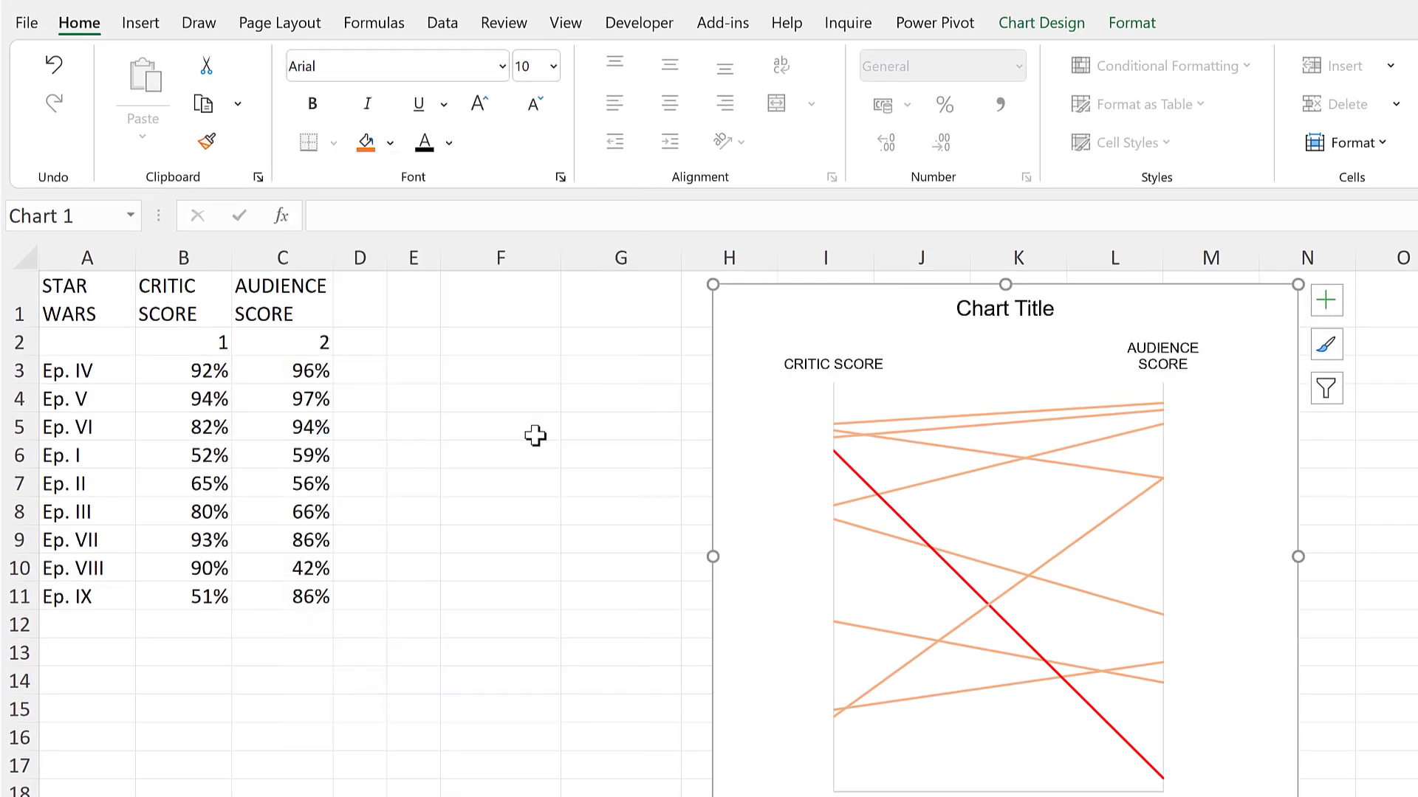
left_click_drag(1056, 384, 996, 399)
Step: Move the title top-left, link it to cell A1 (STAR WARS), and make it bold and larger
left_click(997, 317)
left_click_drag(997, 317, 776, 322)
type("=")
left_click(82, 294)
key("Return")
left_click(312, 104)
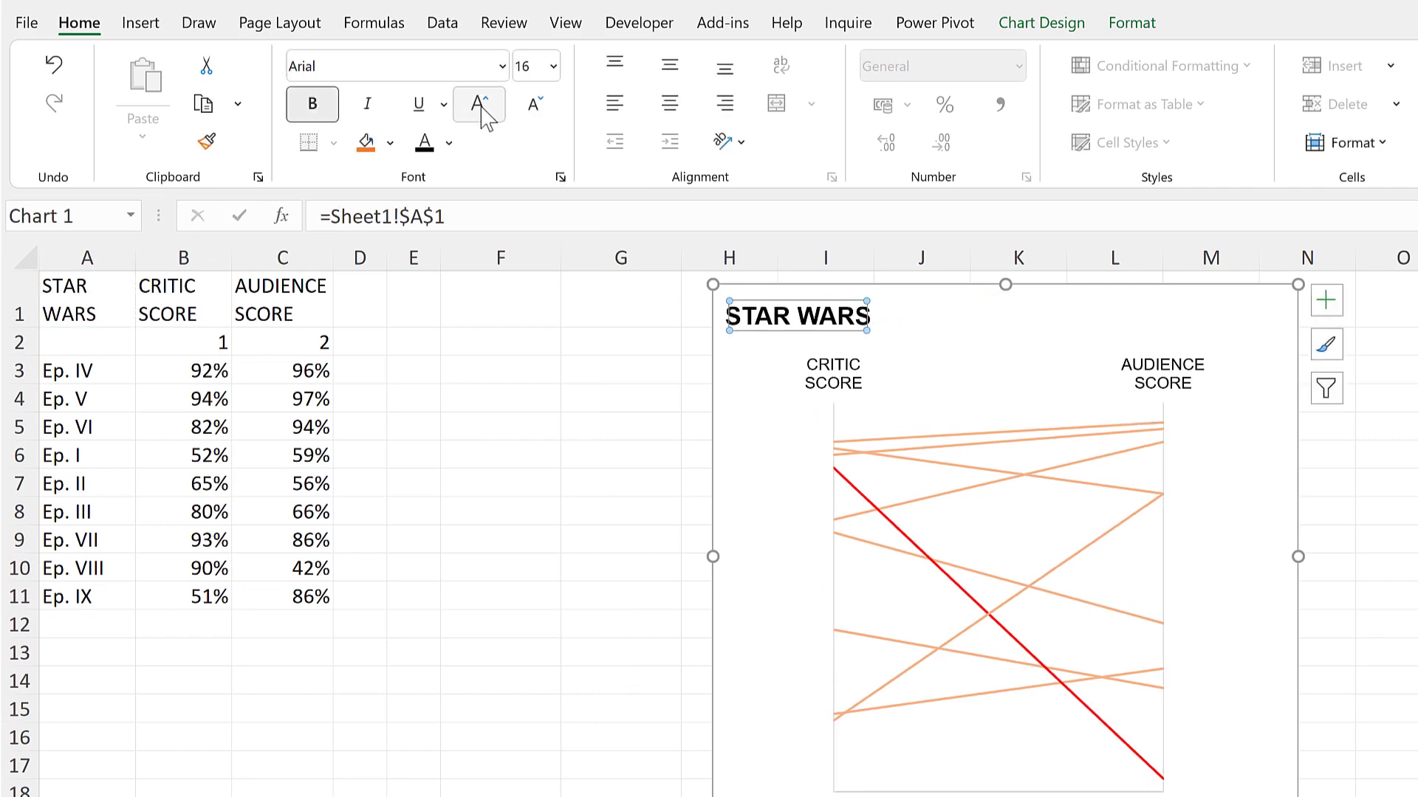
left_click(479, 103)
left_click(479, 103)
key("Down")
key("ctrl+1")
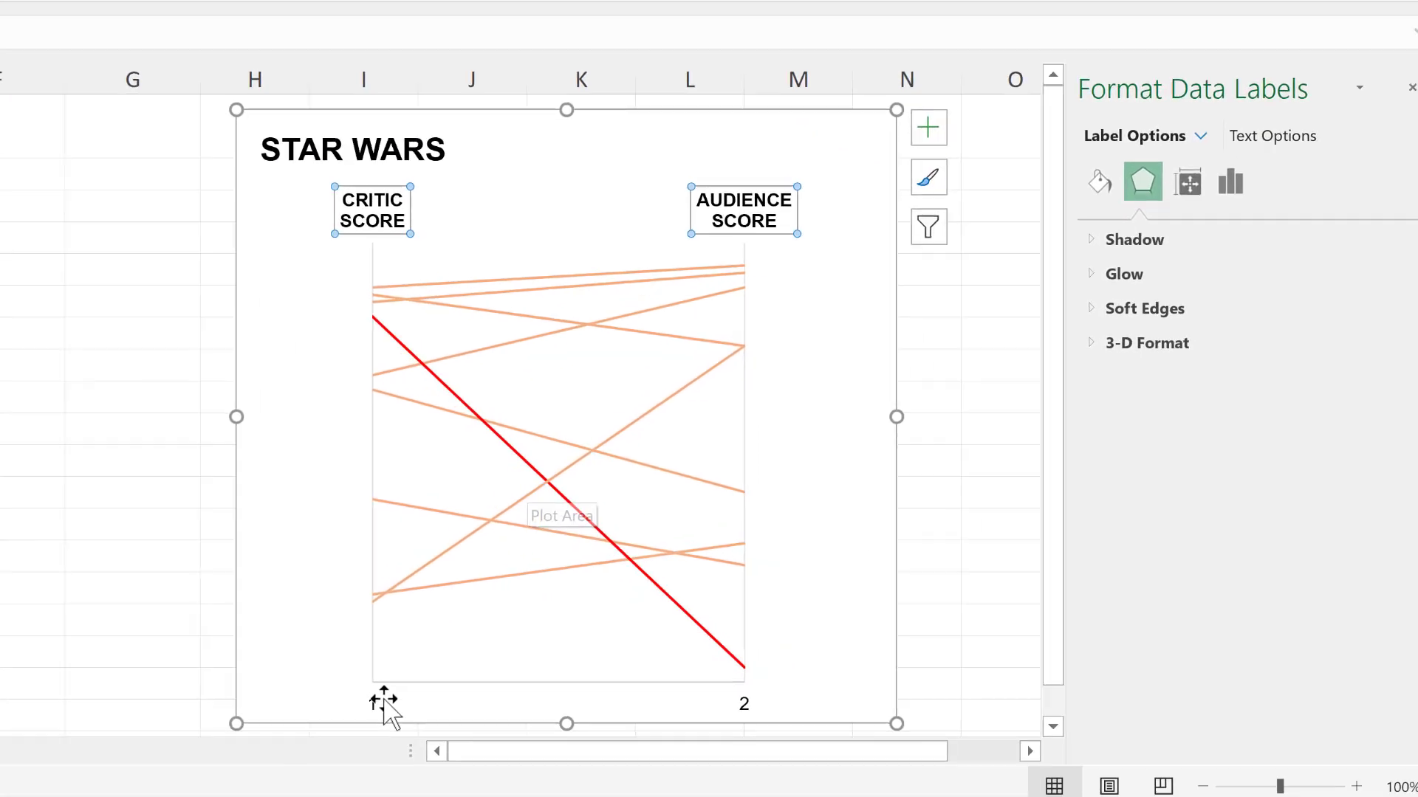
Step: Delete the 1 and 2 horizontal axis labels and make the vertical gridlines solid black, 1 pt
left_click(345, 694)
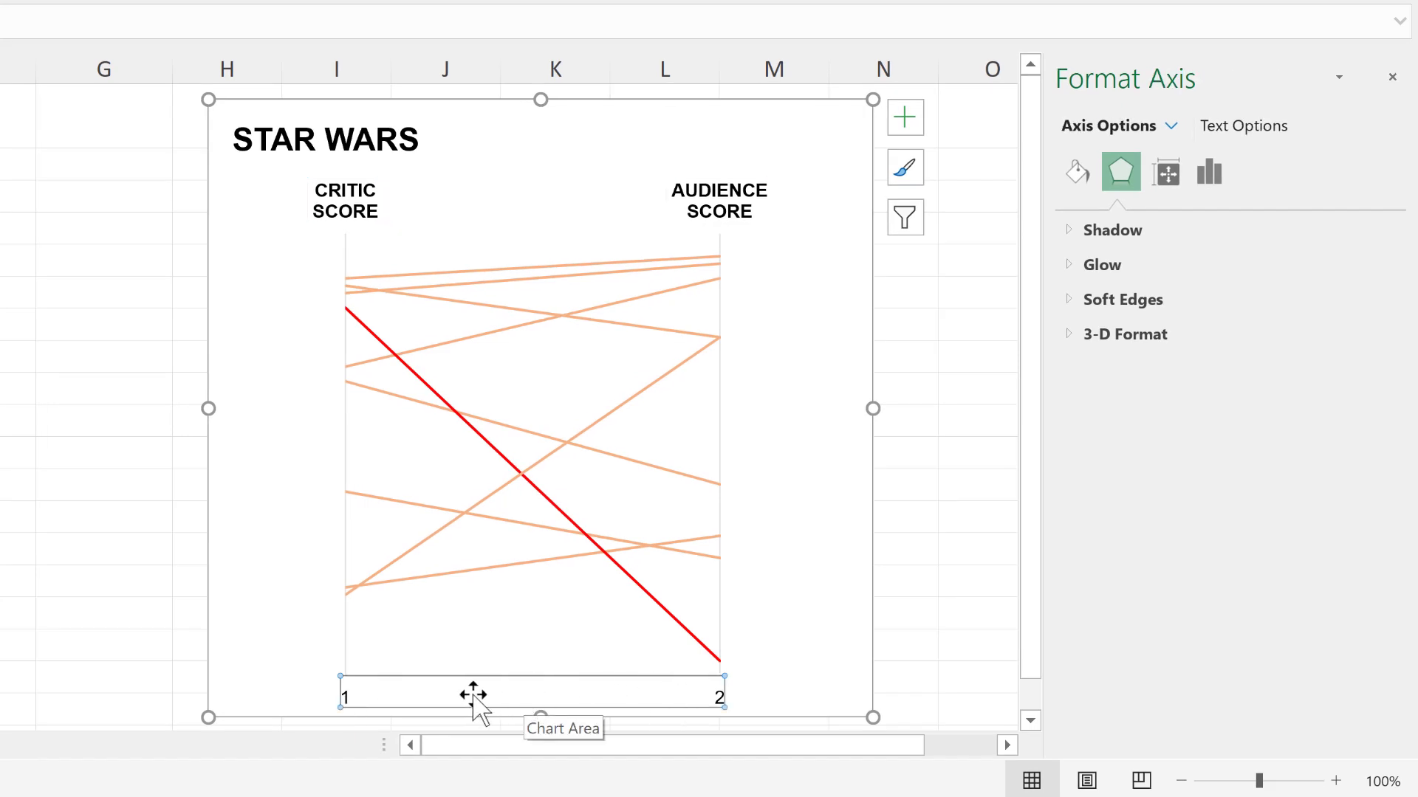
key("Delete")
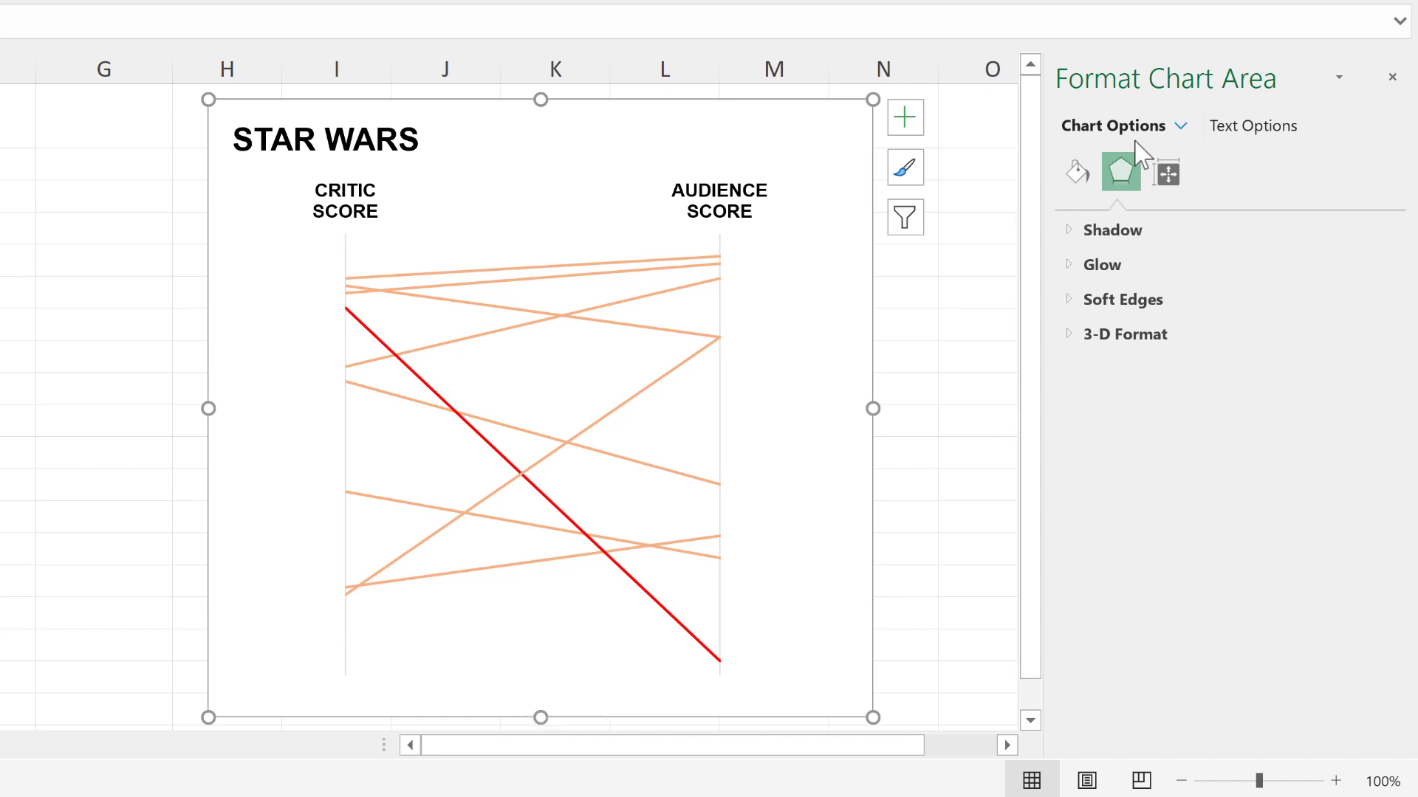
left_click(1182, 128)
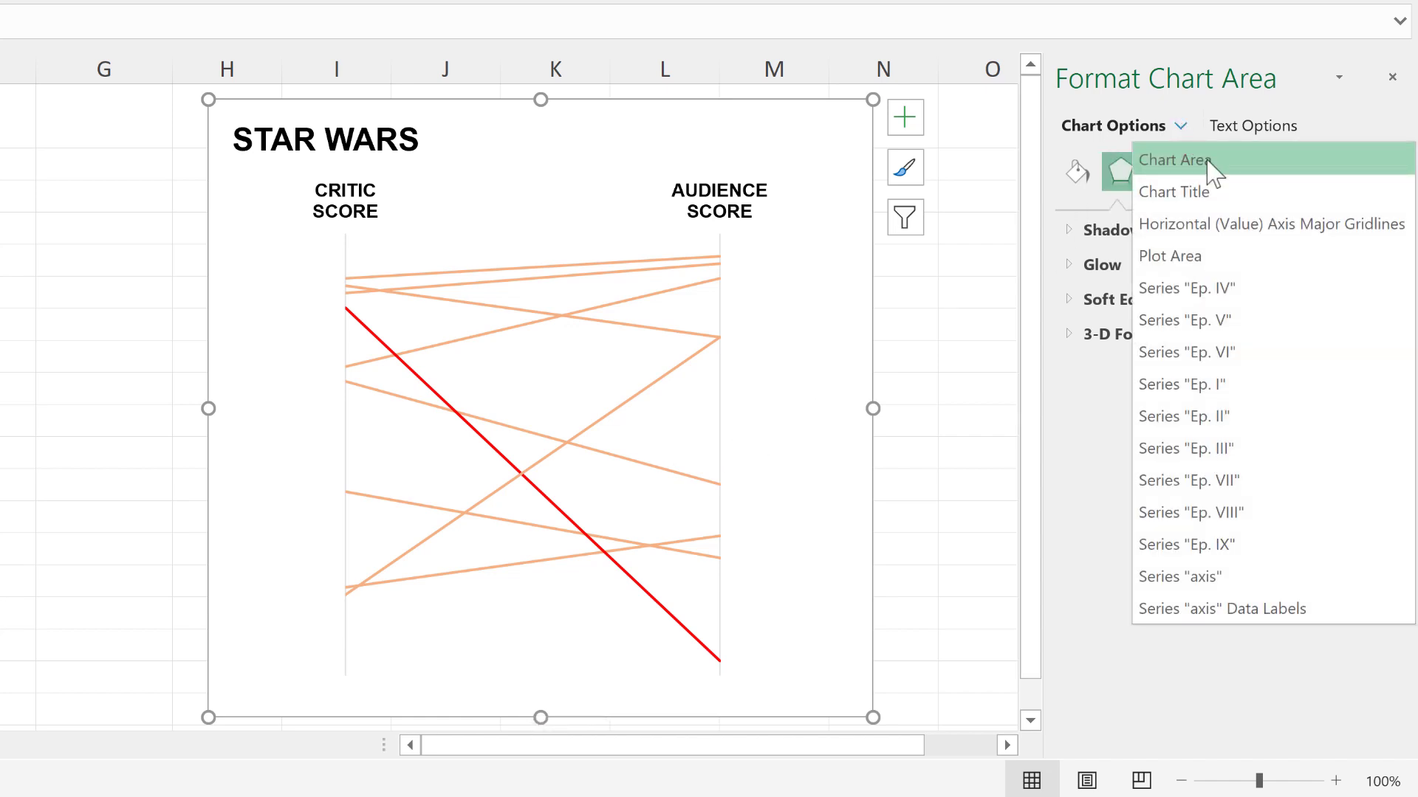
left_click(1273, 231)
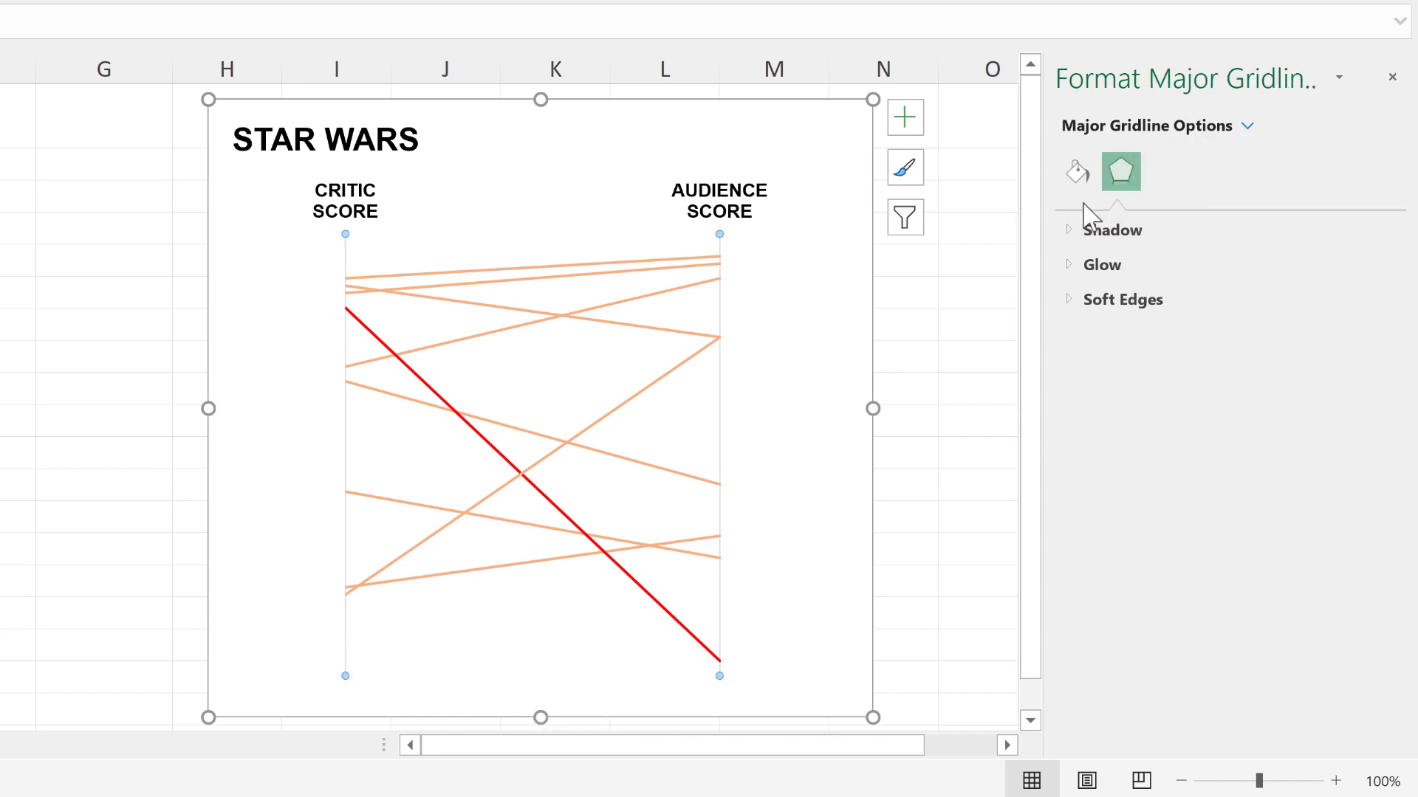
left_click(1078, 174)
left_click(1368, 413)
left_click(1368, 413)
left_click(1368, 484)
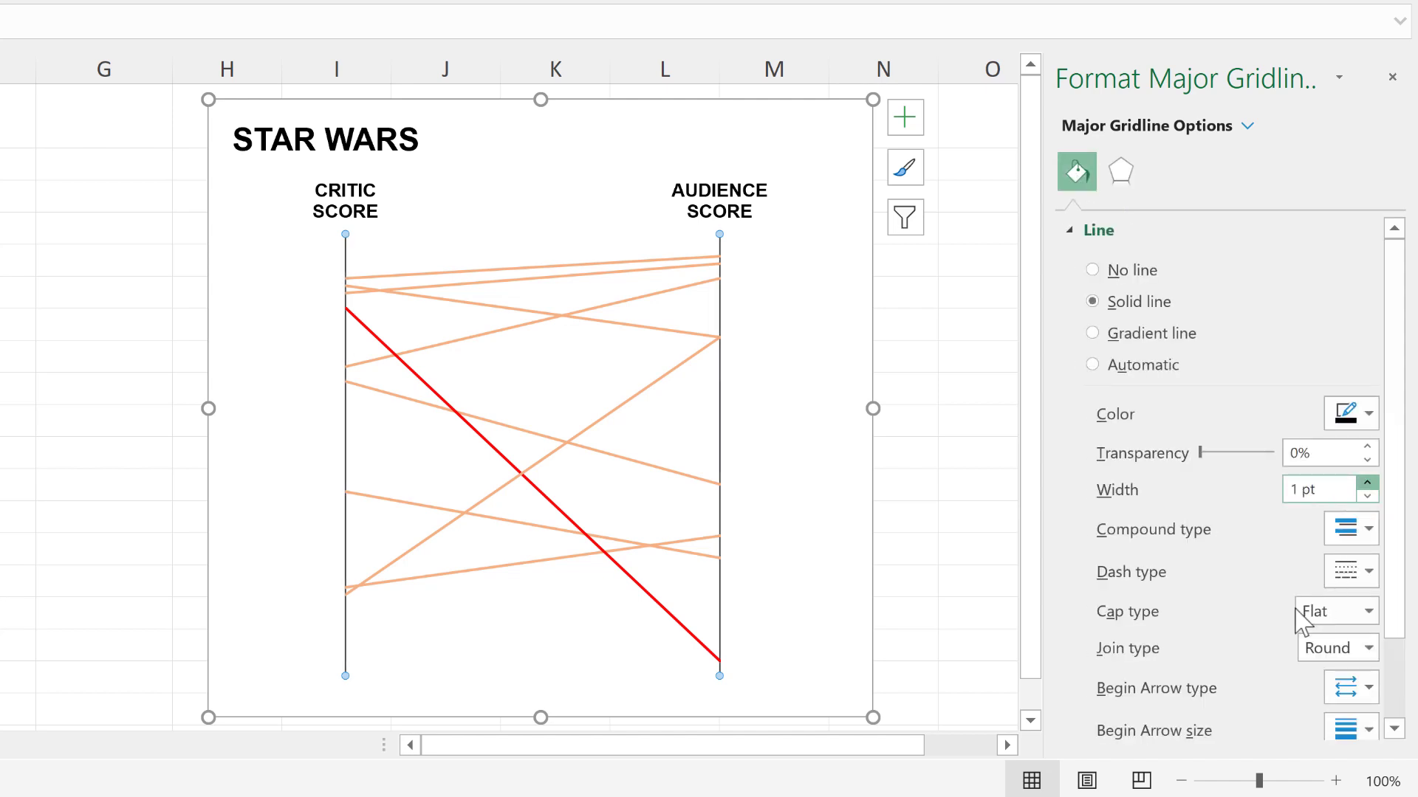
left_click(972, 396)
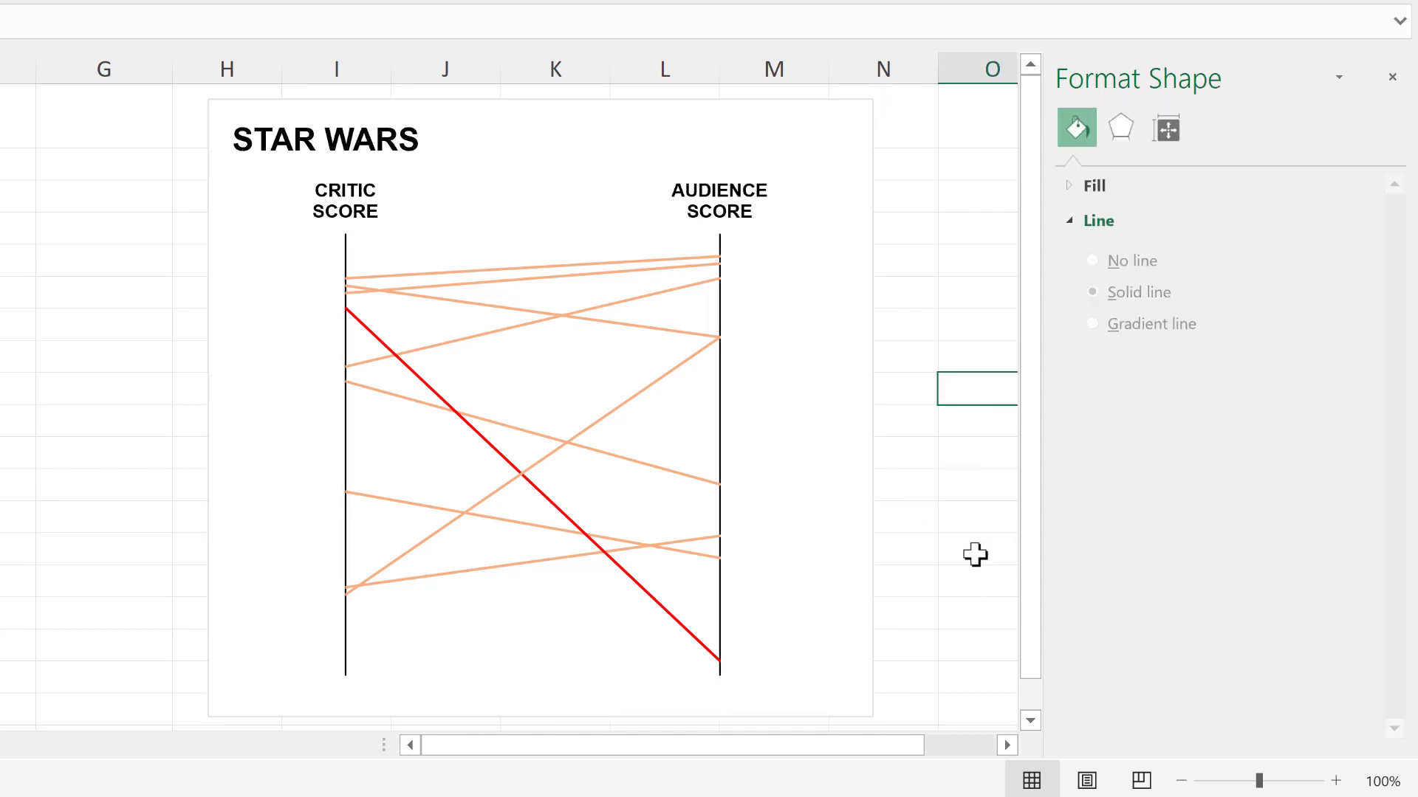
Step: Give the chart area a solid black border with a 1 pt width
left_click(508, 116)
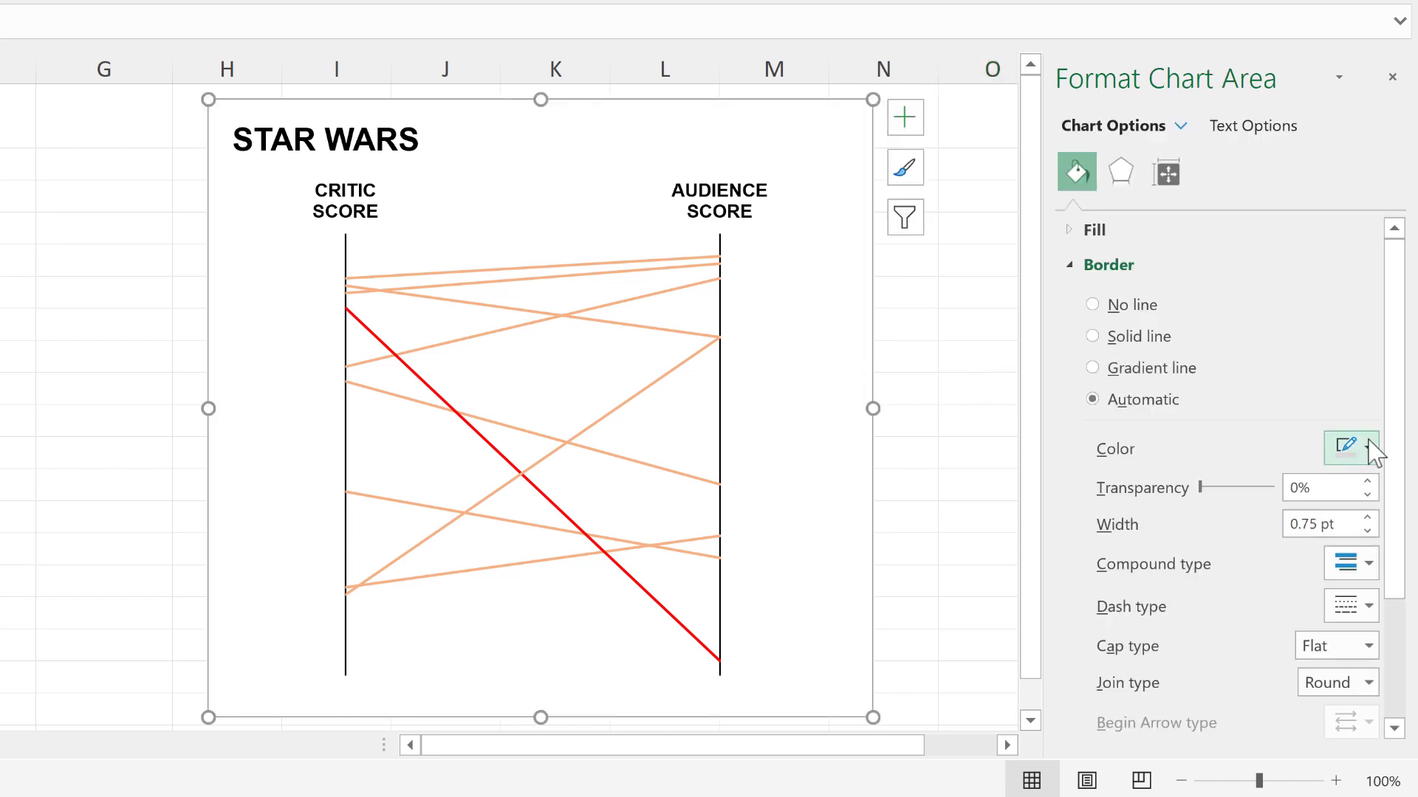
left_click(1368, 448)
left_click(1222, 518)
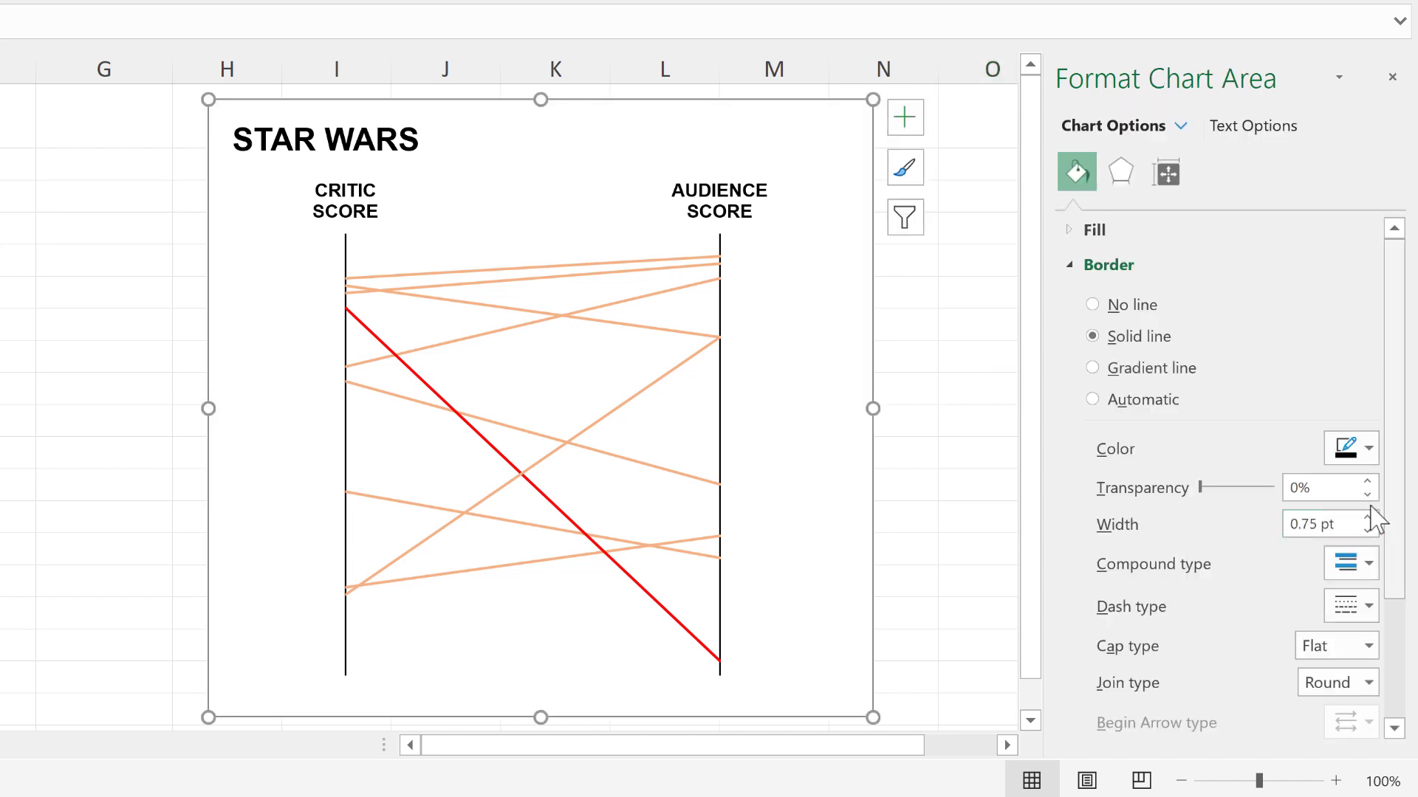
left_click(1367, 517)
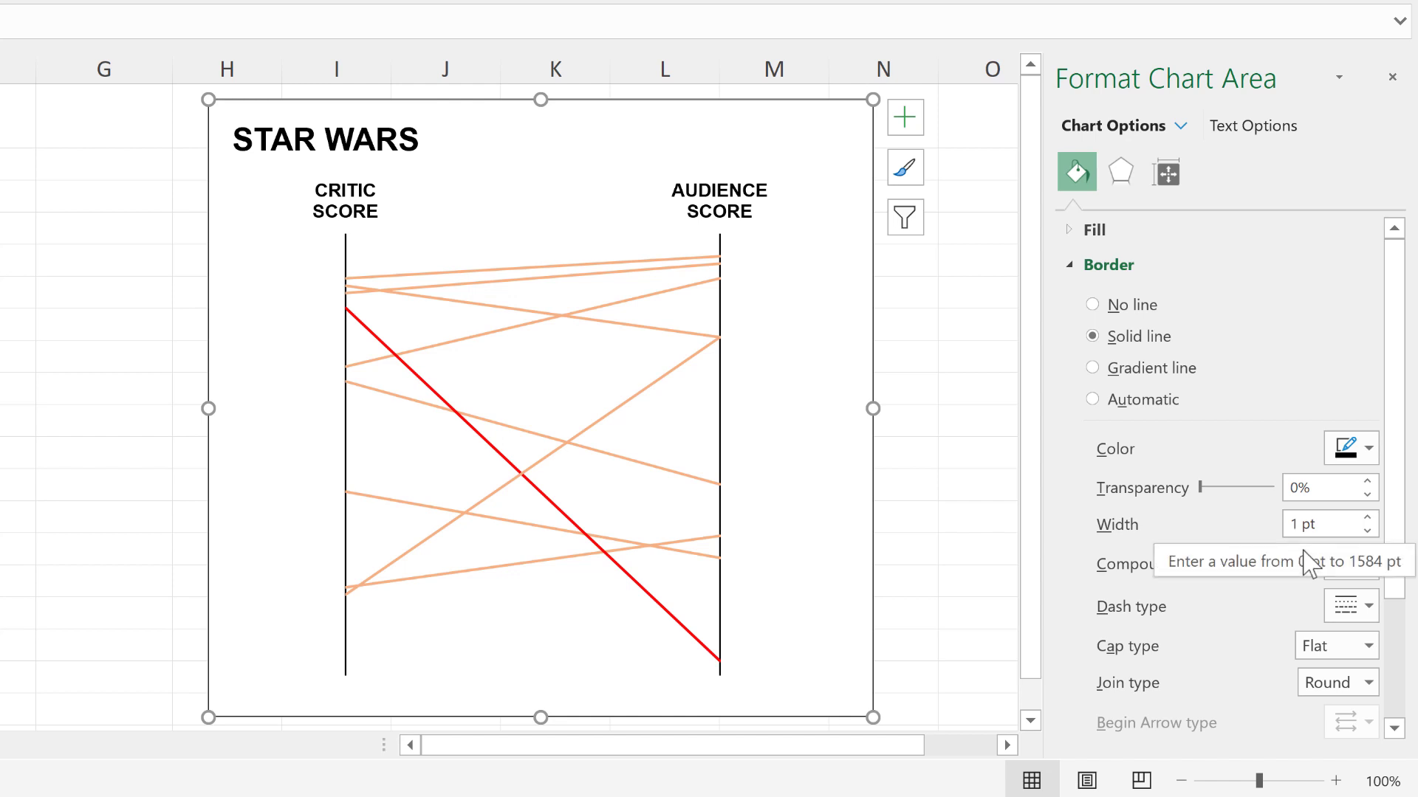
left_click(957, 326)
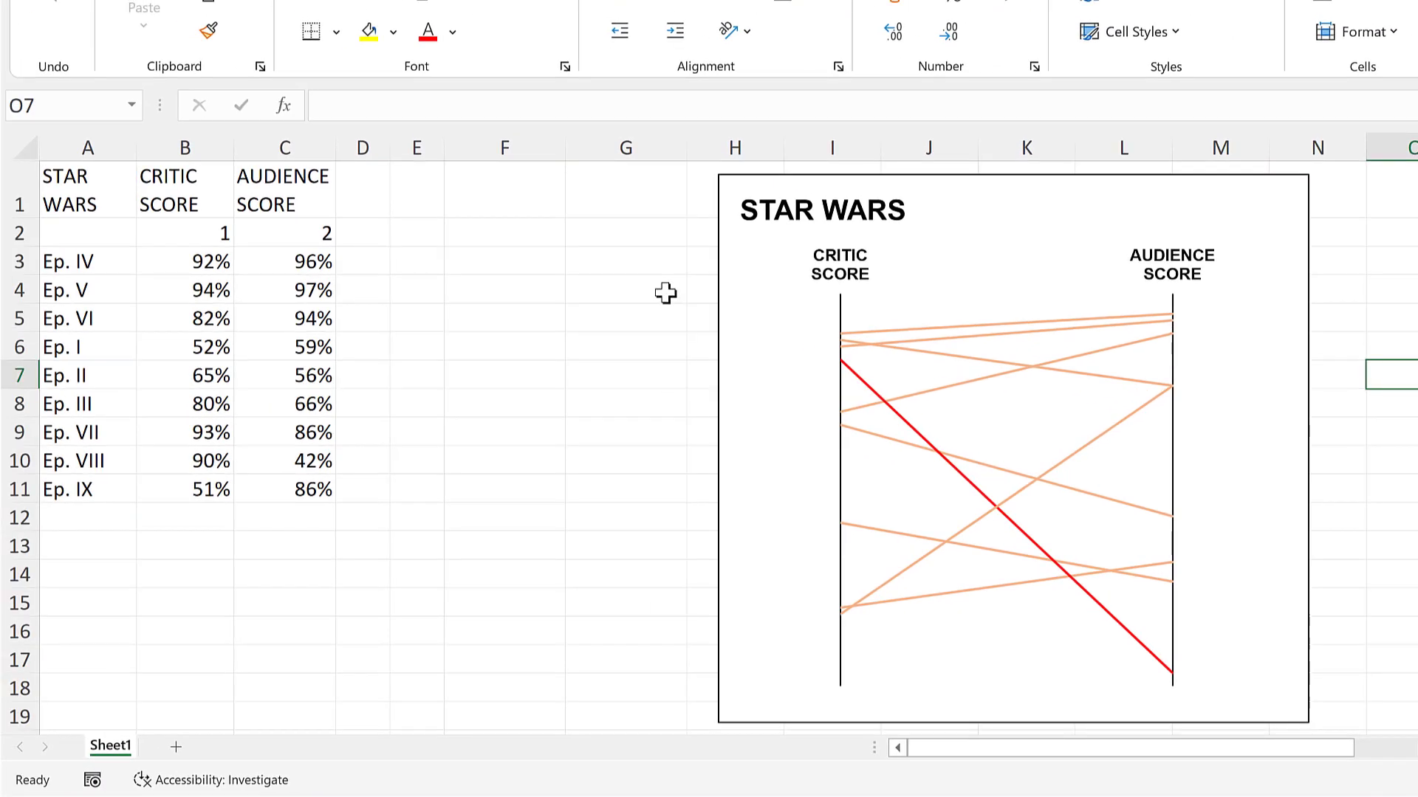
left_click(265, 247)
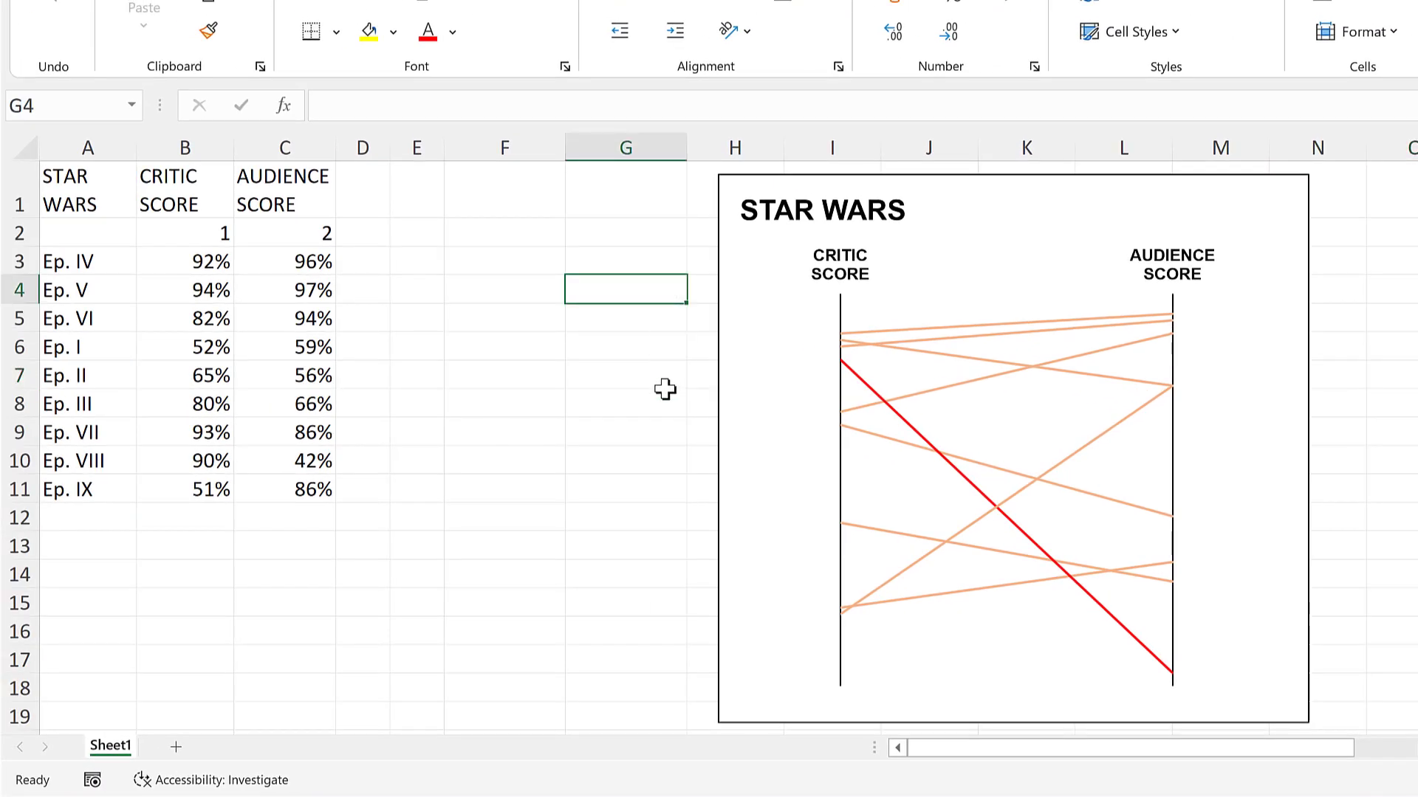
Step: Enter 1 in D3 and fill it down through D11
left_click(357, 262)
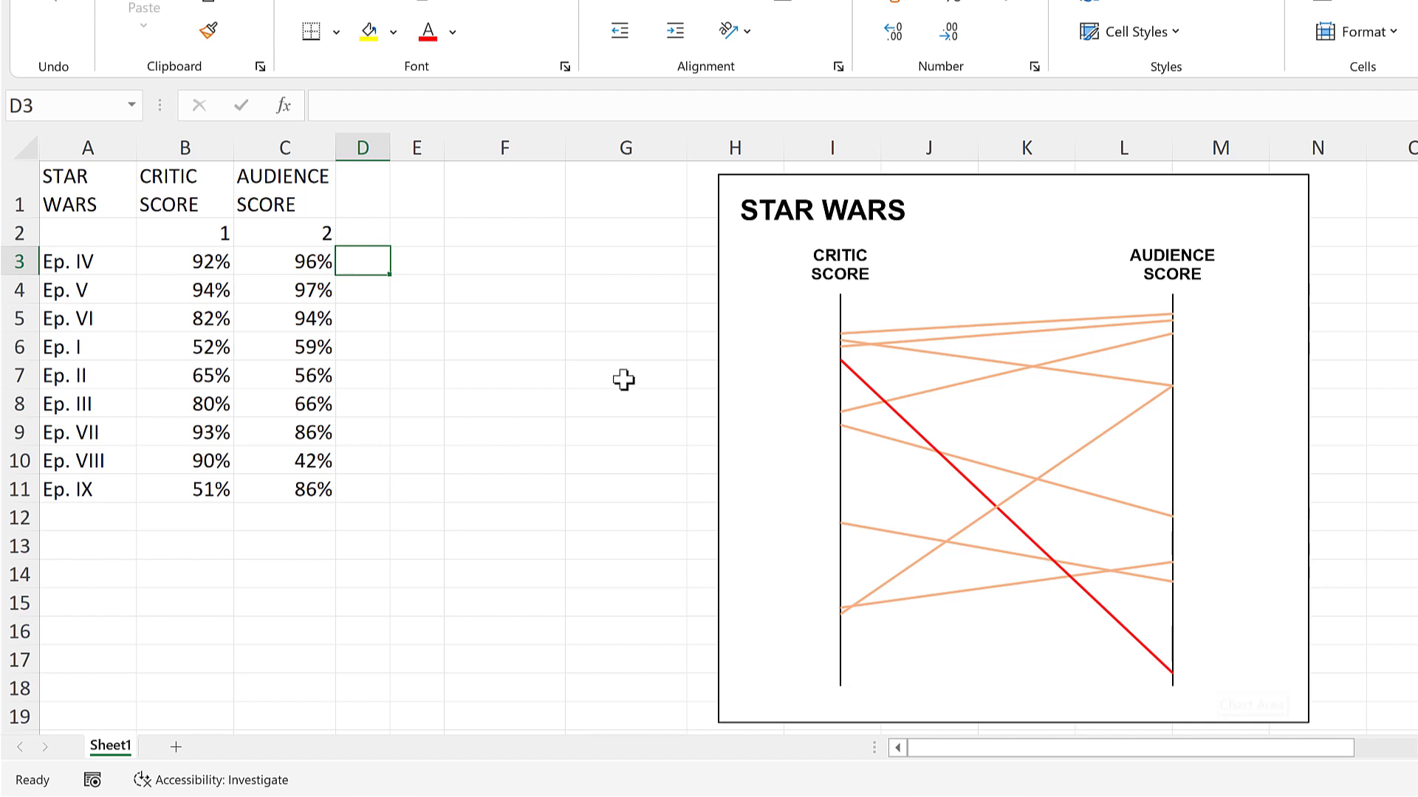
type("1")
key("Return")
left_click(361, 260)
left_click_drag(389, 274, 373, 493)
Step: Enter 2 in E3 and fill it down through E11
left_click(418, 254)
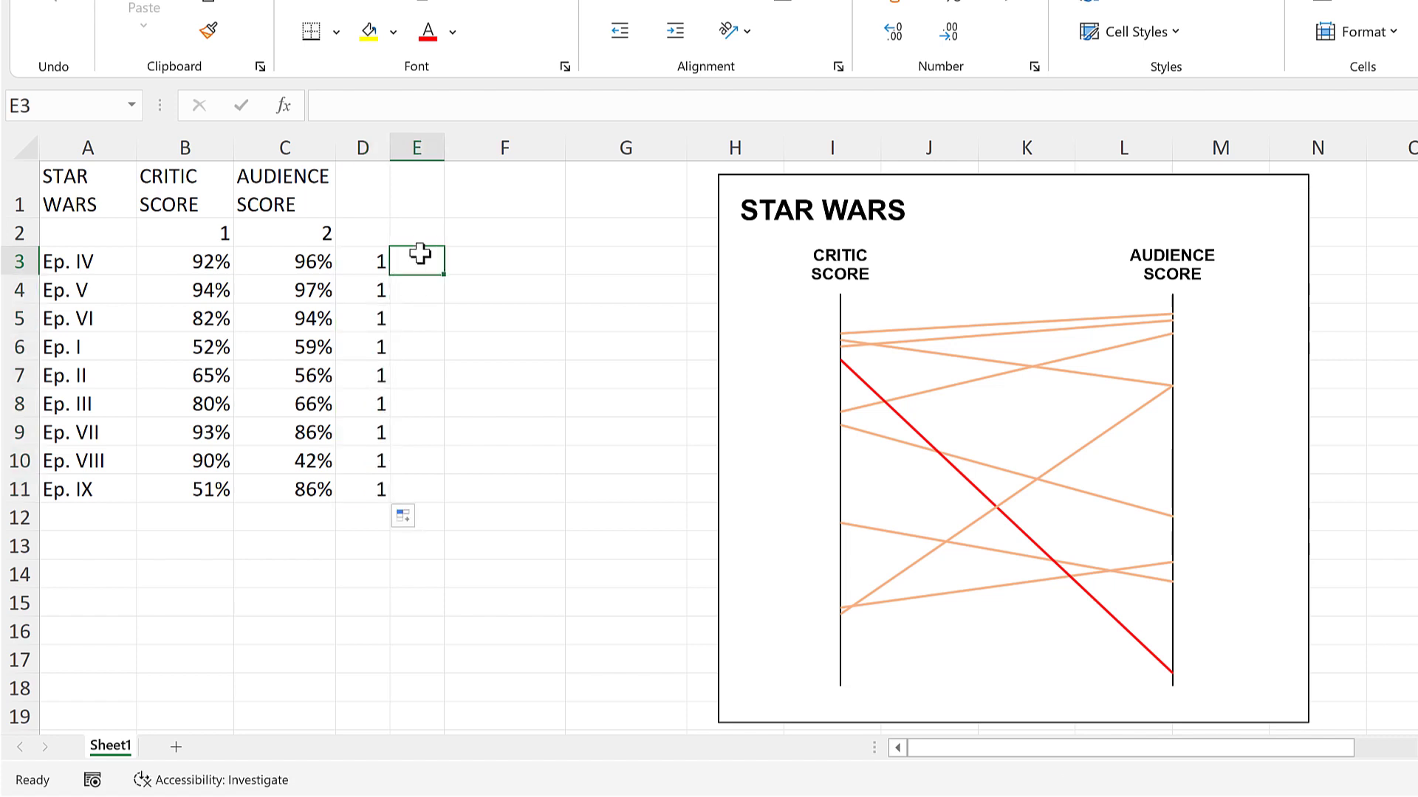
type("2")
key("ctrl+Return")
left_click_drag(442, 275, 438, 514)
left_click(512, 307)
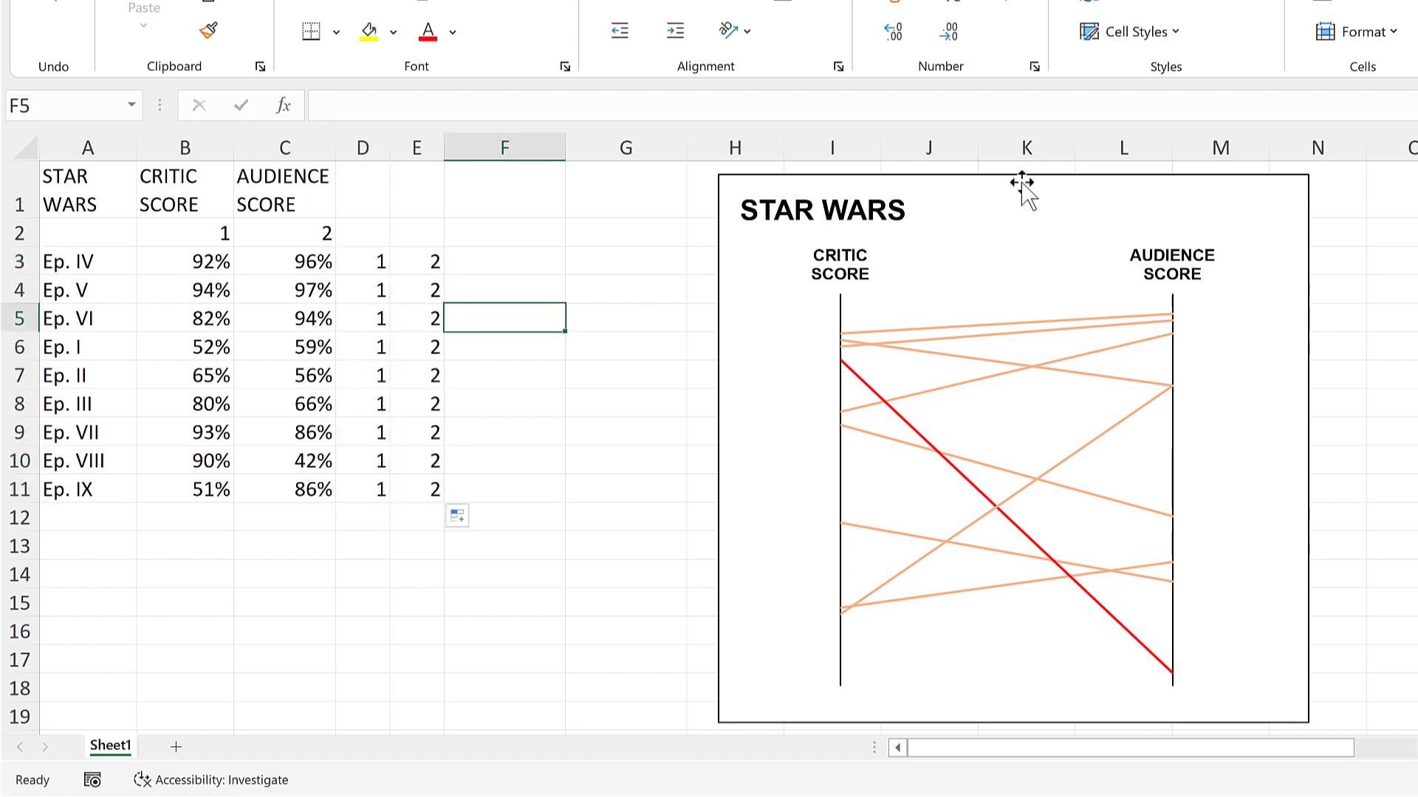
left_click(1015, 206)
Step: Add a series named from B1 with X values D3:D11 and Y values B3:B11
right_click(1014, 198)
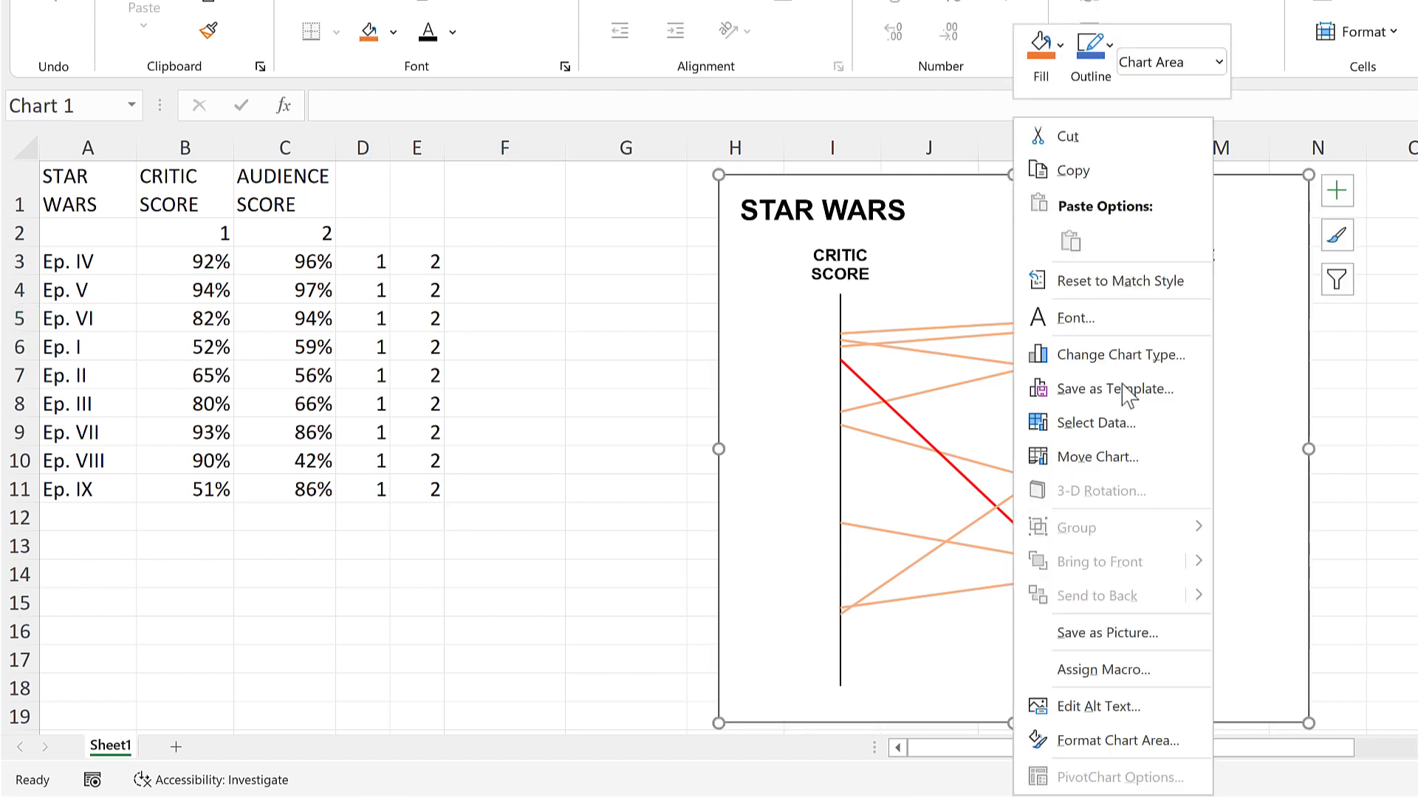
left_click(1089, 423)
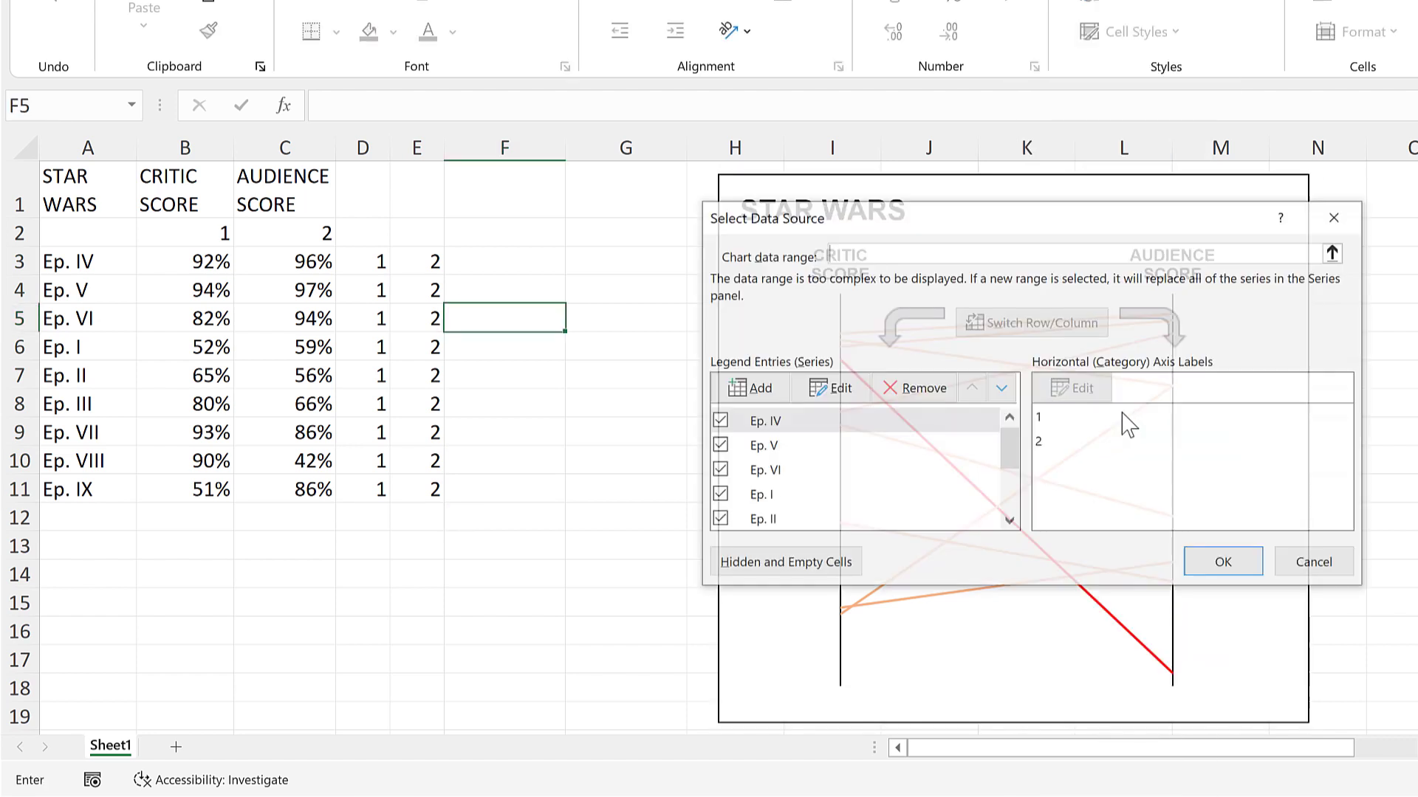
left_click(756, 390)
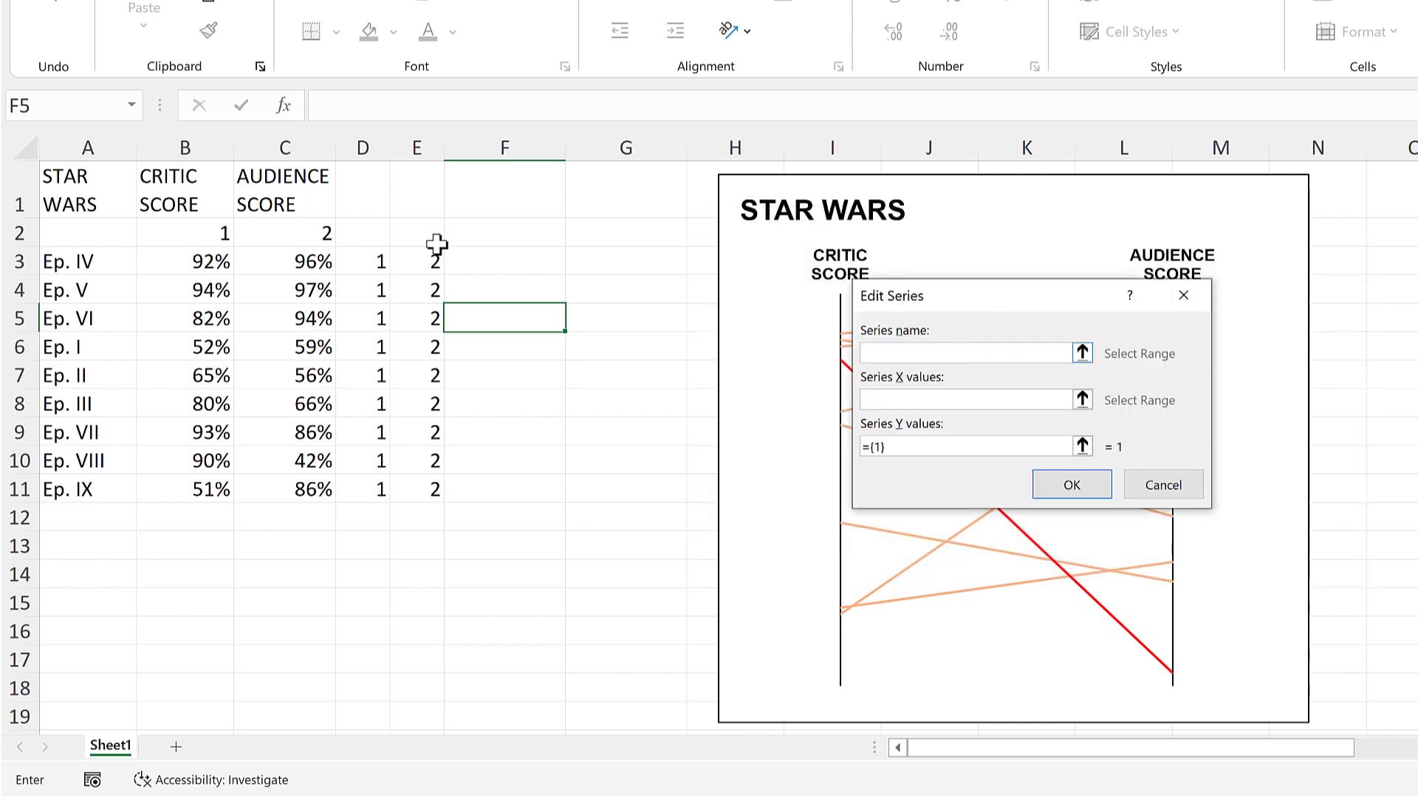
left_click(196, 188)
left_click(915, 402)
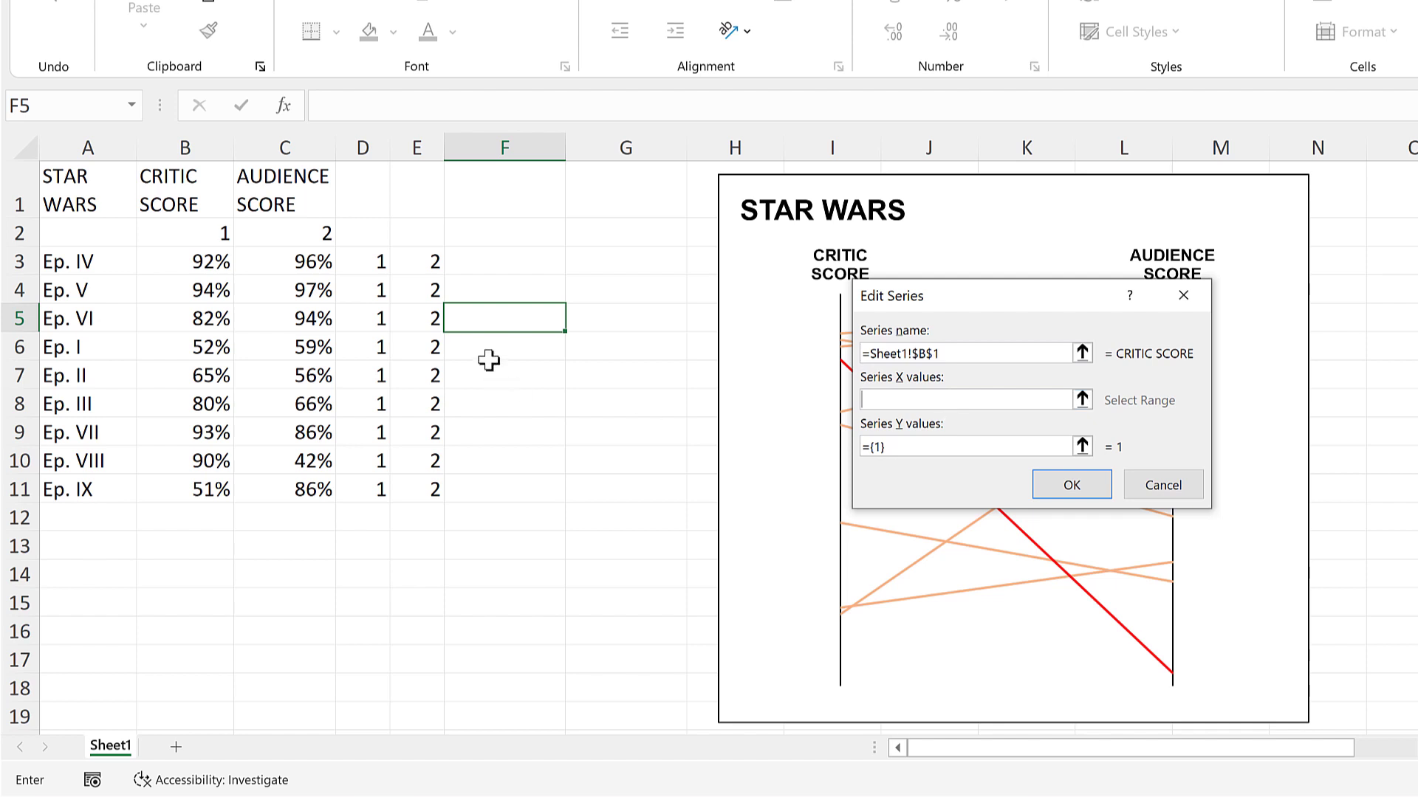
left_click_drag(367, 262, 374, 486)
left_click_drag(897, 448, 849, 448)
key("BackSpace")
left_click_drag(199, 262, 189, 488)
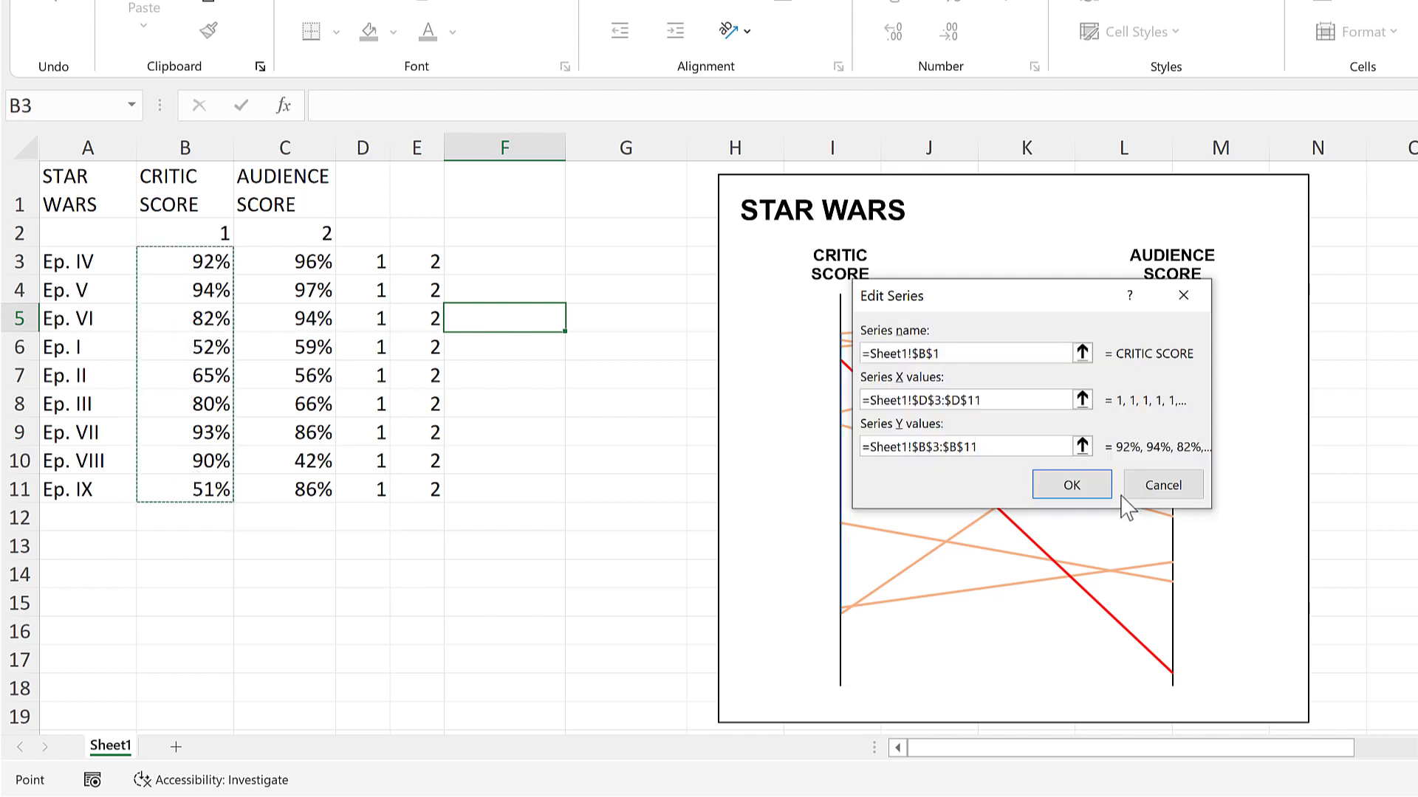
left_click(1055, 487)
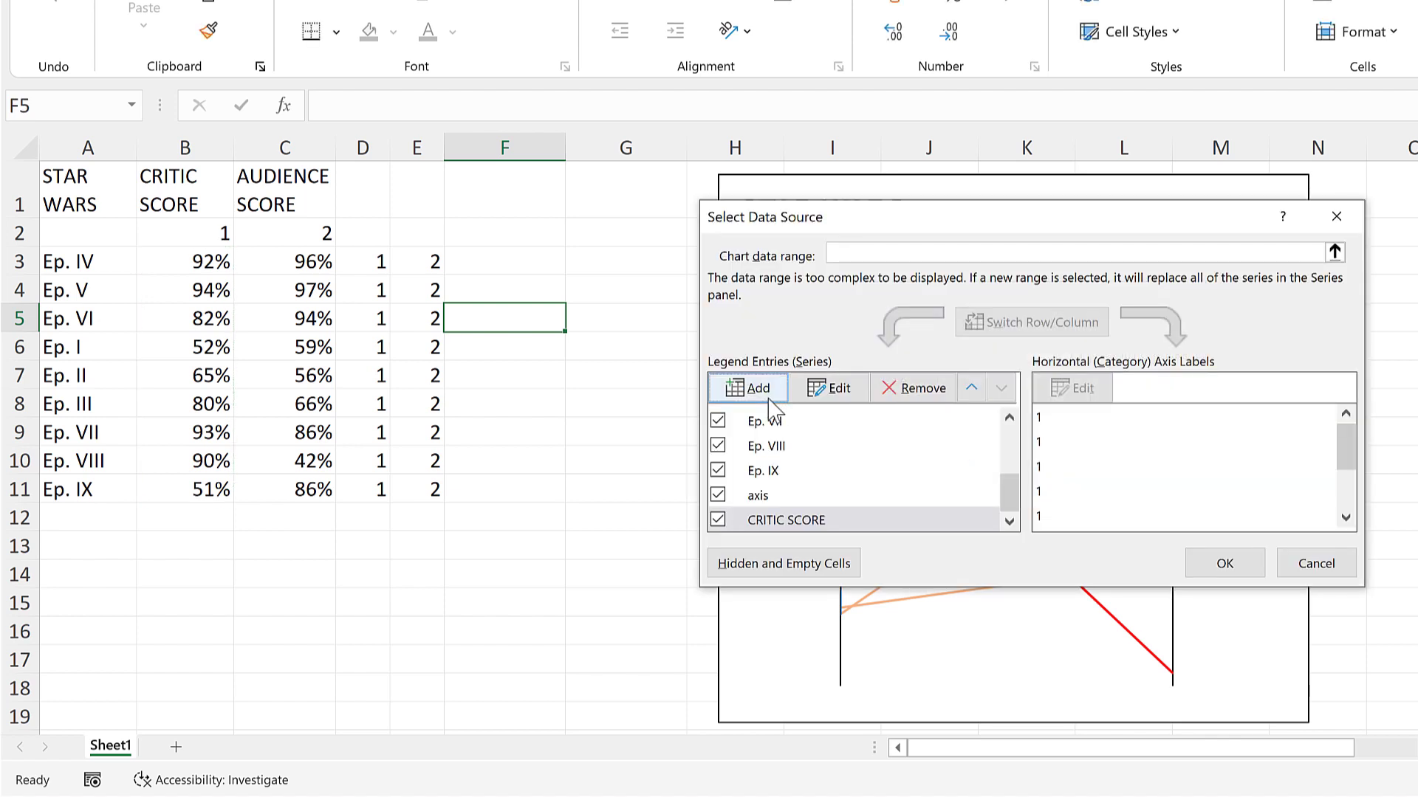
Step: Add a second series named from C1 with X values E3:E11 and Y values C3:C11
key("Return")
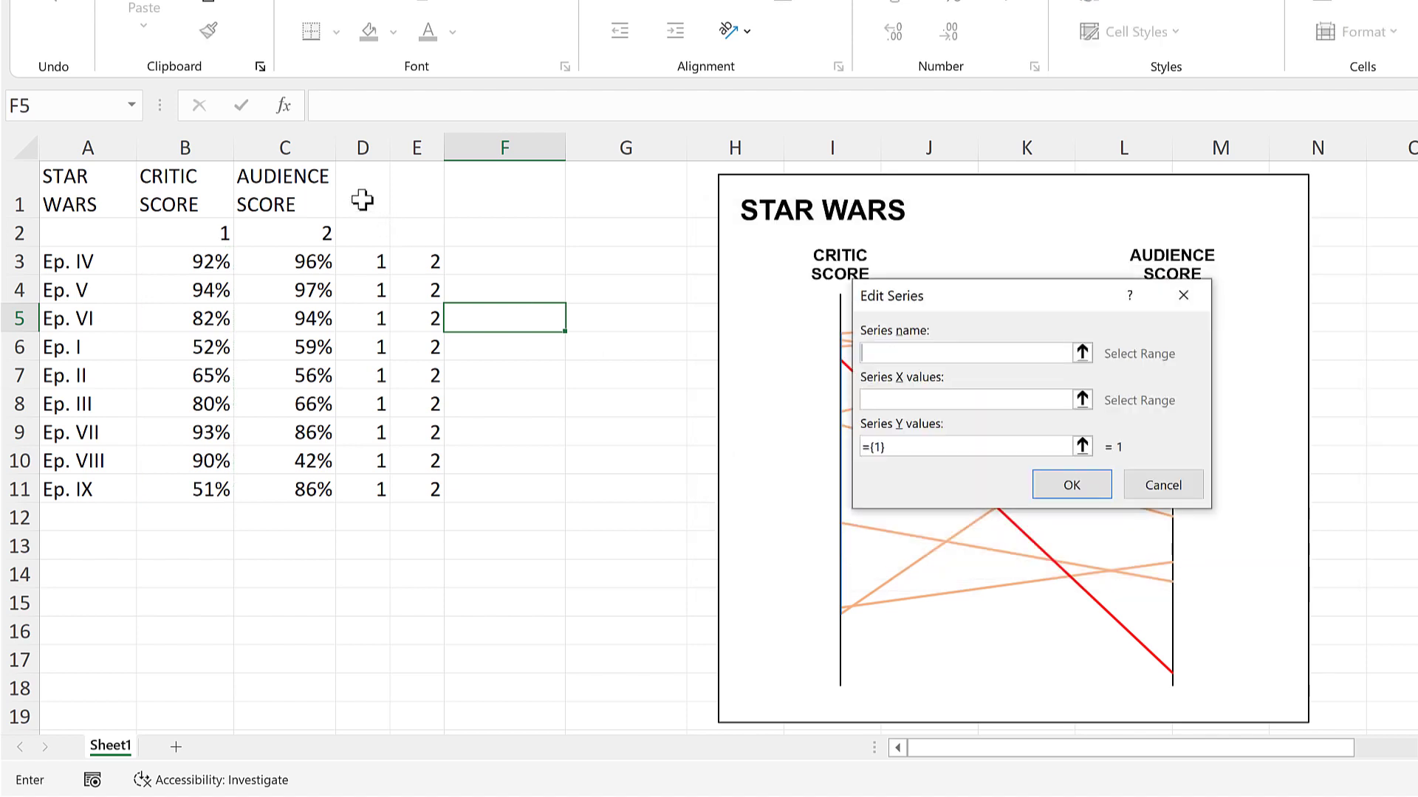
left_click(315, 194)
left_click(910, 400)
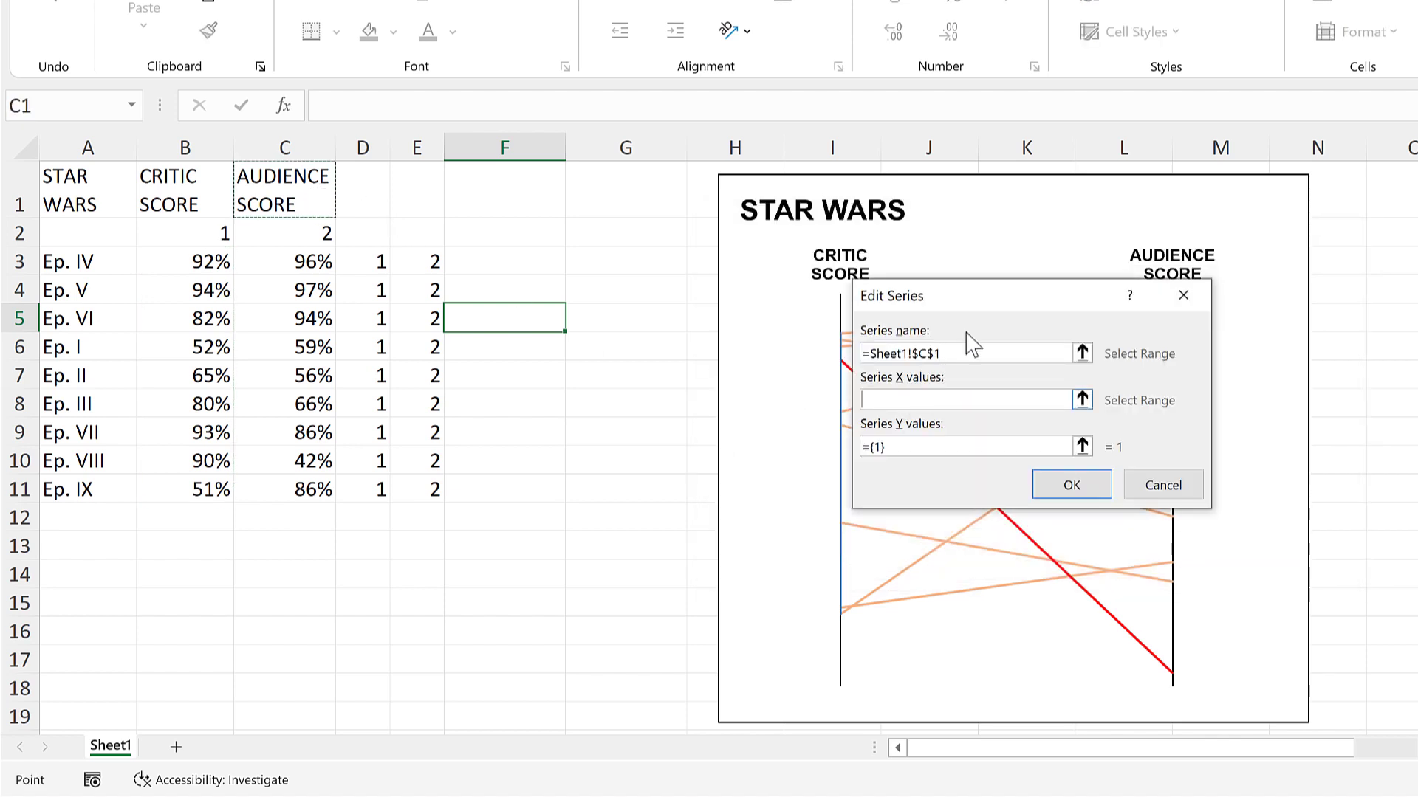
left_click_drag(989, 314, 885, 332)
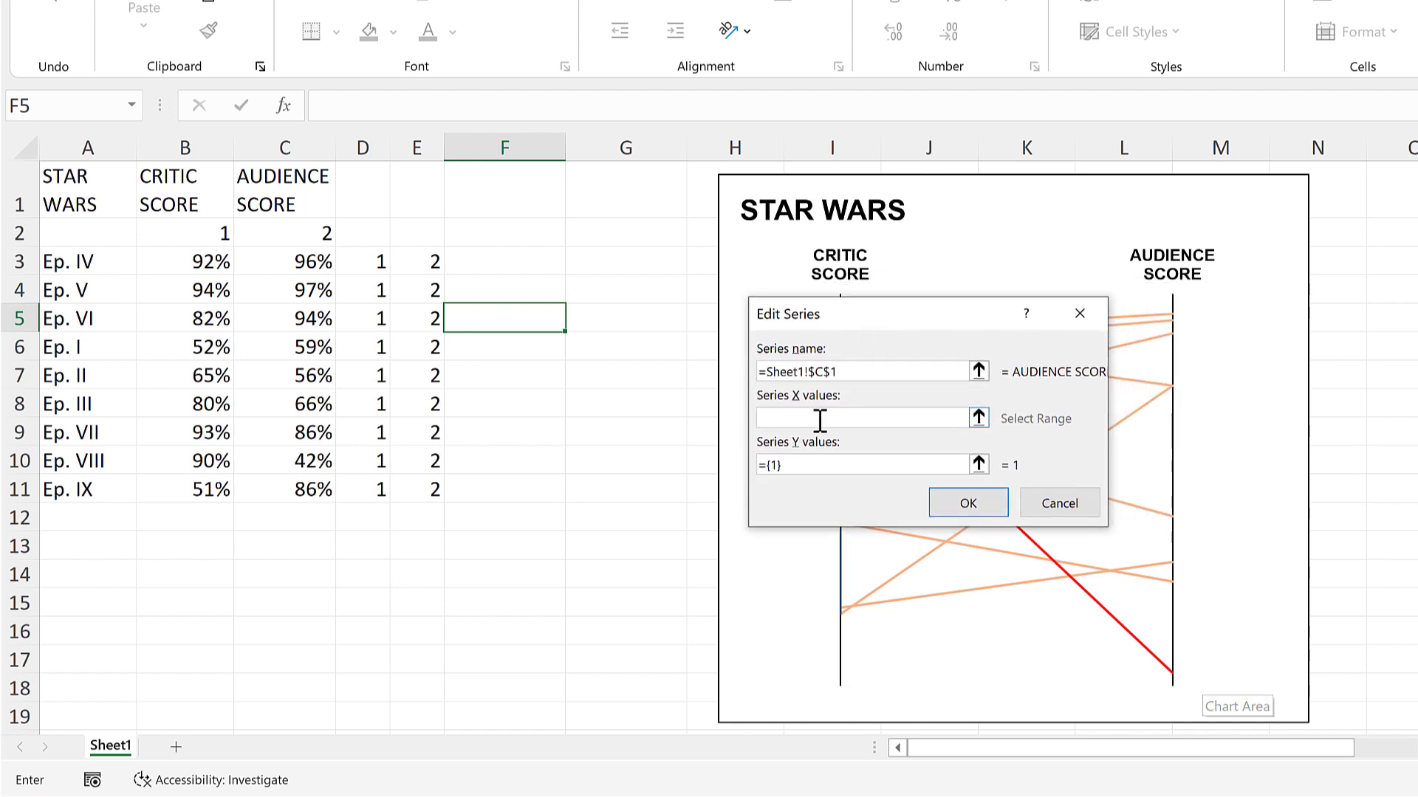
left_click_drag(421, 269, 422, 489)
left_click_drag(796, 466, 750, 463)
key("BackSpace")
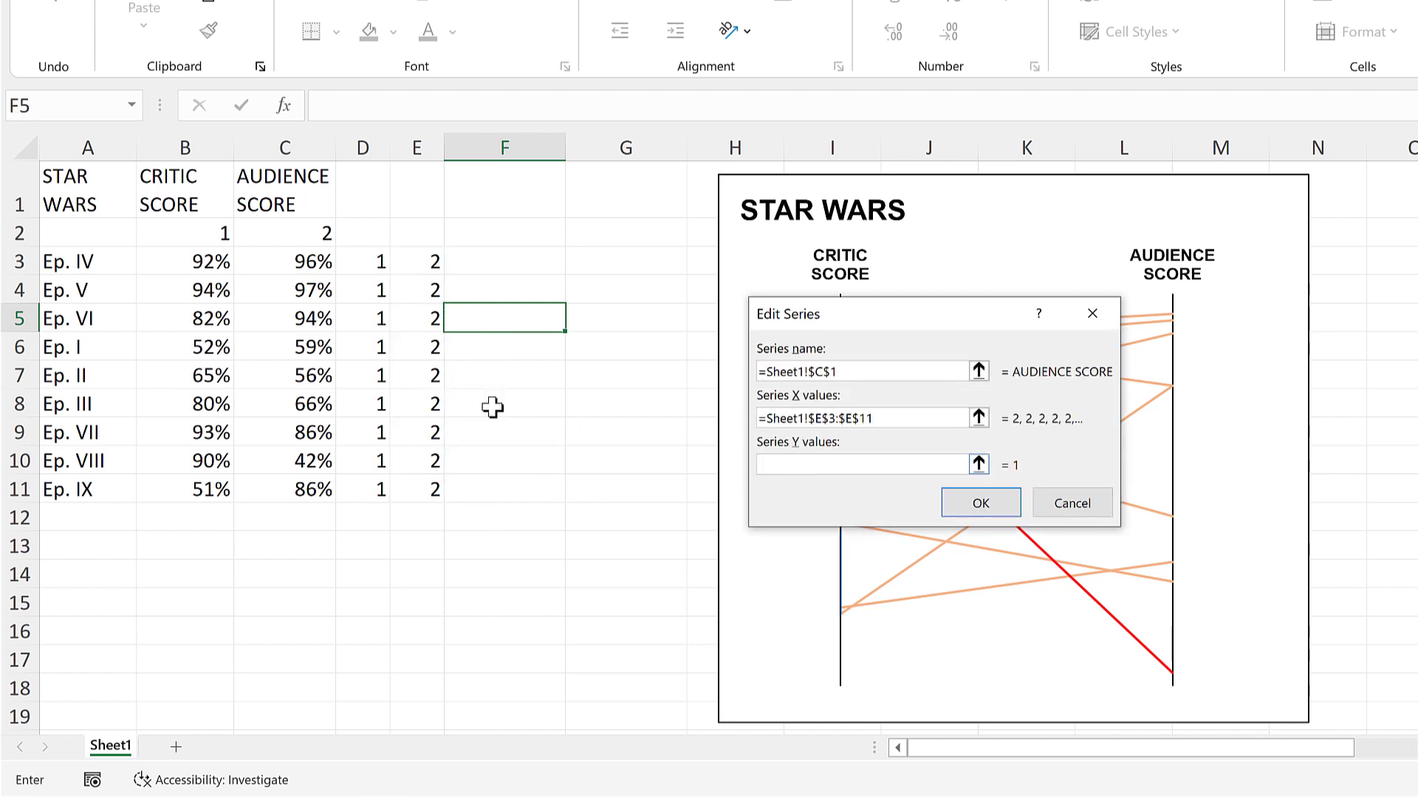
left_click_drag(299, 262, 285, 489)
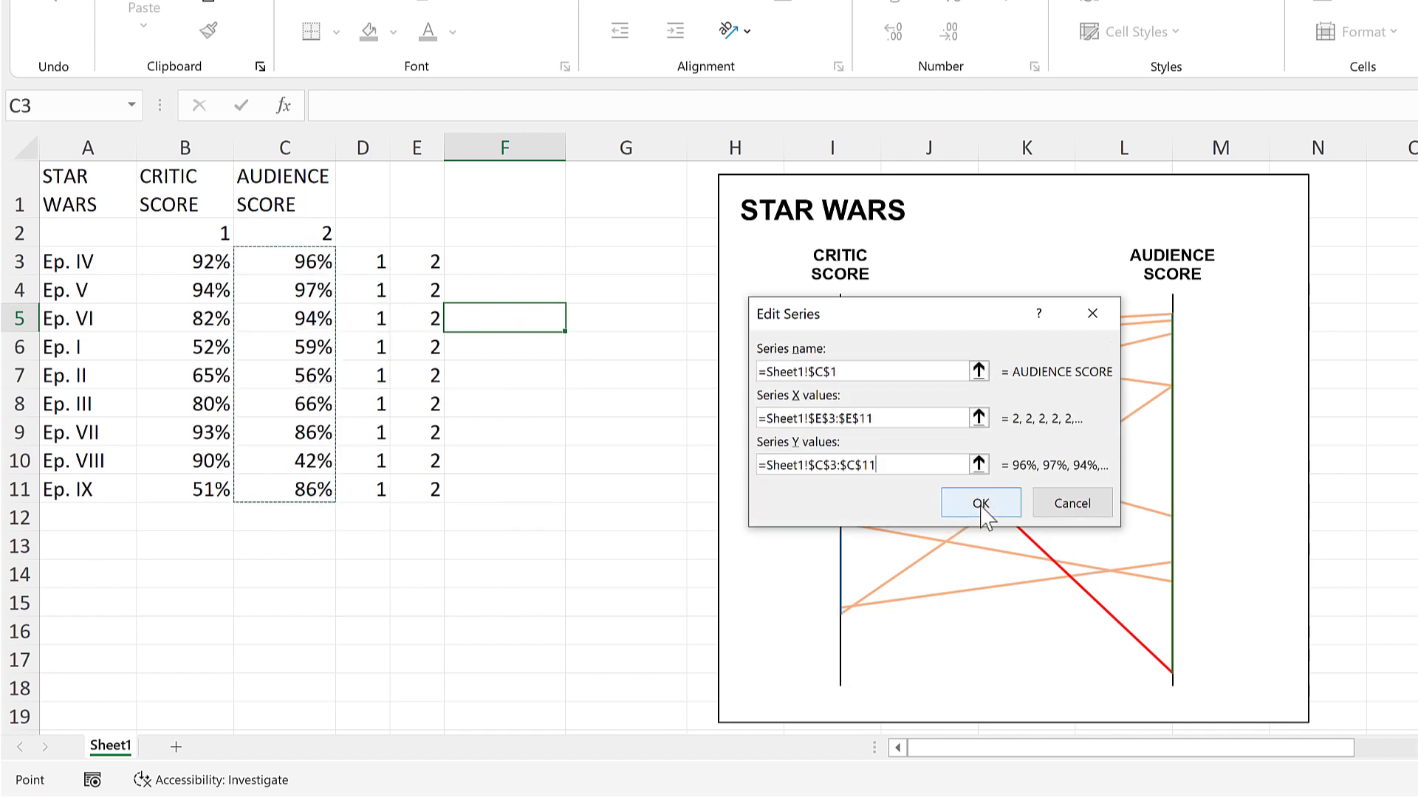
left_click(982, 506)
Step: Apply the data changes and check the critic and audience series on the chart
left_click(1238, 565)
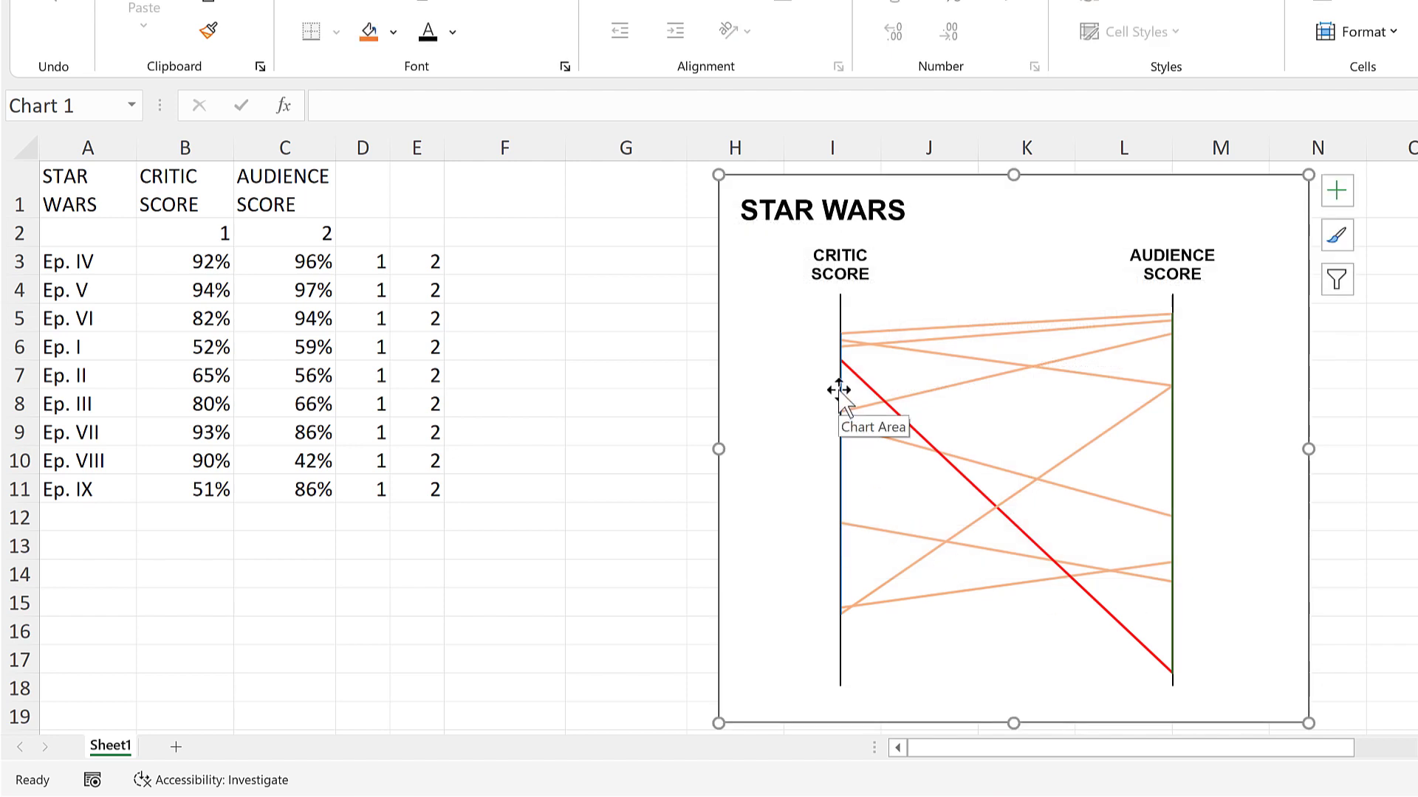
left_click(840, 385)
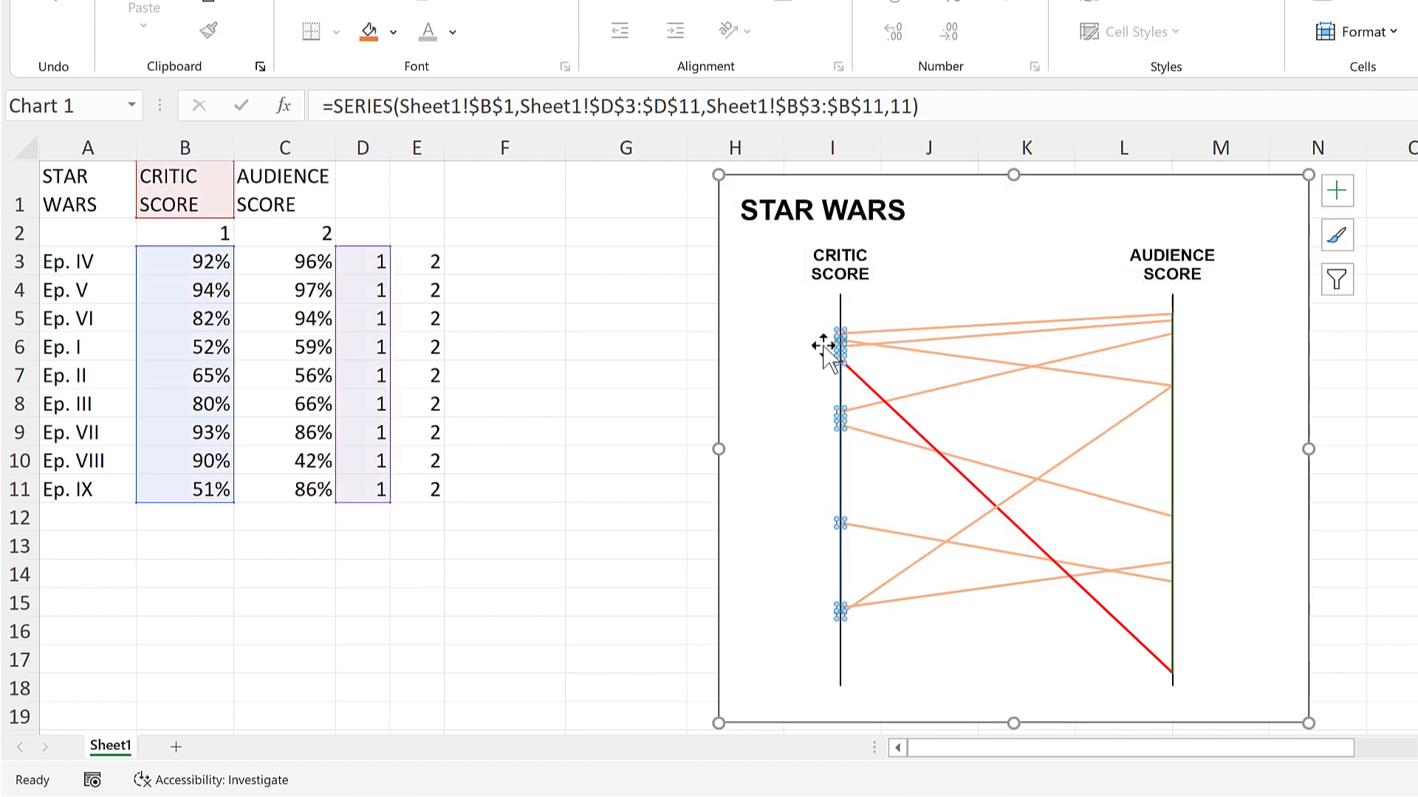
left_click(1174, 464)
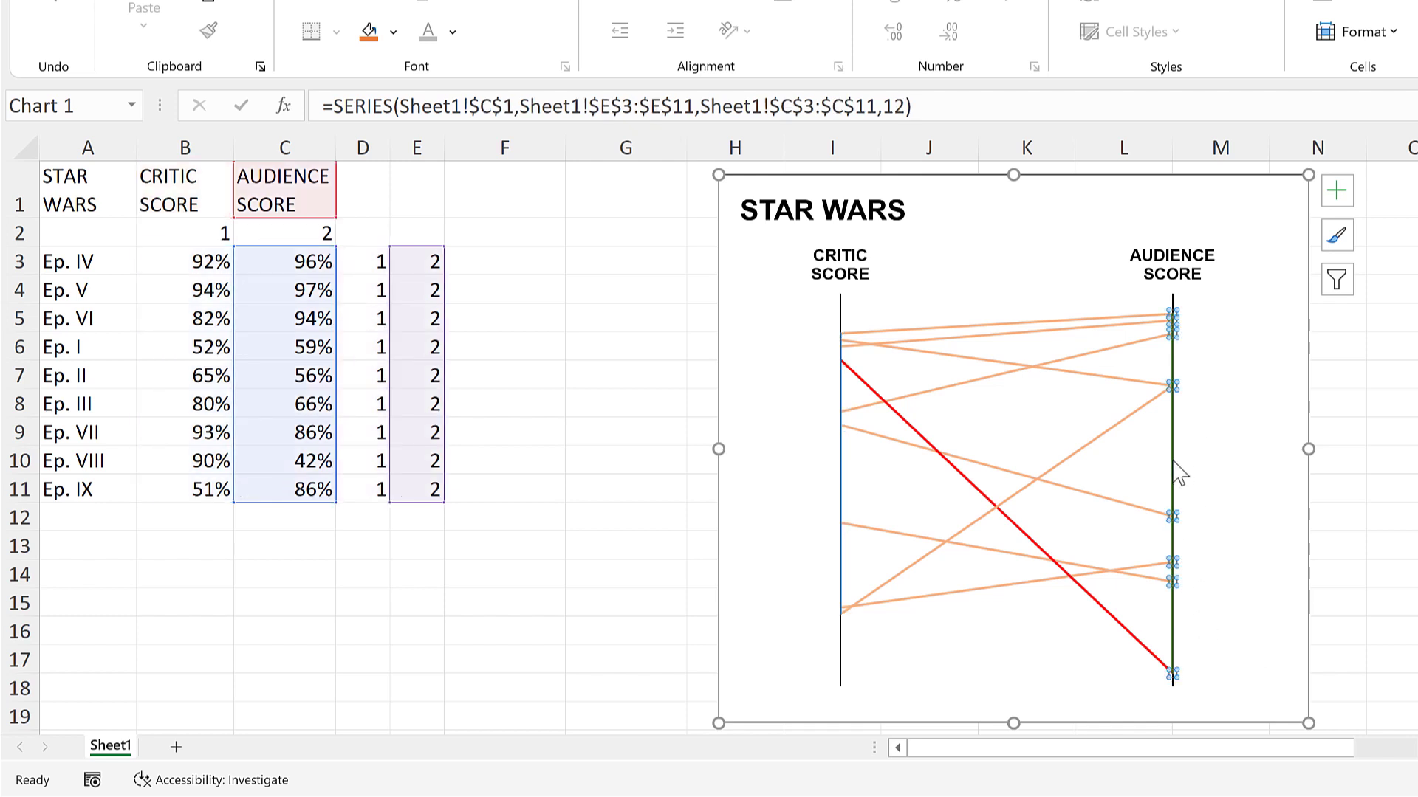
left_click(623, 263)
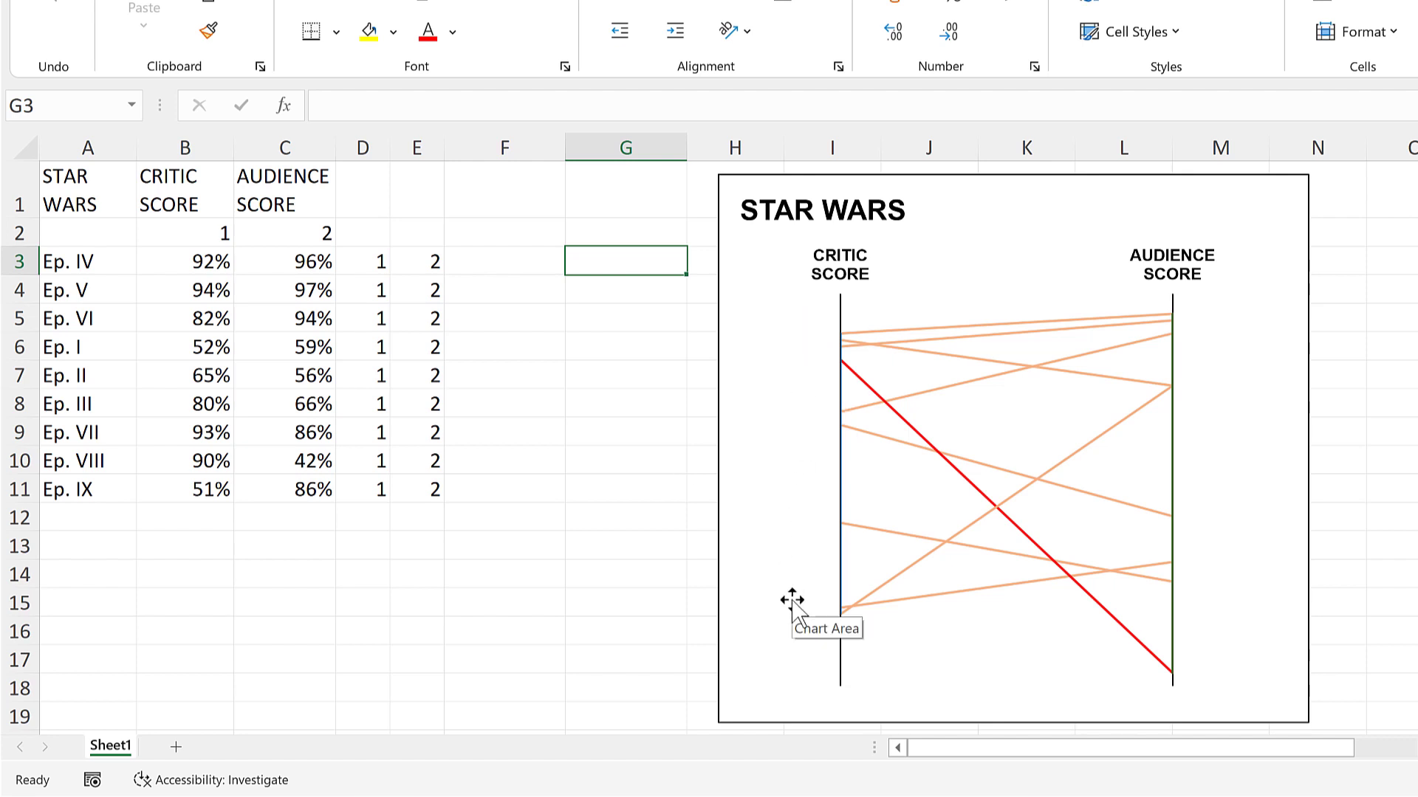
left_click(496, 265)
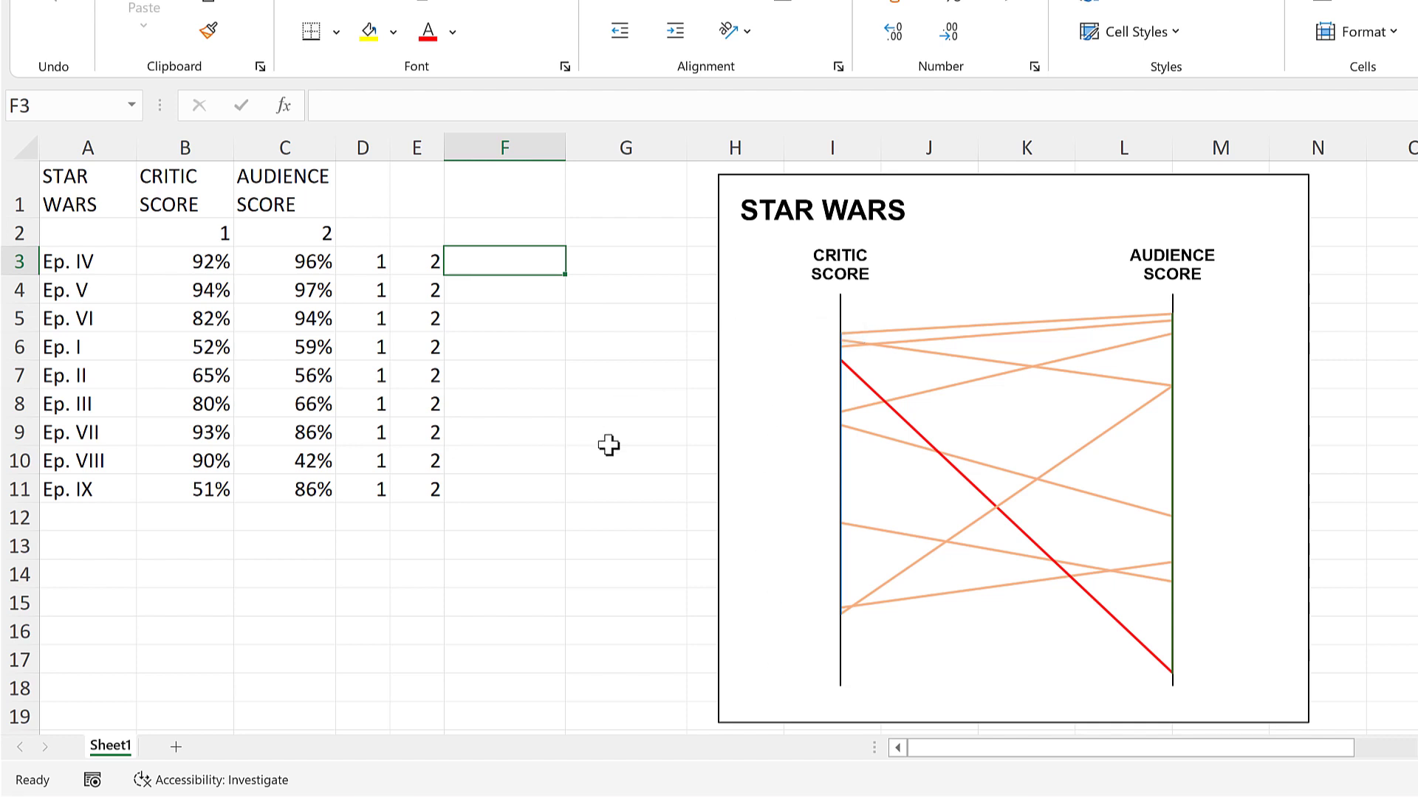
Step: Enter 'Ep. IV 92%' in F3, Flash Fill column F, and clear the stray text in F1
type("Ep. IV 92%")
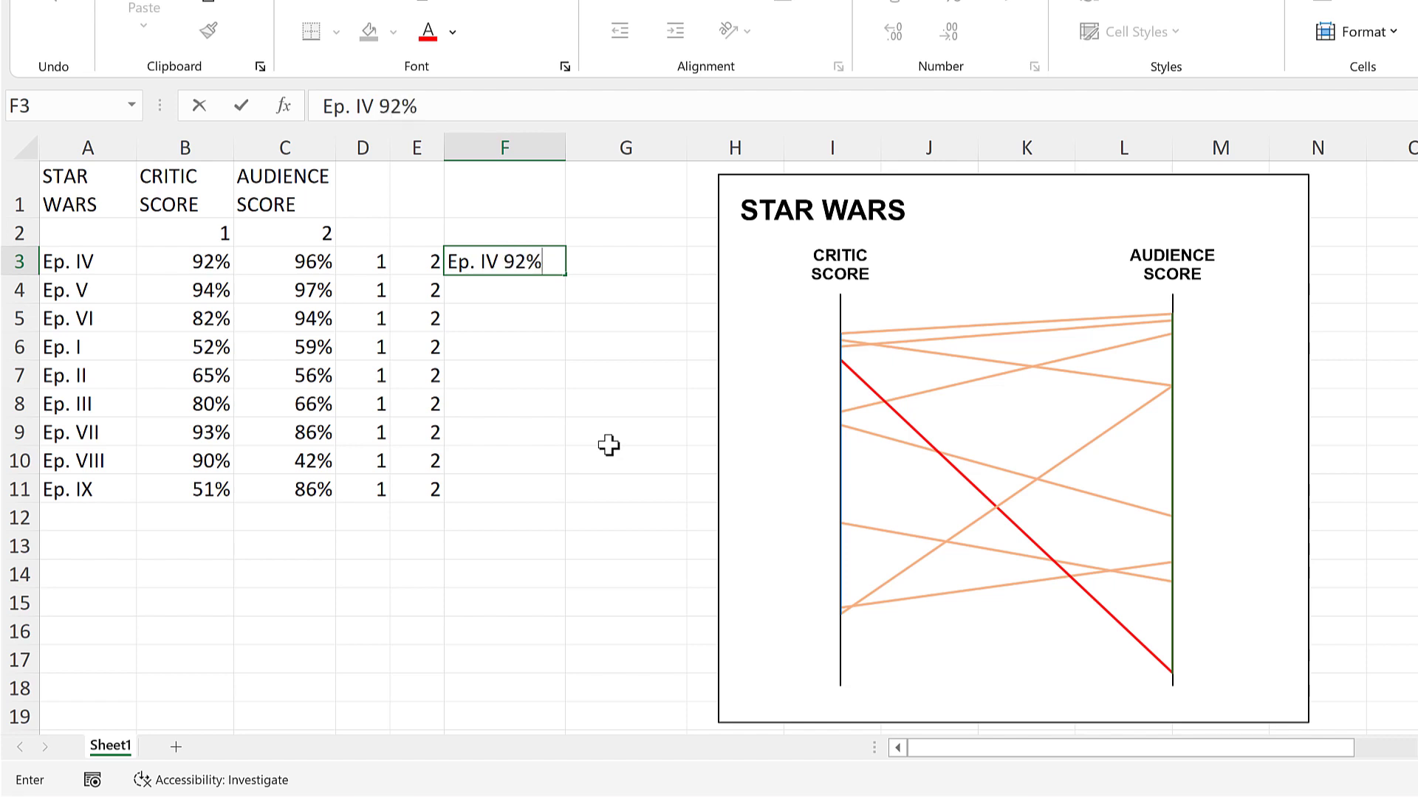
key("Return")
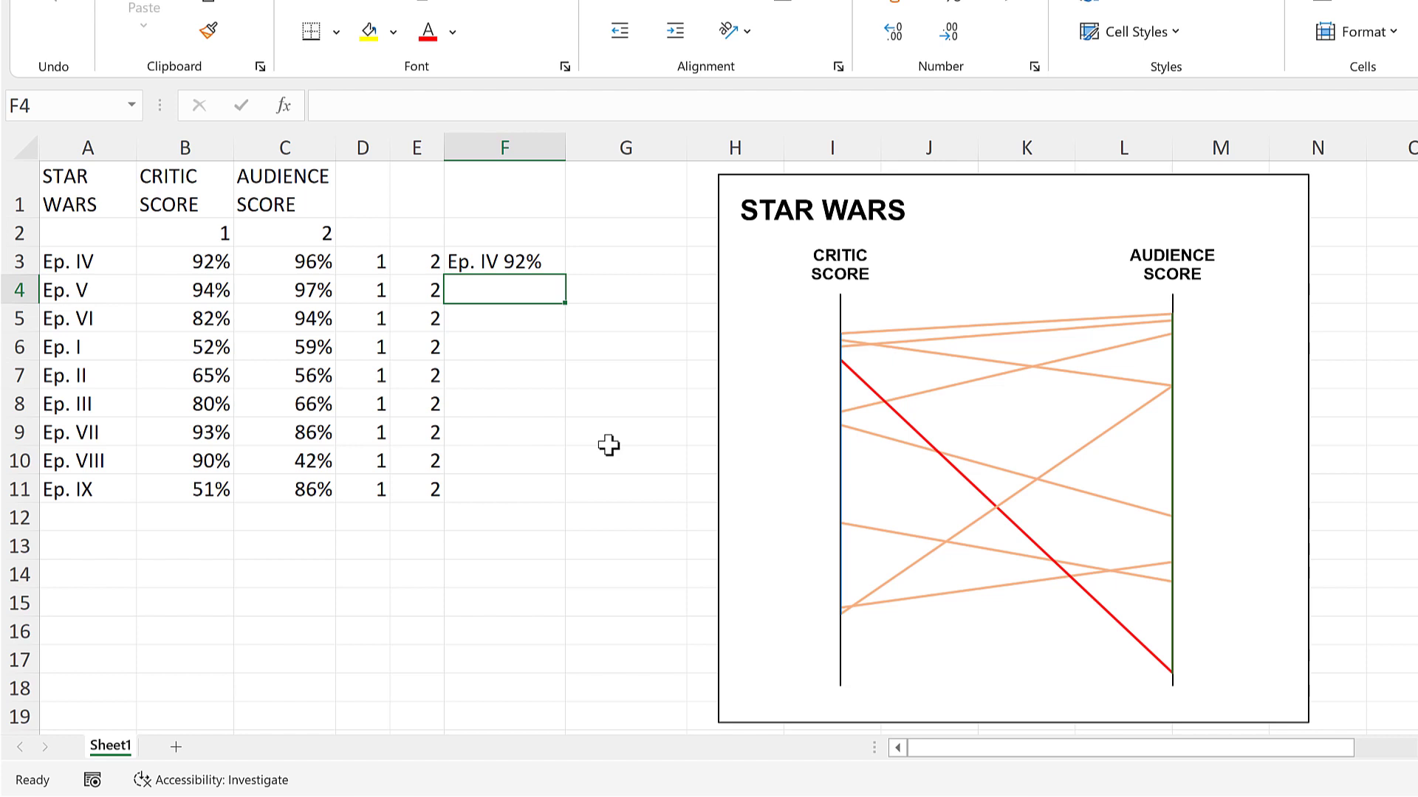
key("ctrl+e")
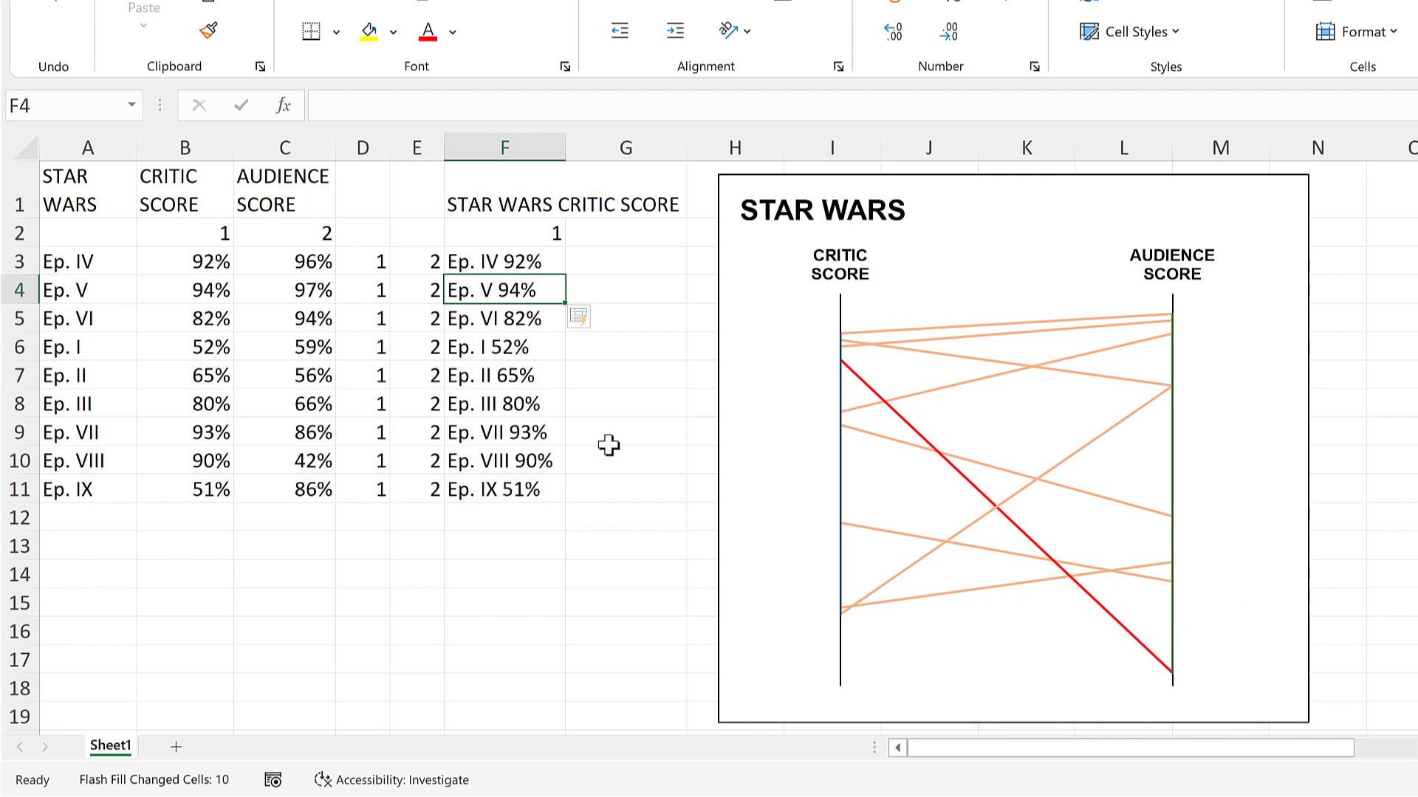
key("Down")
key("Down")
key("Down")
key("Down")
key("Down")
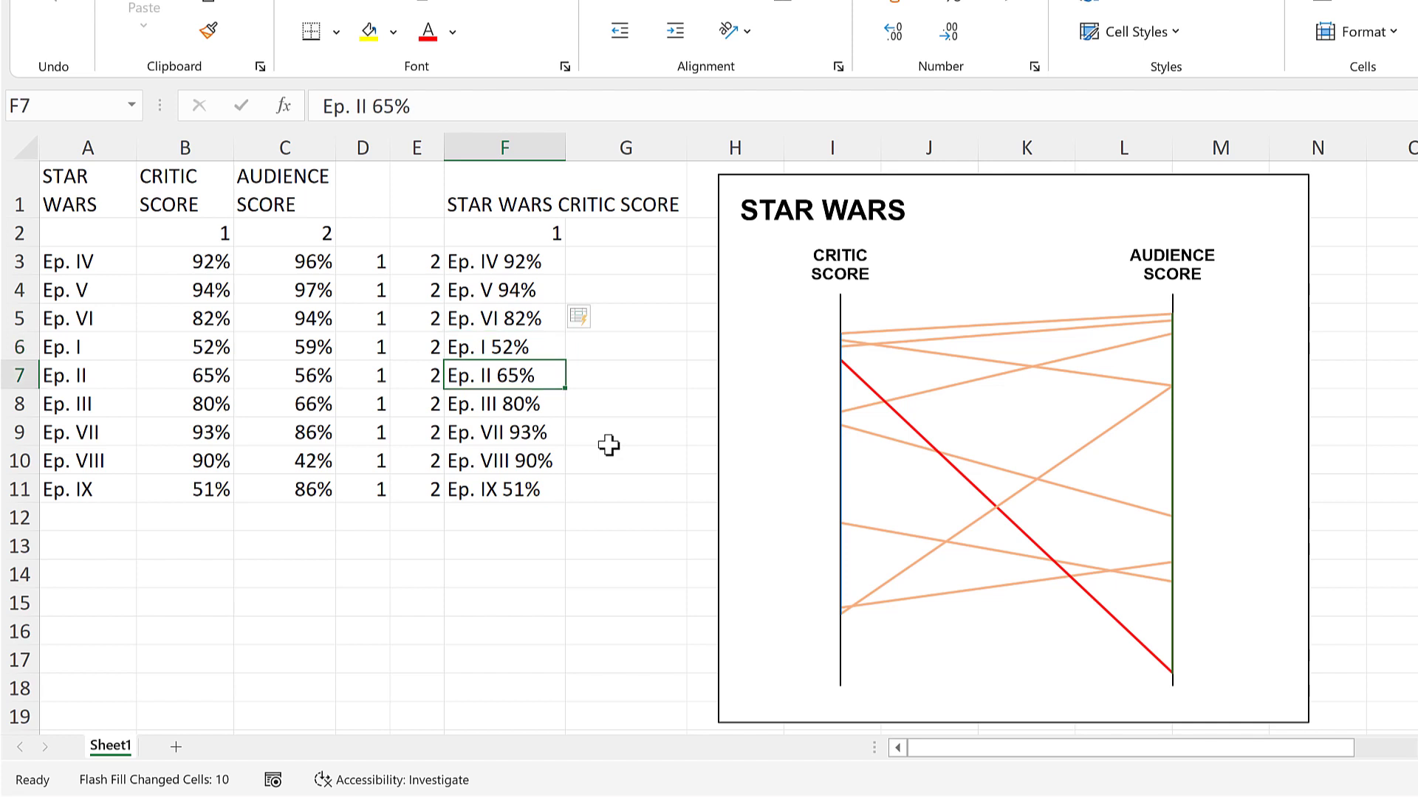
key("Down")
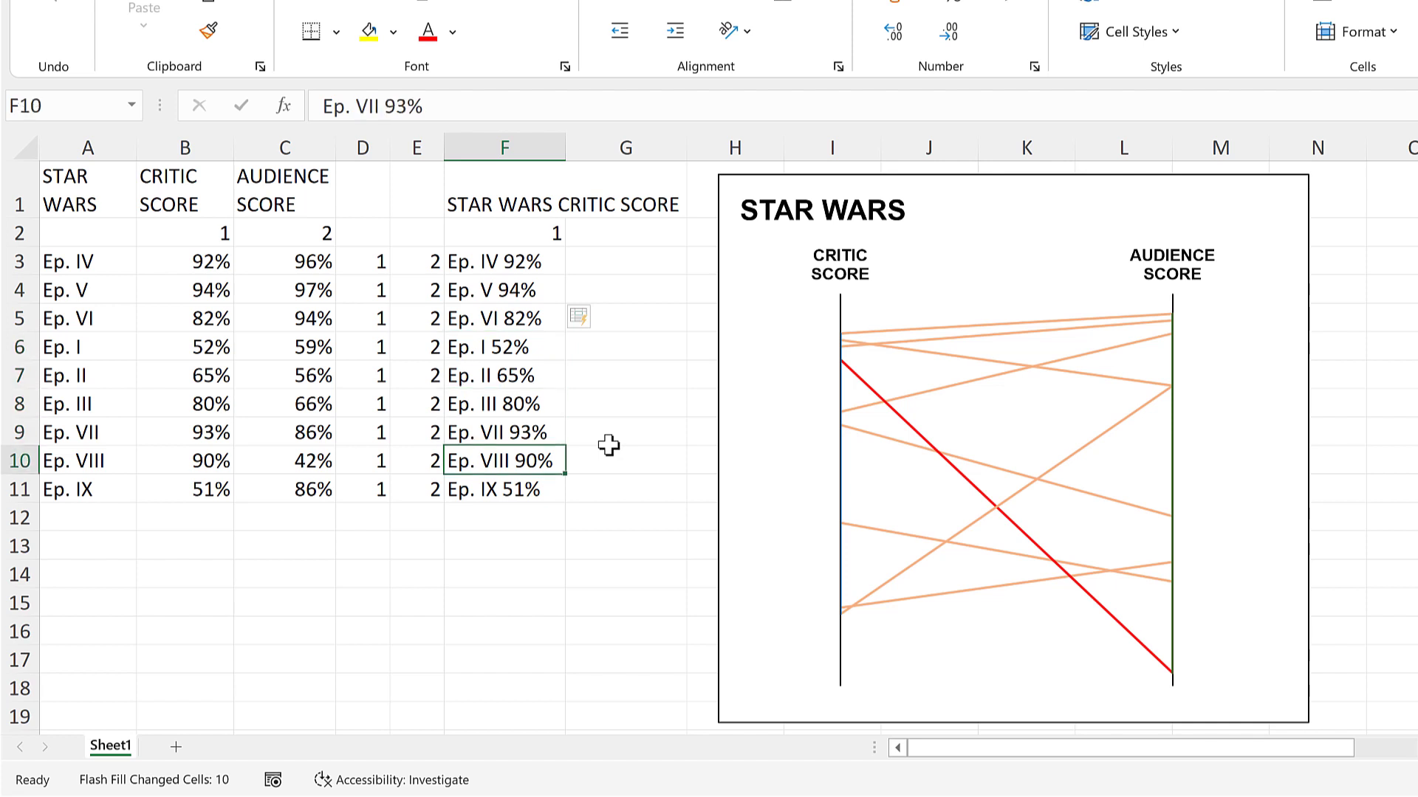
key("Down")
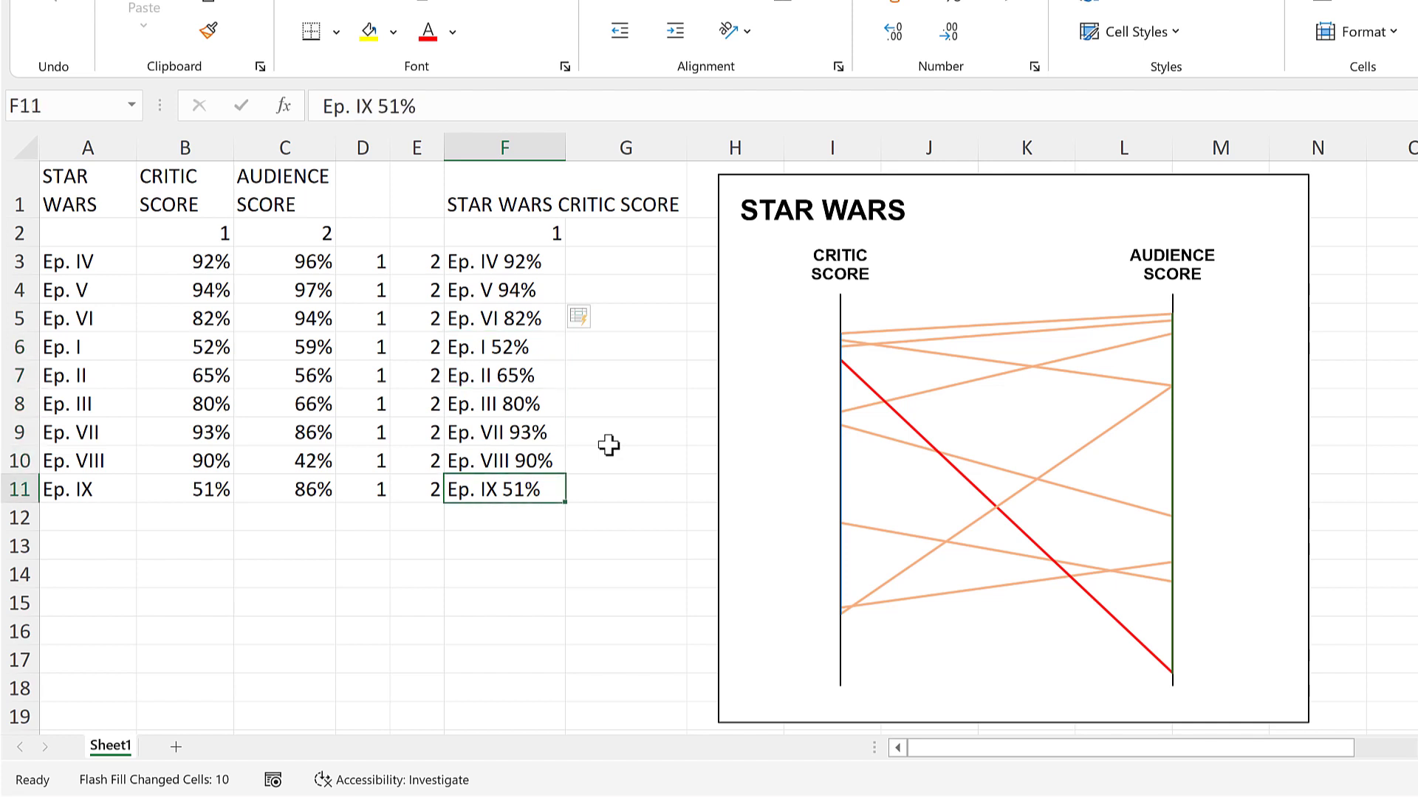
left_click(500, 166)
key("Delete")
Step: Enter '96% Ep. IV' in G3 and Flash Fill column G down to '86% Ep. IX'
left_click(610, 257)
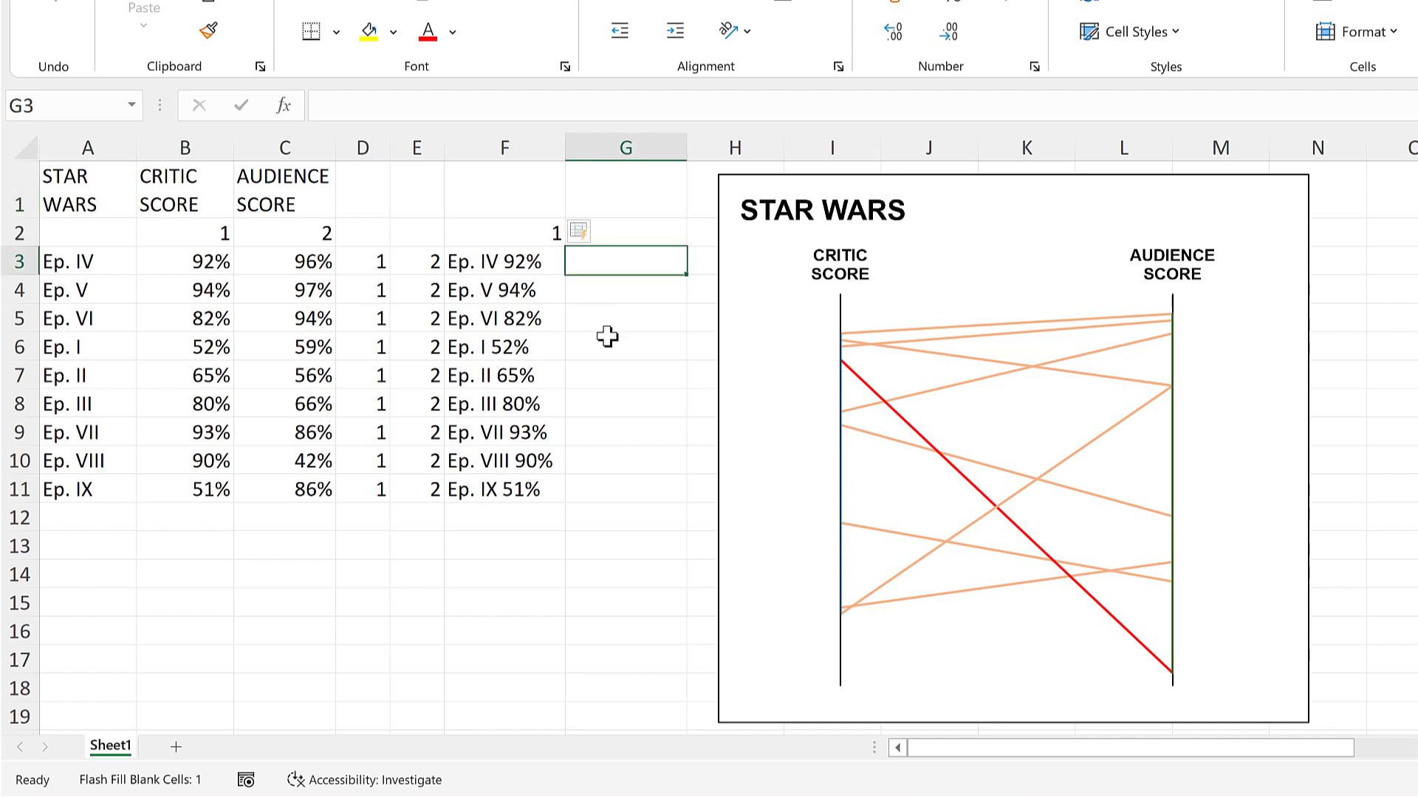
type("96% Ep.")
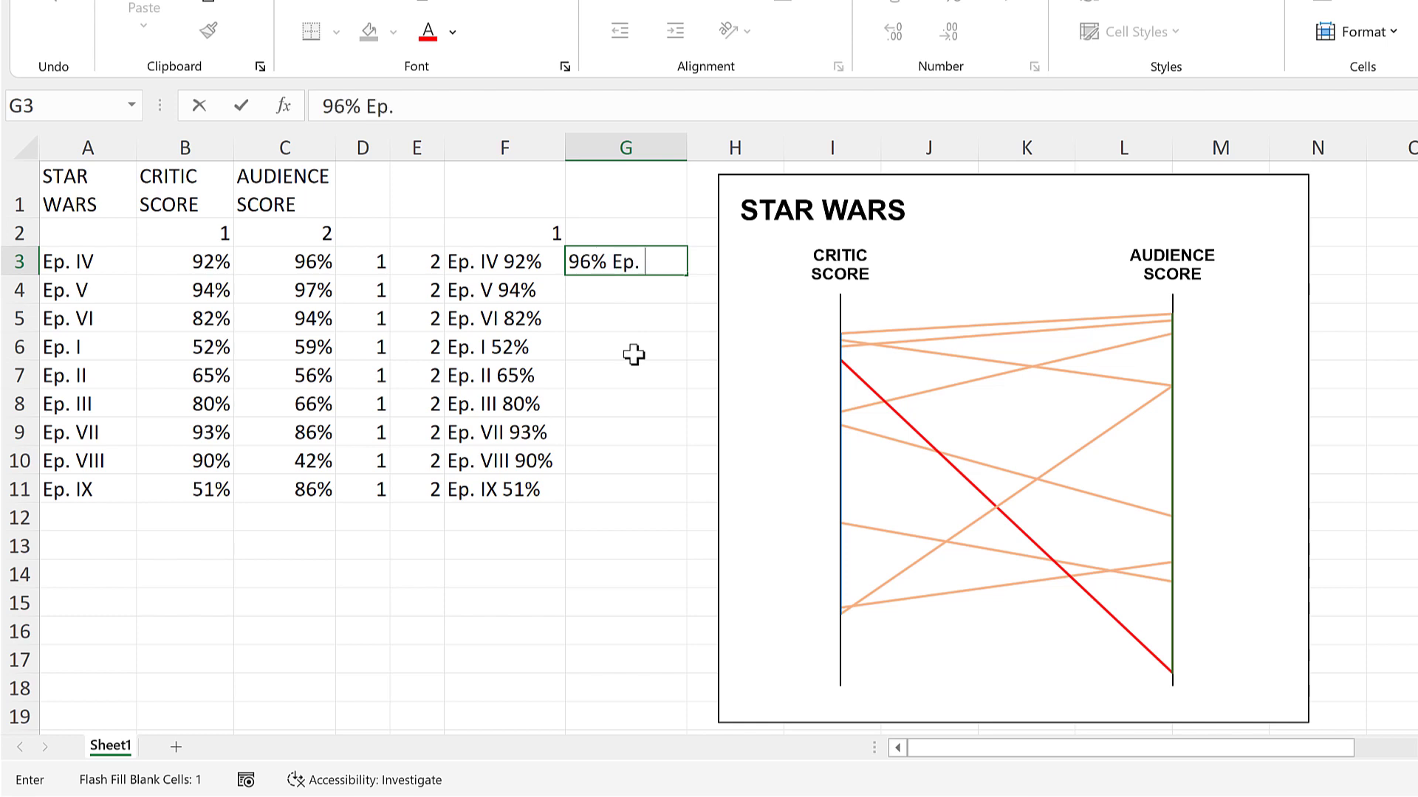
type(" IV")
key("Return")
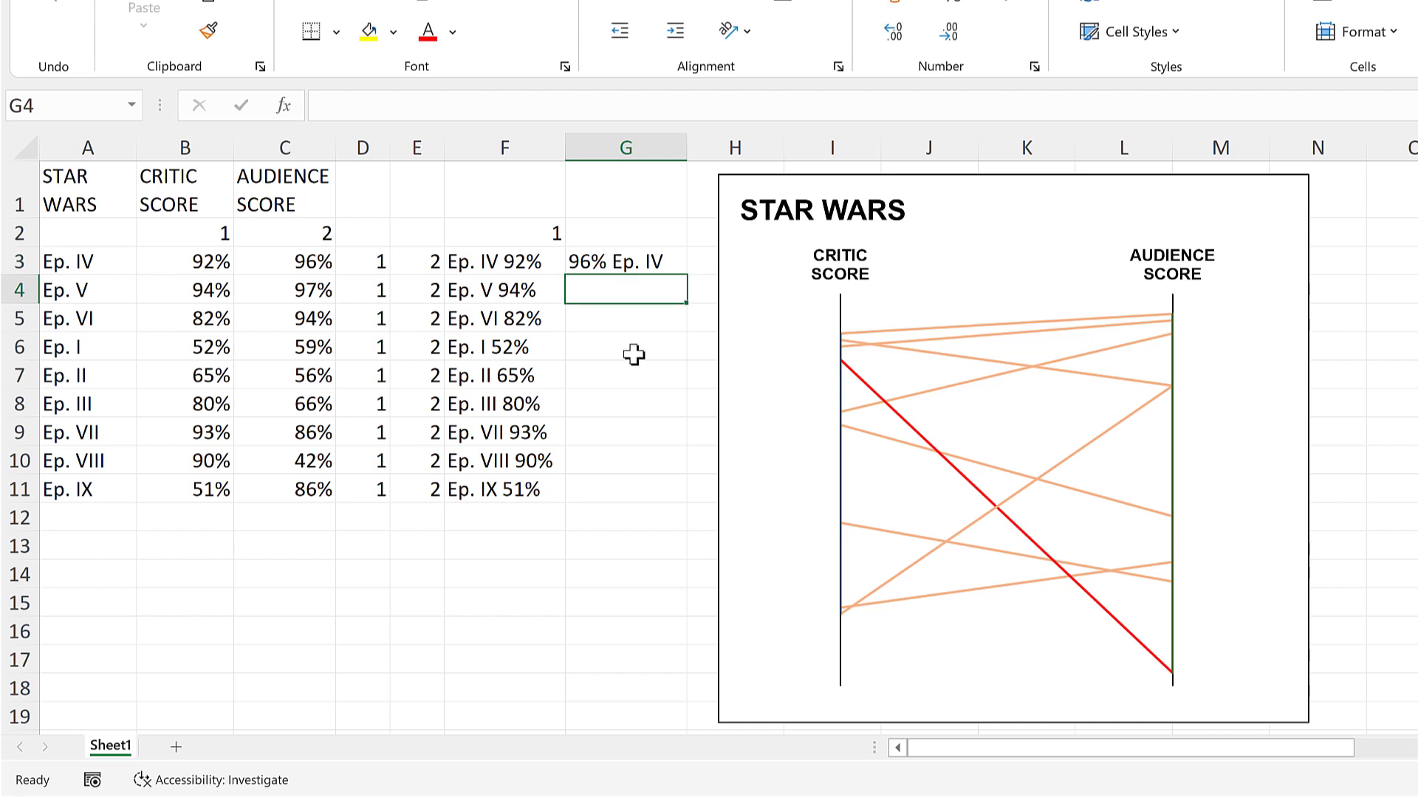
key("ctrl+e")
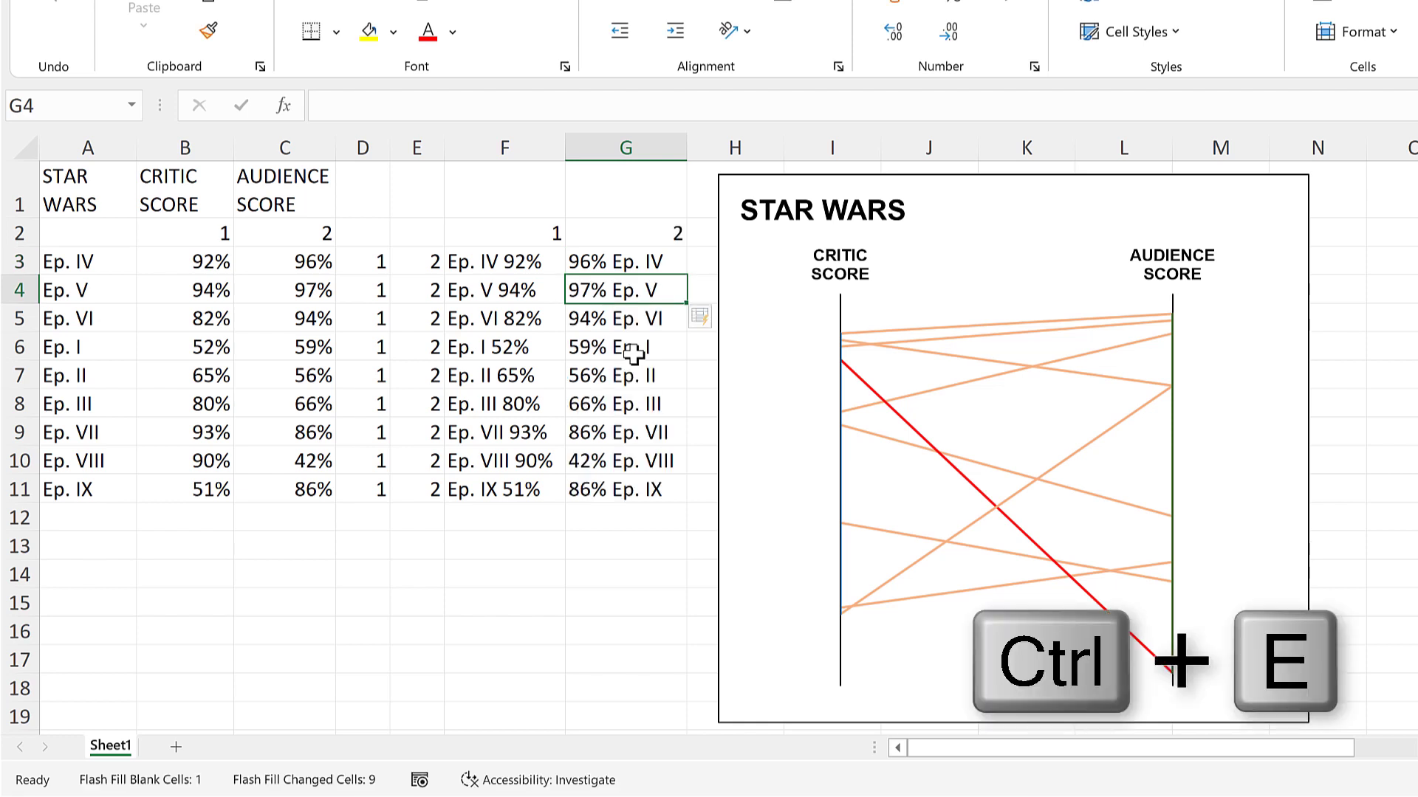
key("Down")
key("Down")
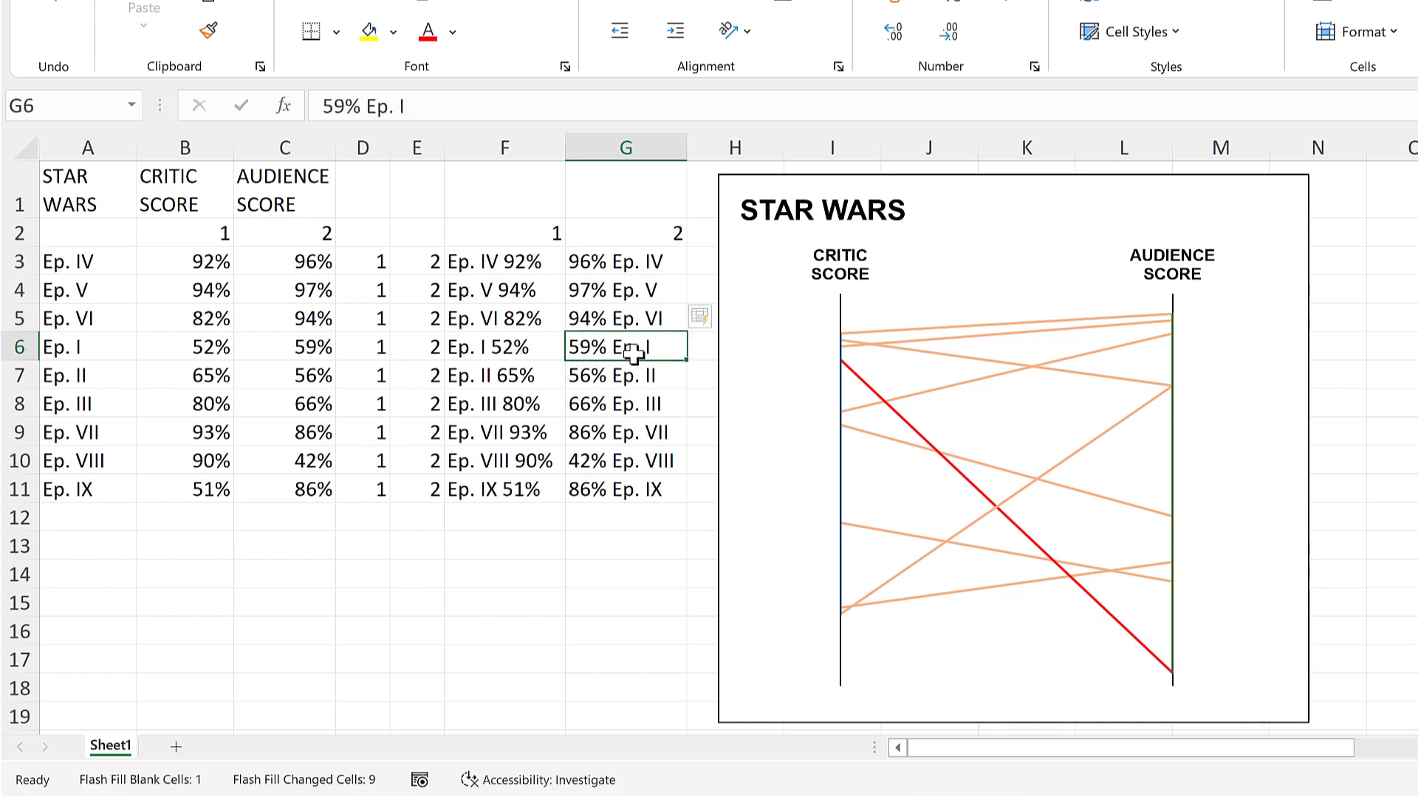
key("Down")
key("Down")
key("Down")
key("Down")
key("Down")
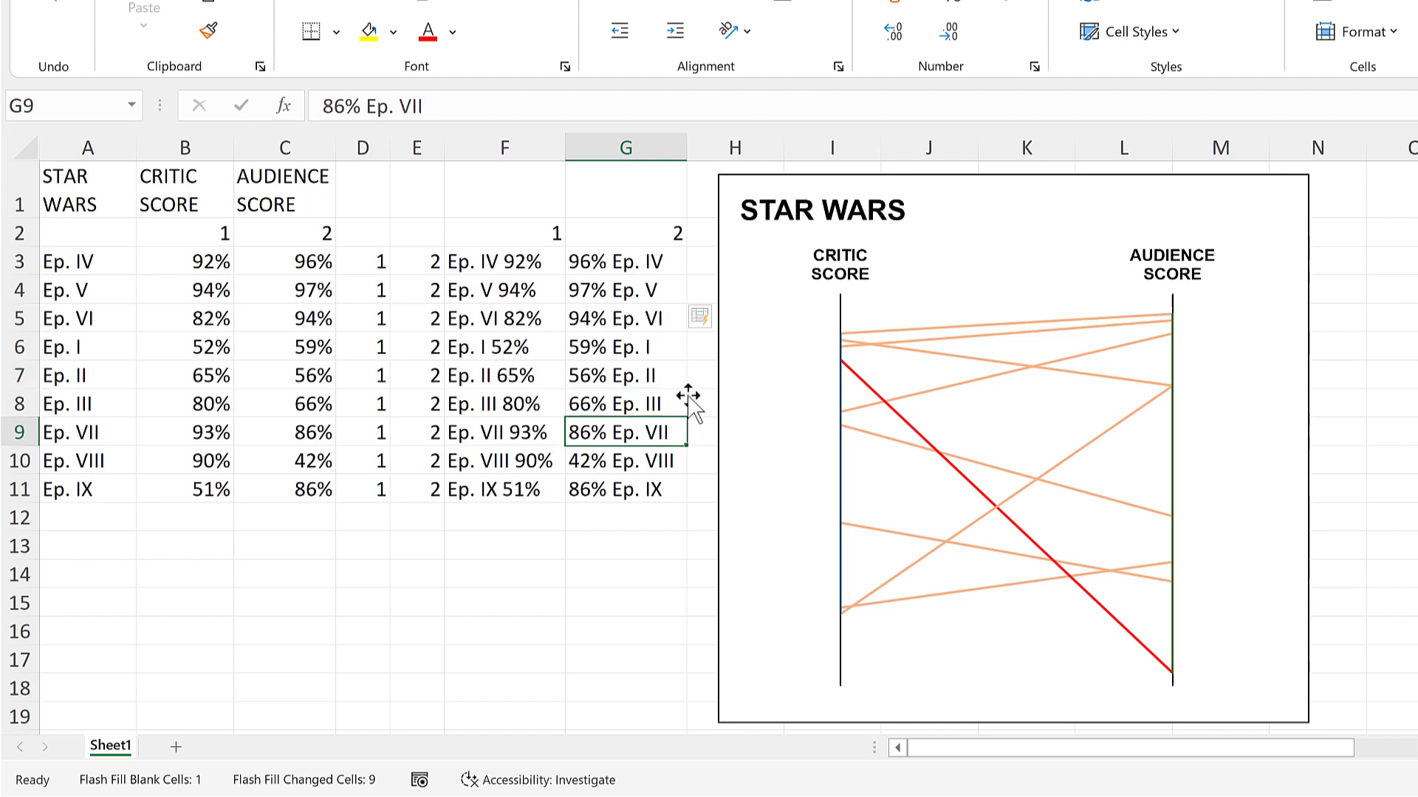
left_click(650, 533)
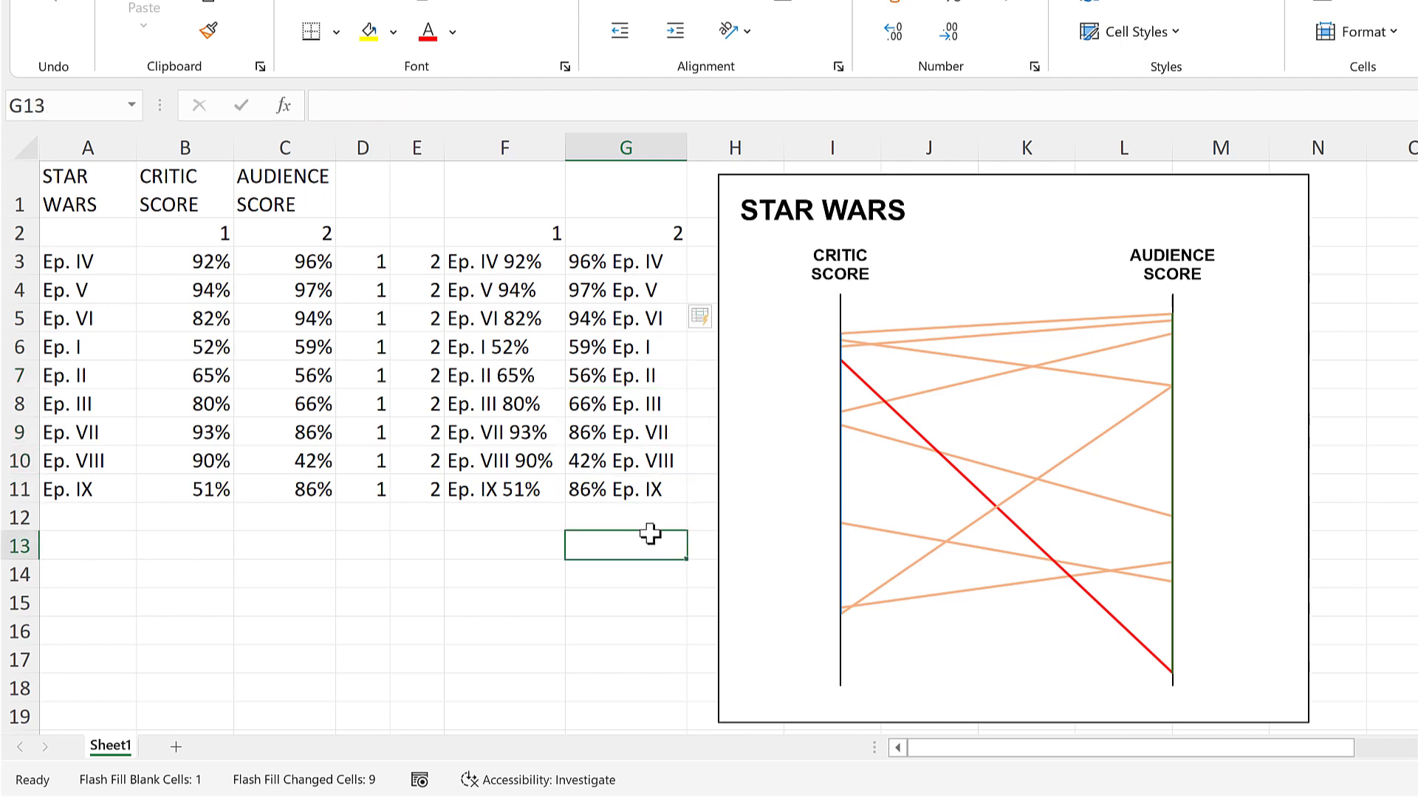
Step: Add critic-score data labels that show text from F3:F11 instead of Y values
double_click(839, 347)
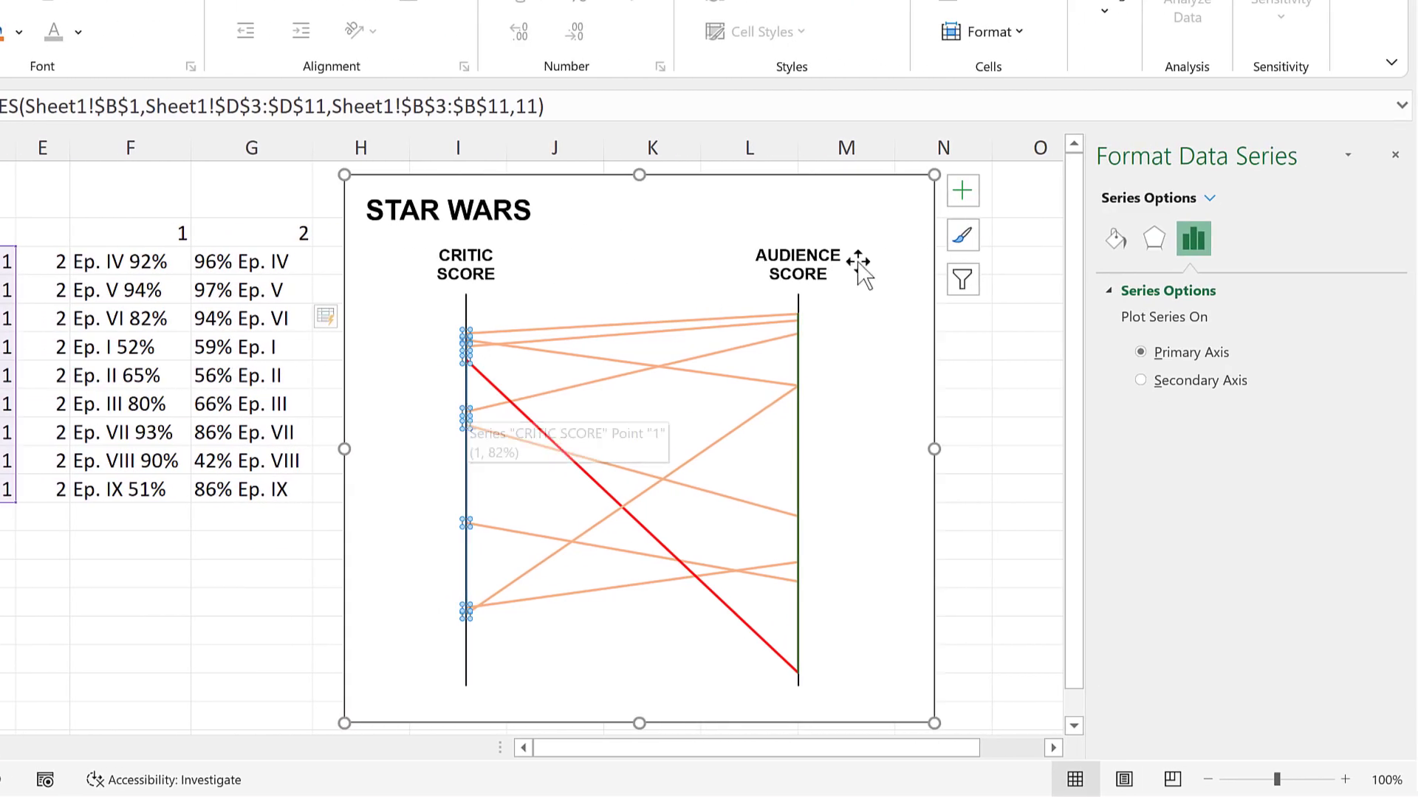
left_click(962, 192)
left_click(1004, 325)
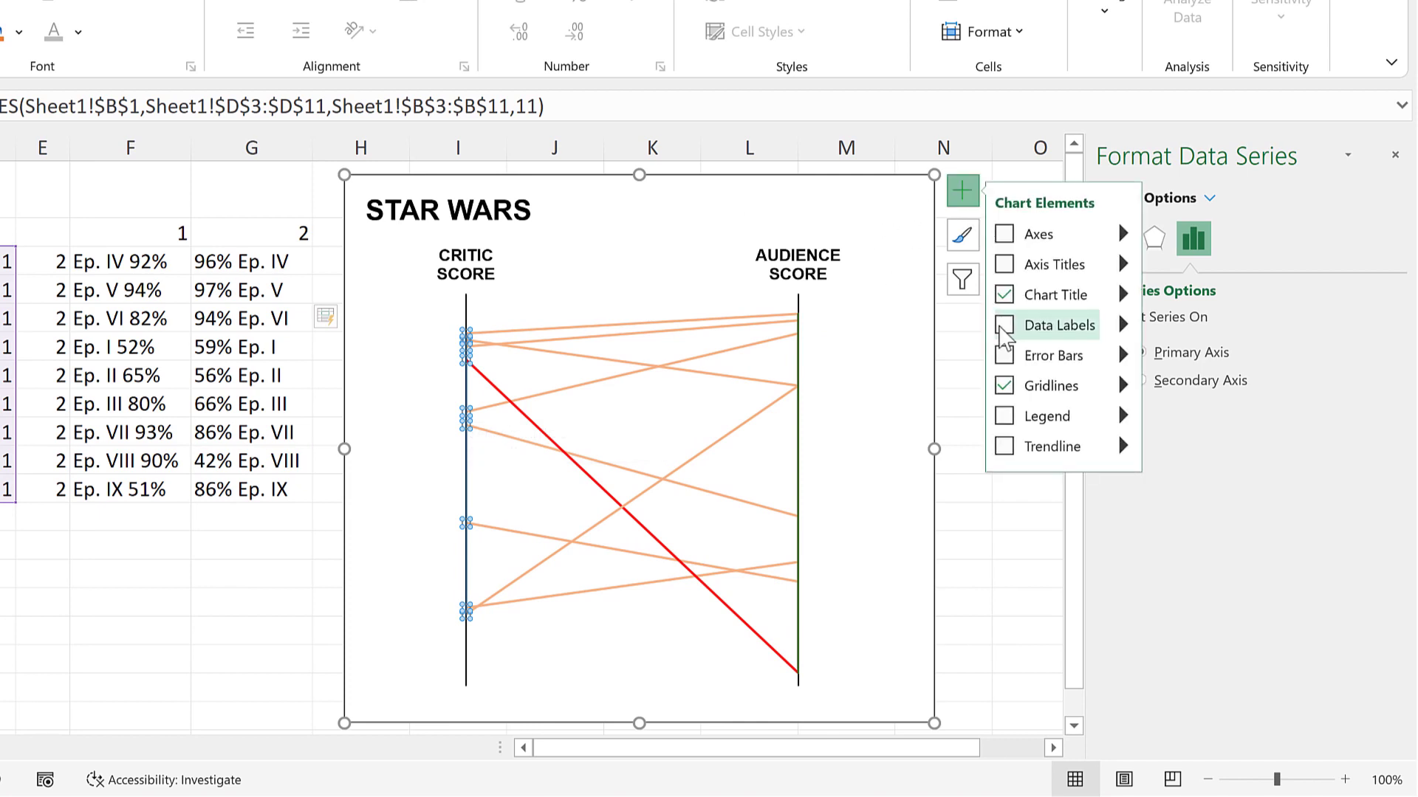
left_click(465, 325)
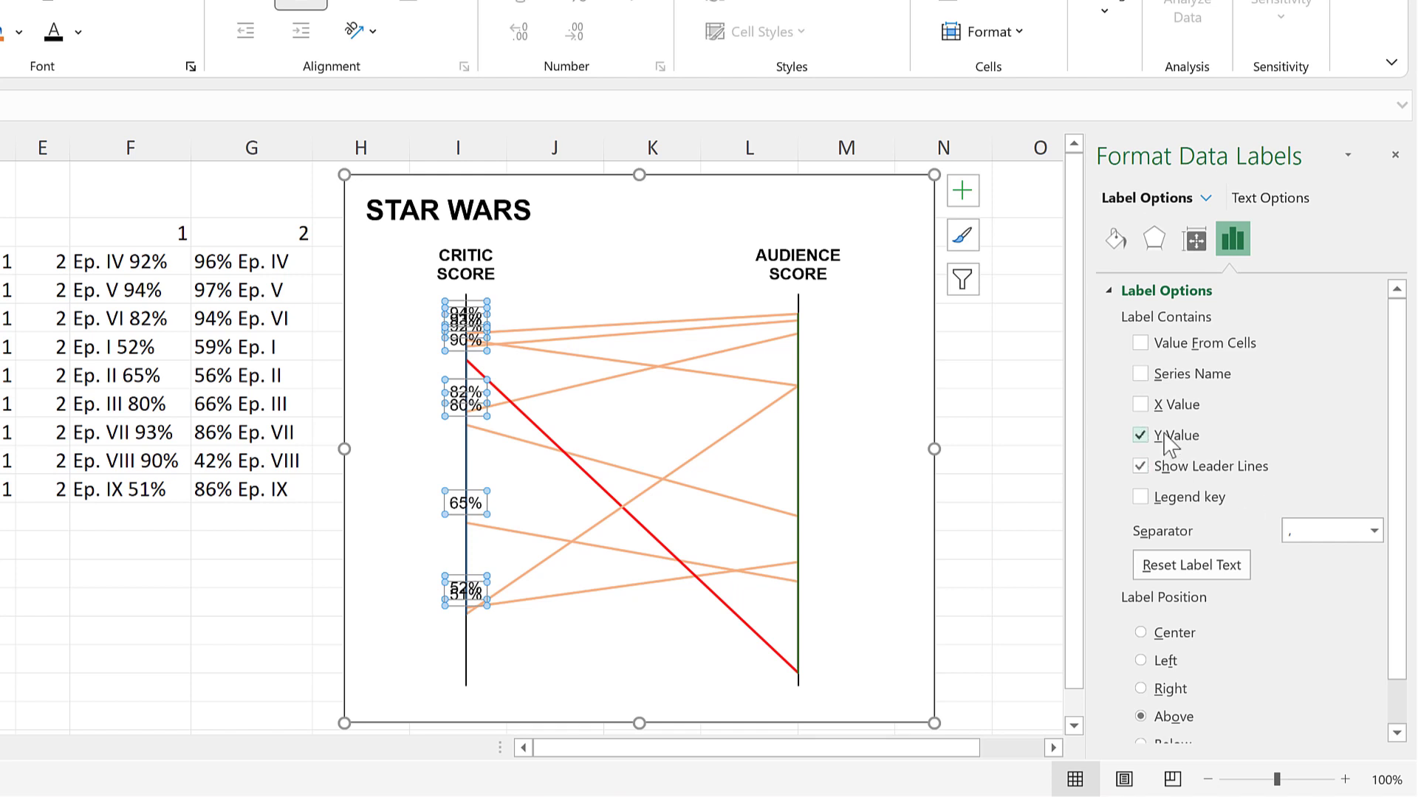
left_click(1142, 436)
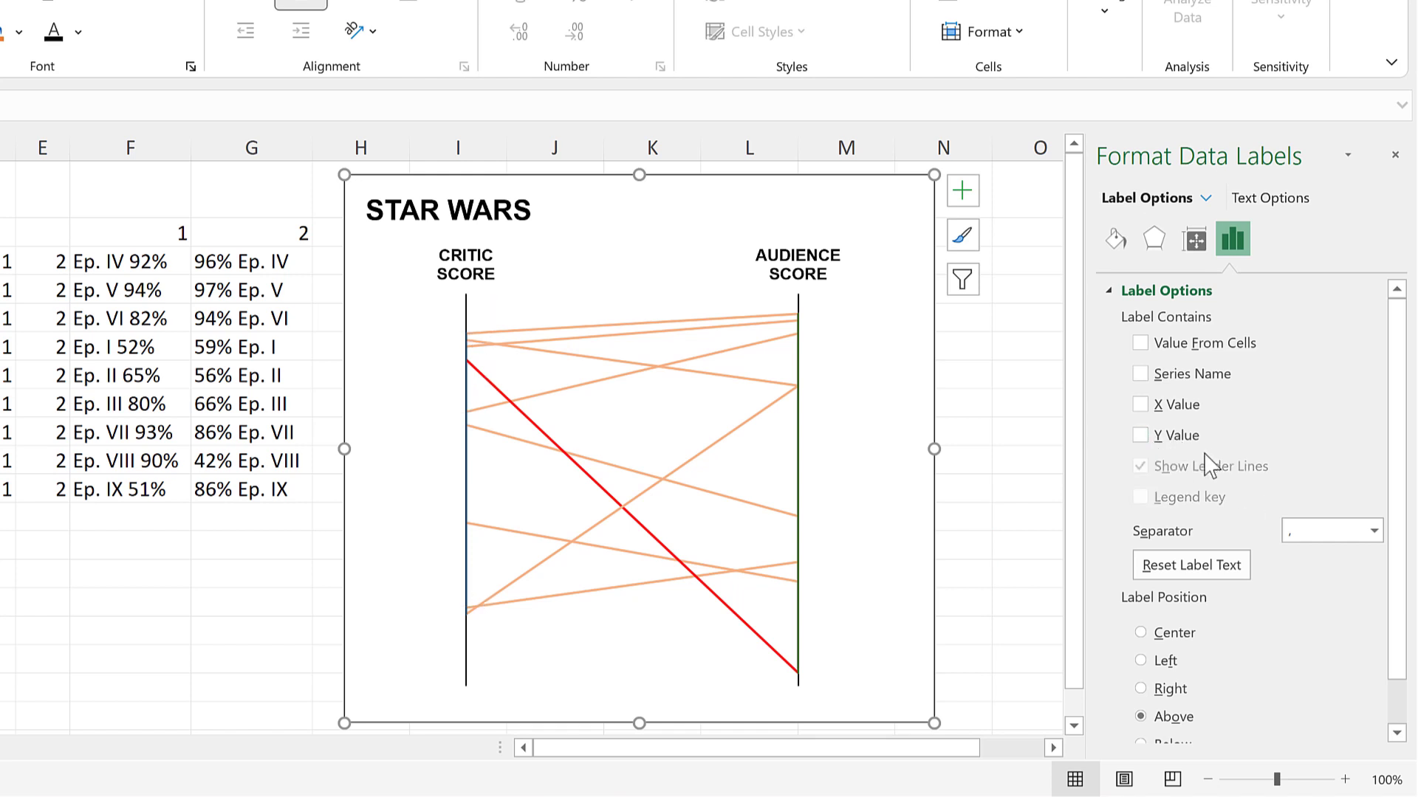
left_click(1141, 343)
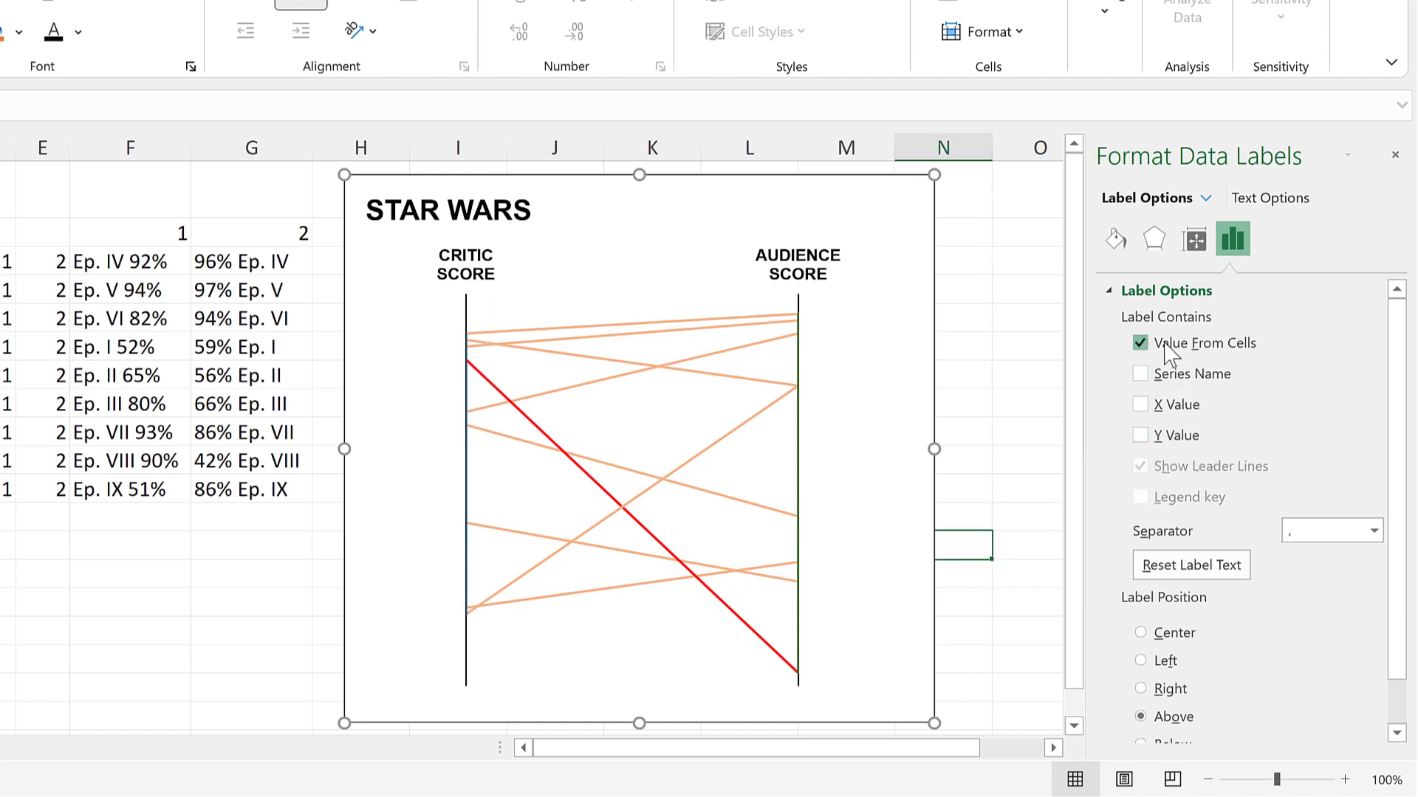
left_click(127, 261)
left_click_drag(118, 462, 116, 490)
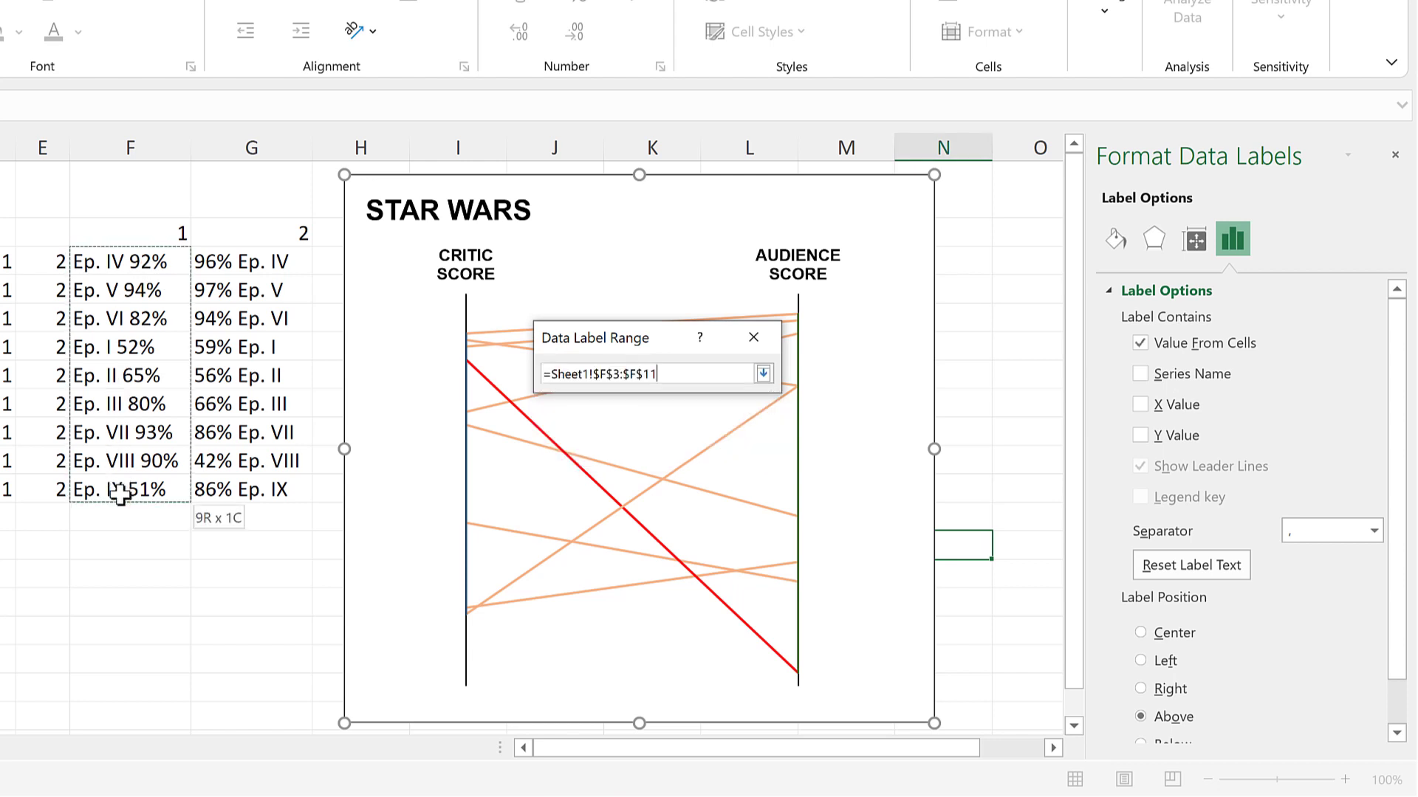
left_click(607, 449)
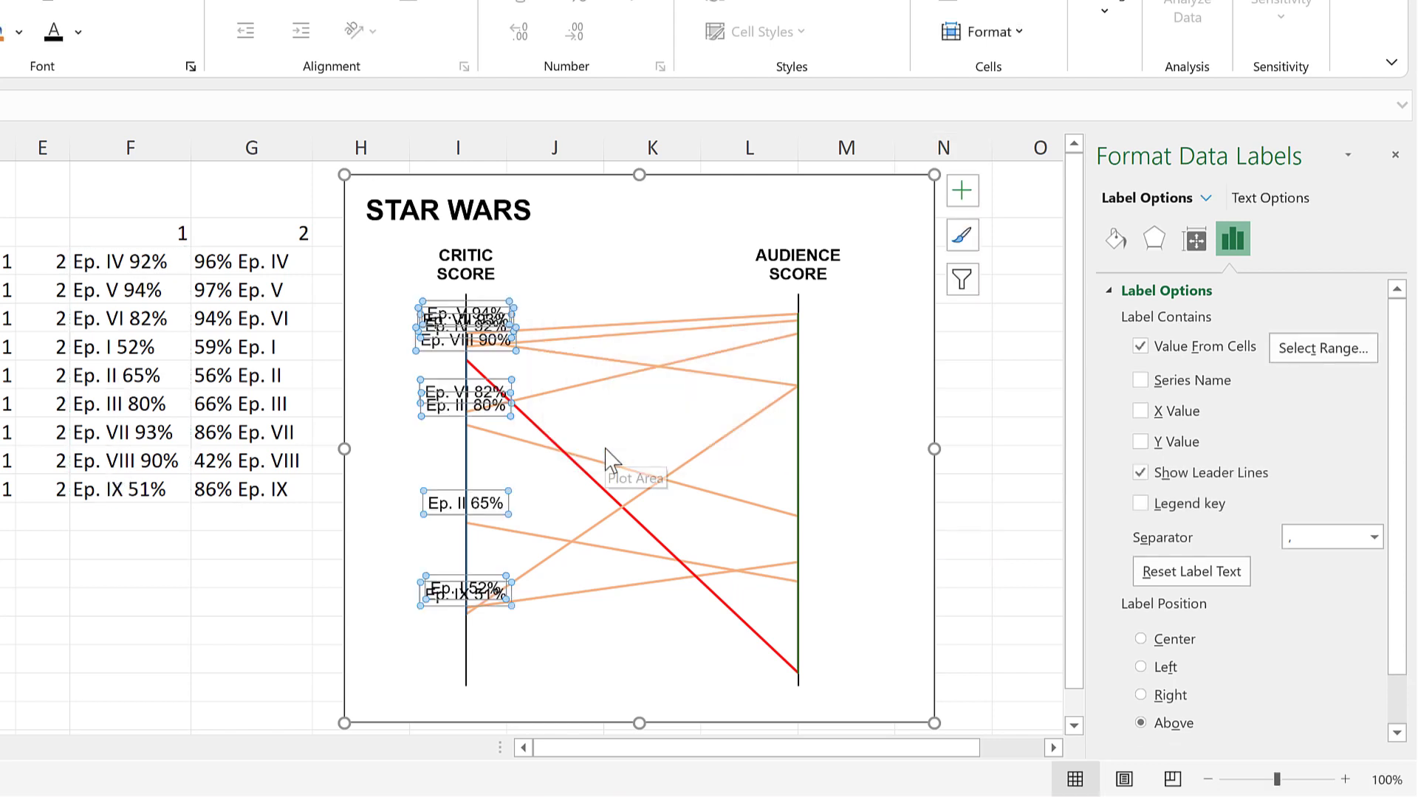
scroll(1194, 631, "down", 1)
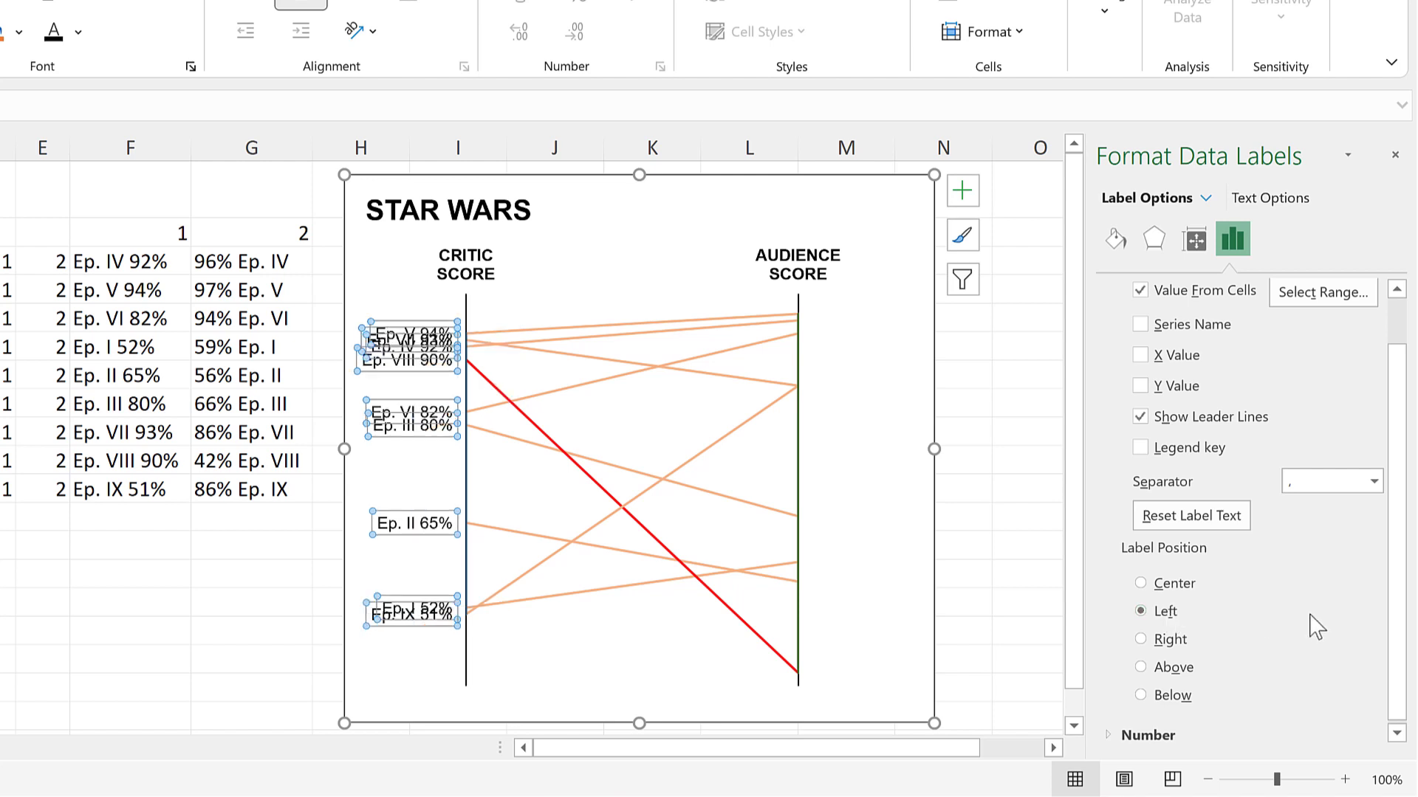
Step: Color the critic-score label text orange
left_click(1265, 201)
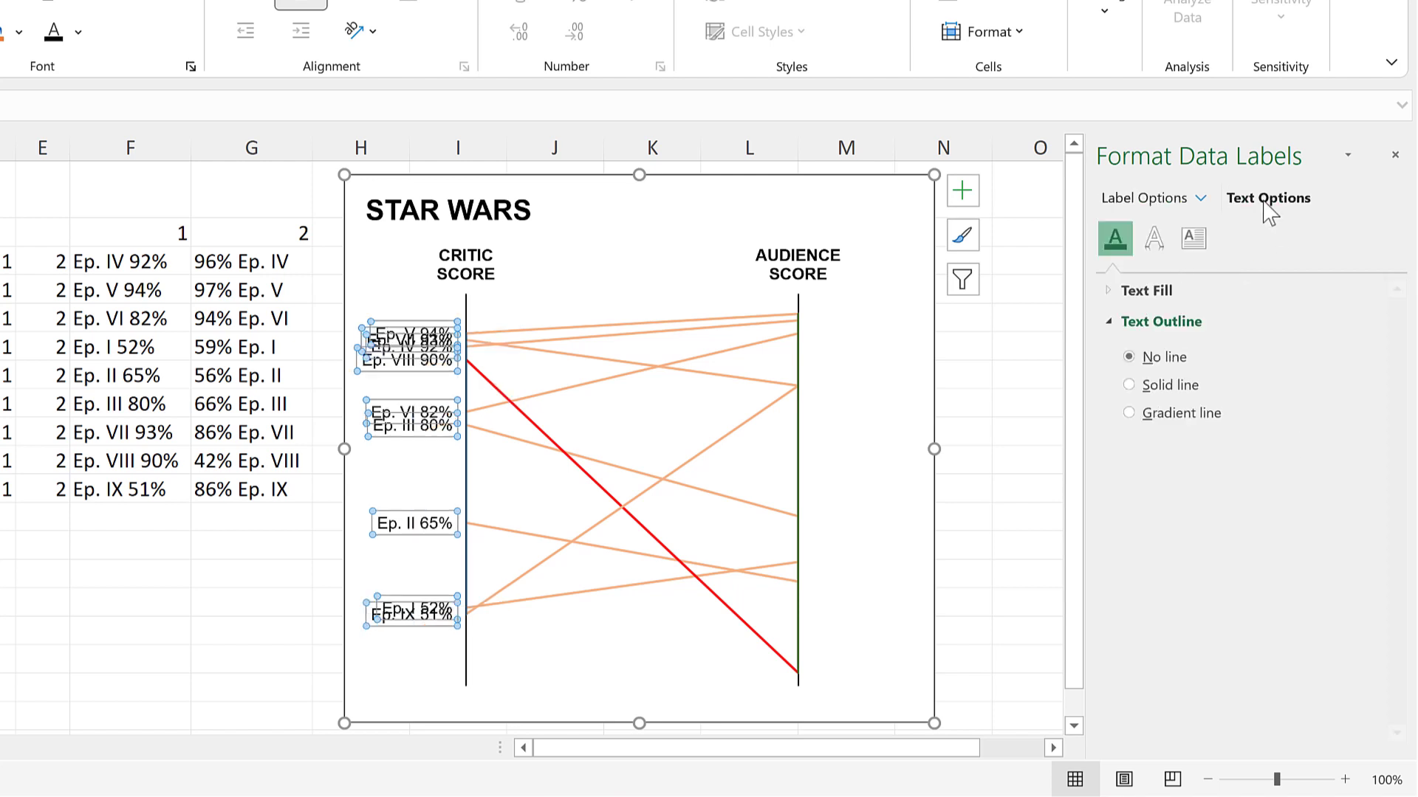
left_click(1144, 289)
left_click(1363, 493)
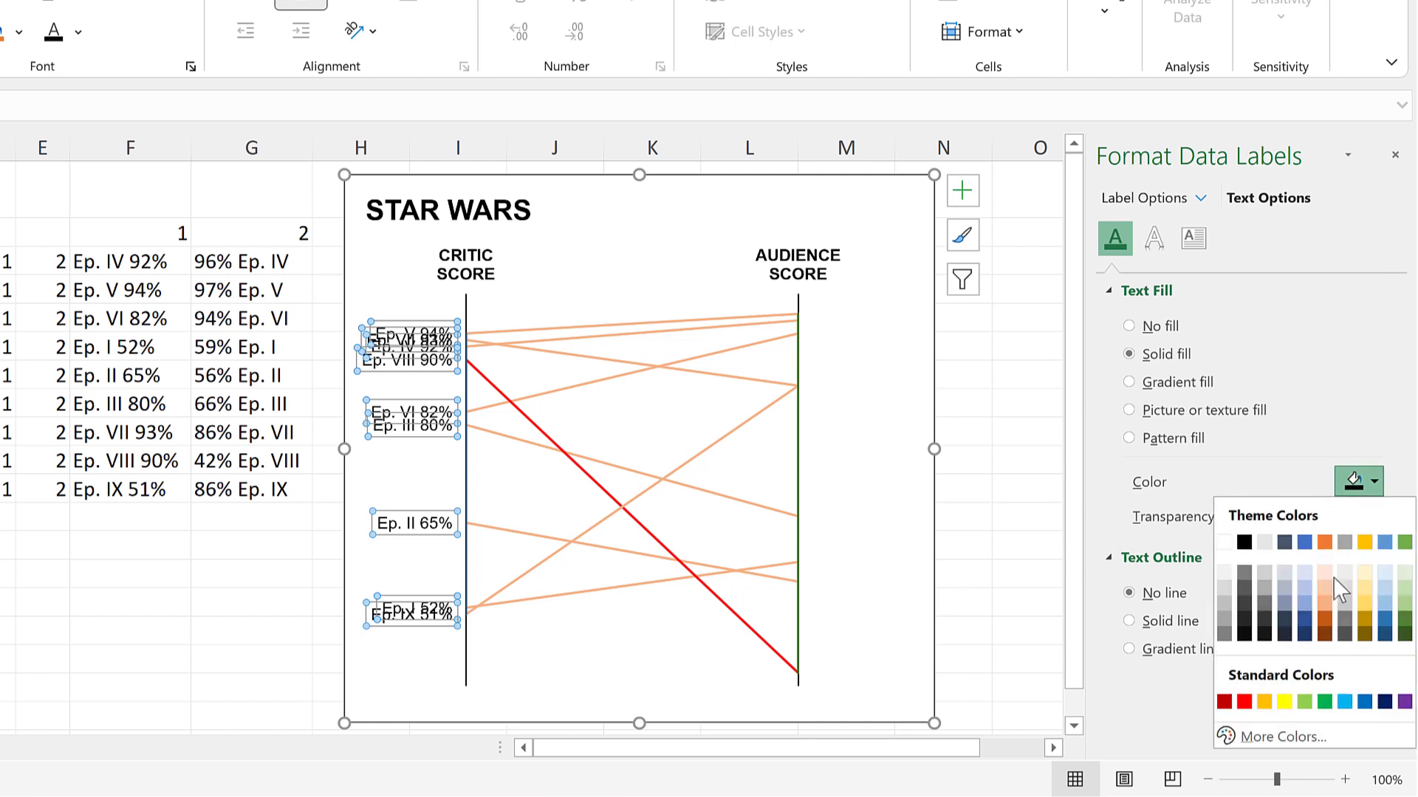
left_click(1326, 613)
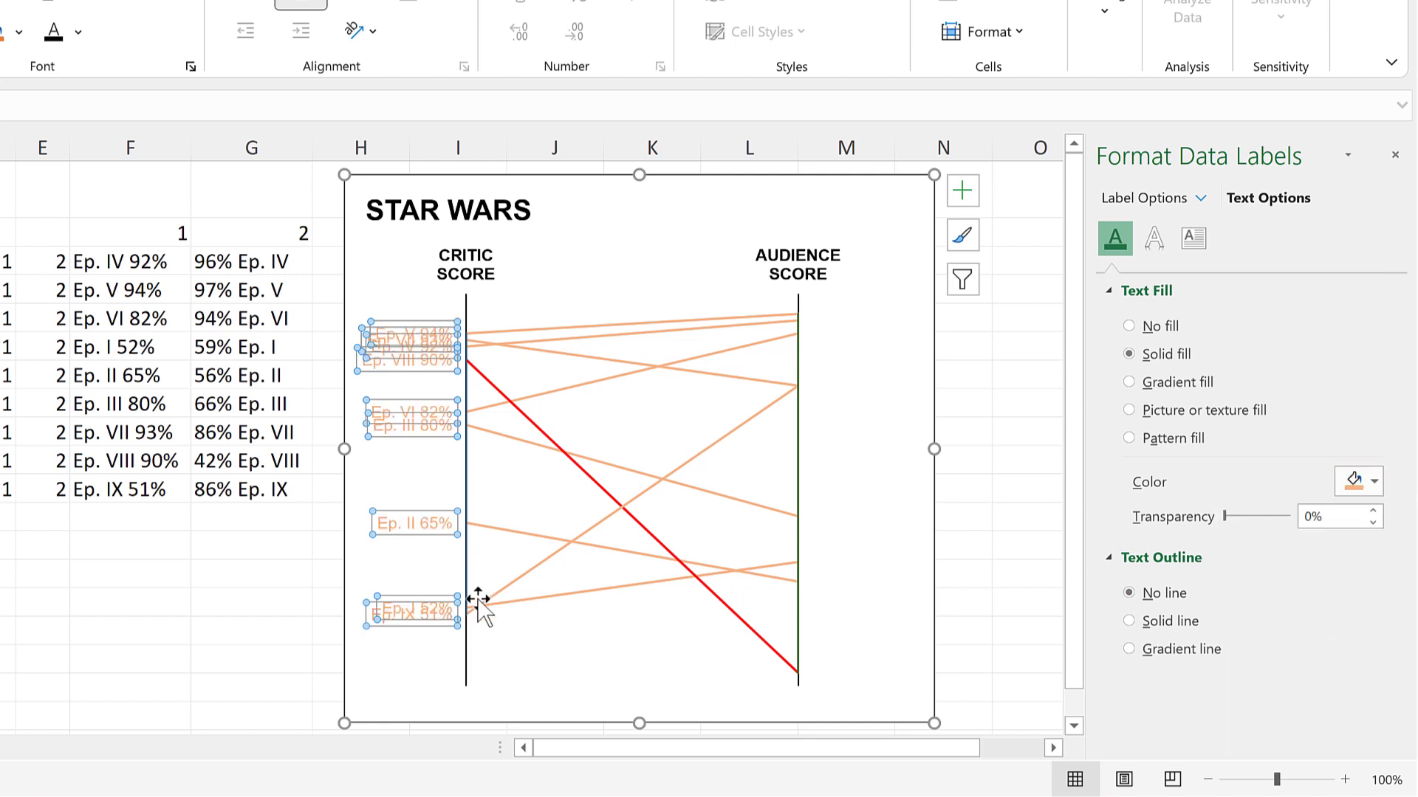
Step: Make the critic-score series line solid black at 1 pt width
left_click(467, 397)
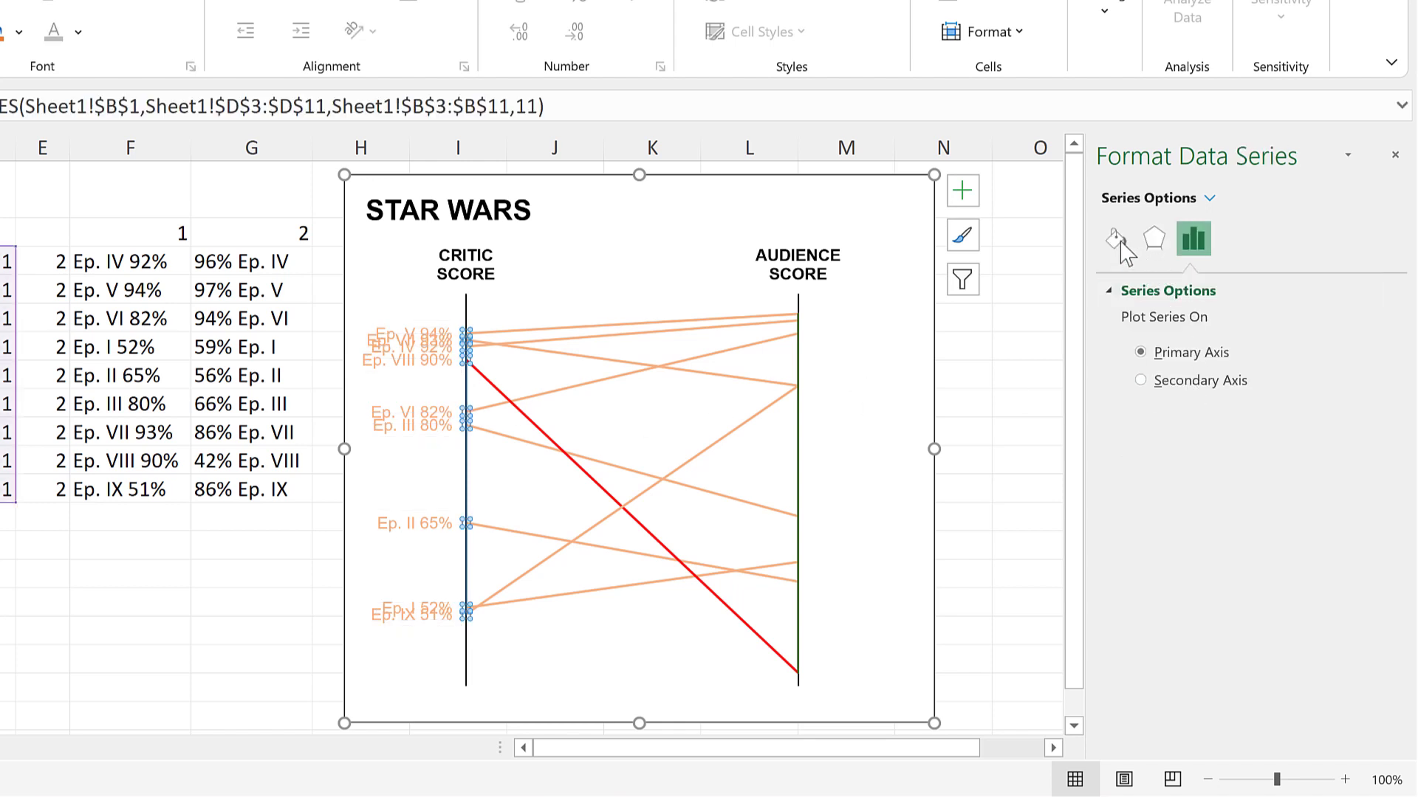
left_click(1116, 240)
left_click(1360, 490)
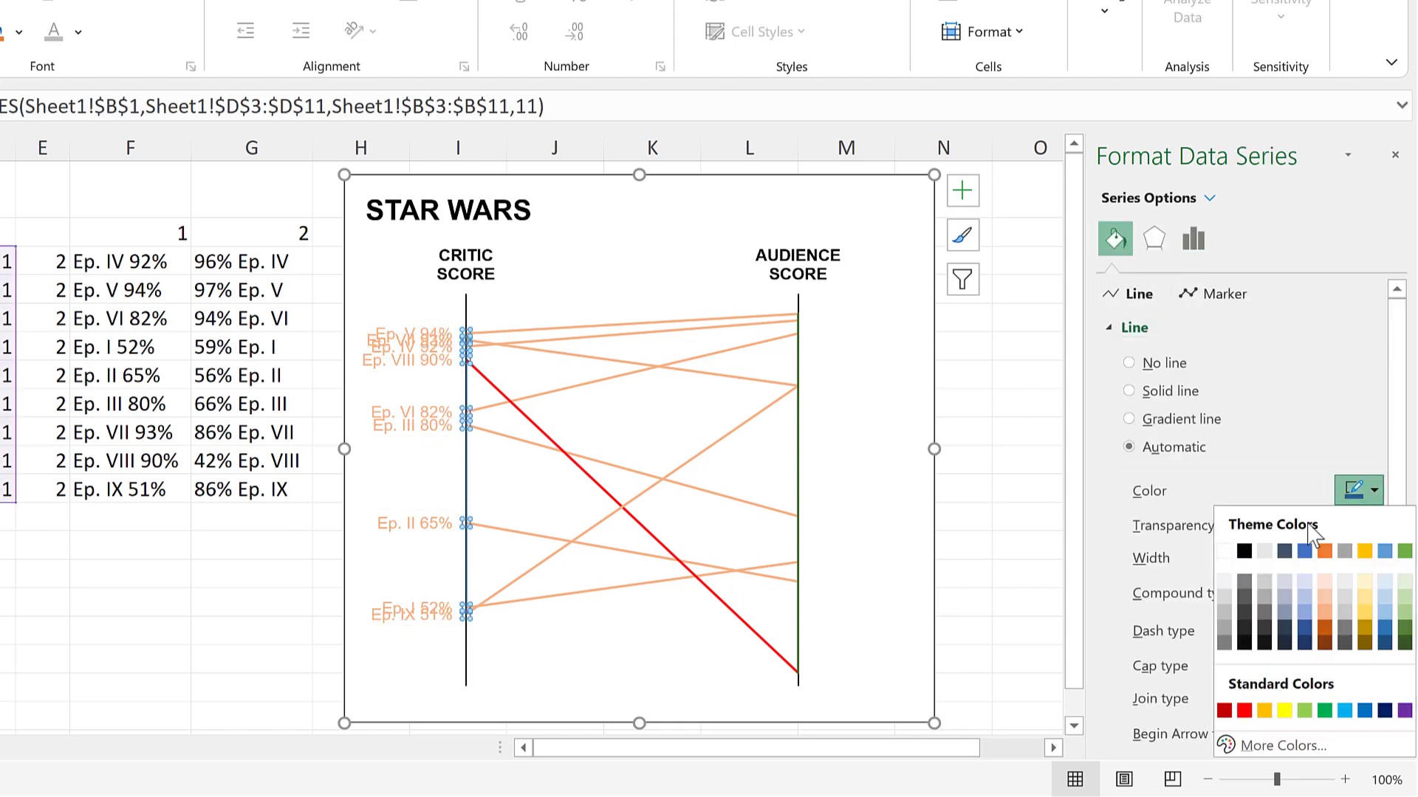
left_click(1244, 551)
left_click(1372, 565)
left_click(1372, 565)
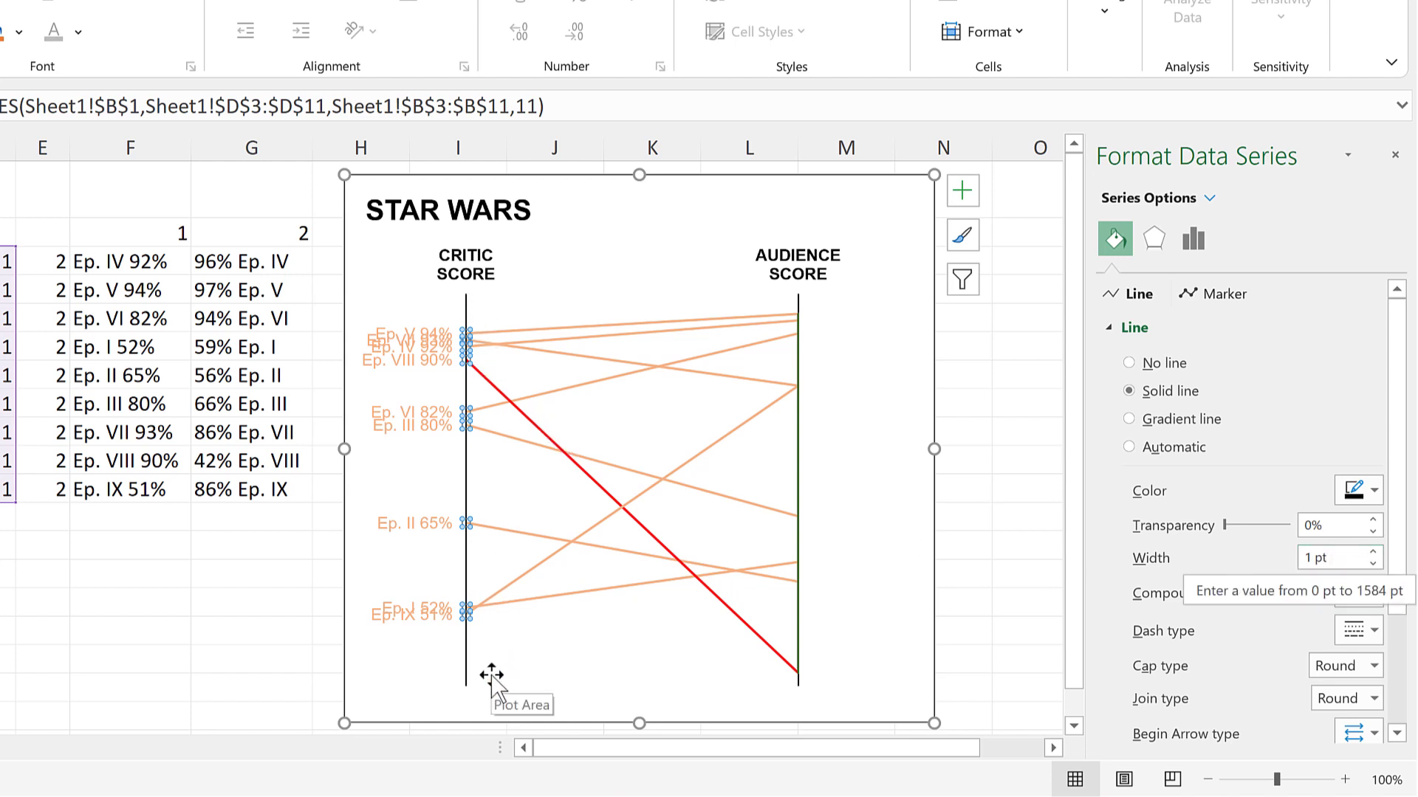
Step: Add data labels to the audience-score series, positioned to the right
left_click(799, 454)
left_click(799, 454)
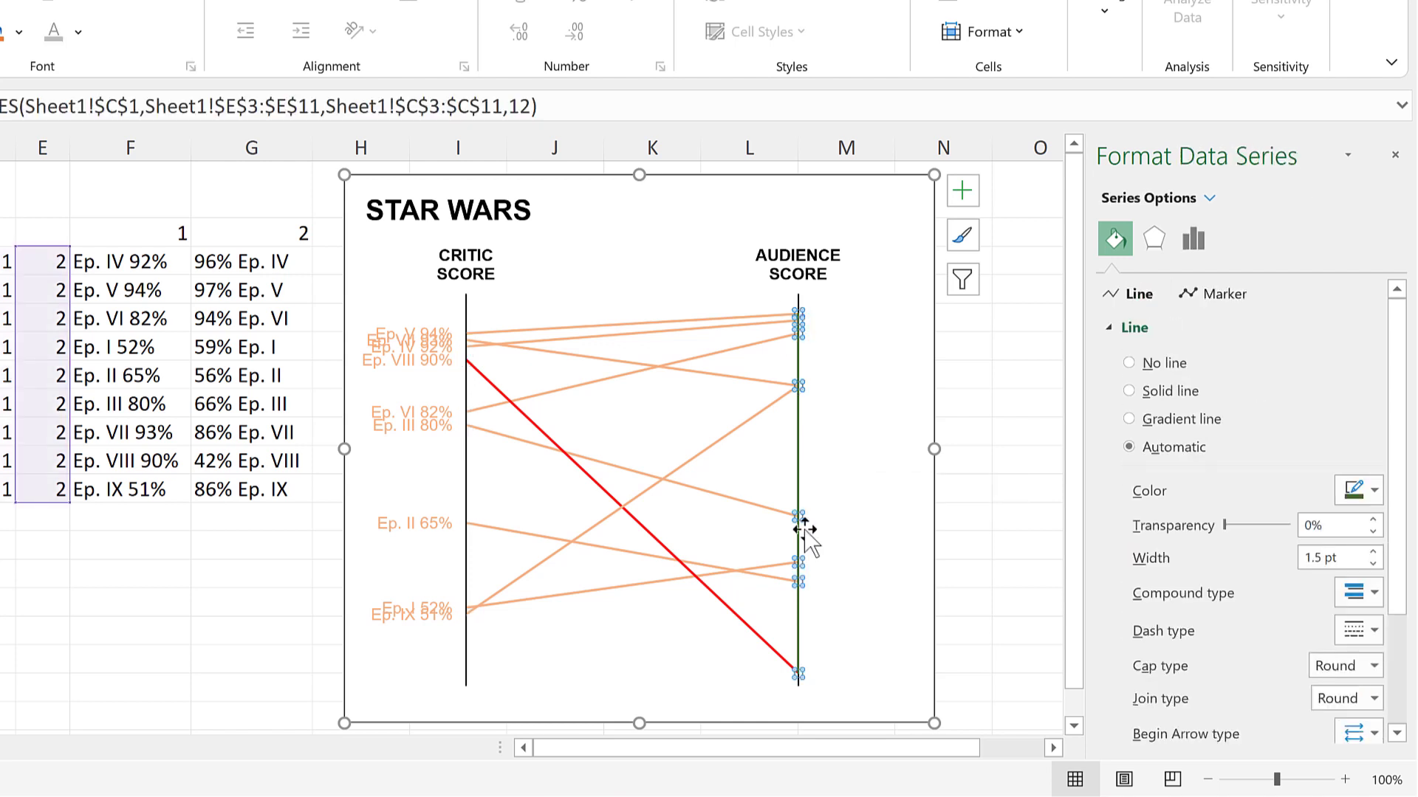
left_click(962, 194)
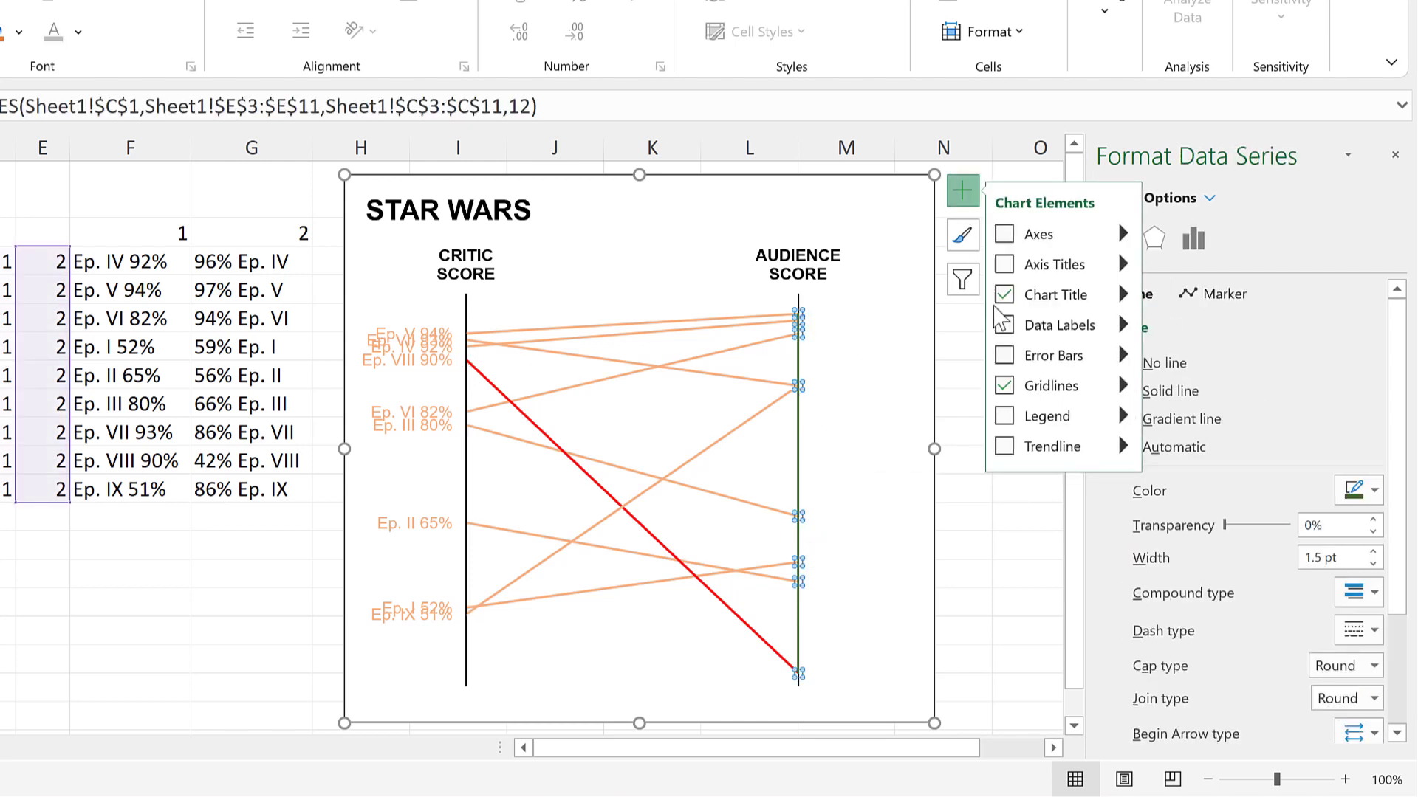
left_click(1006, 326)
left_click(989, 544)
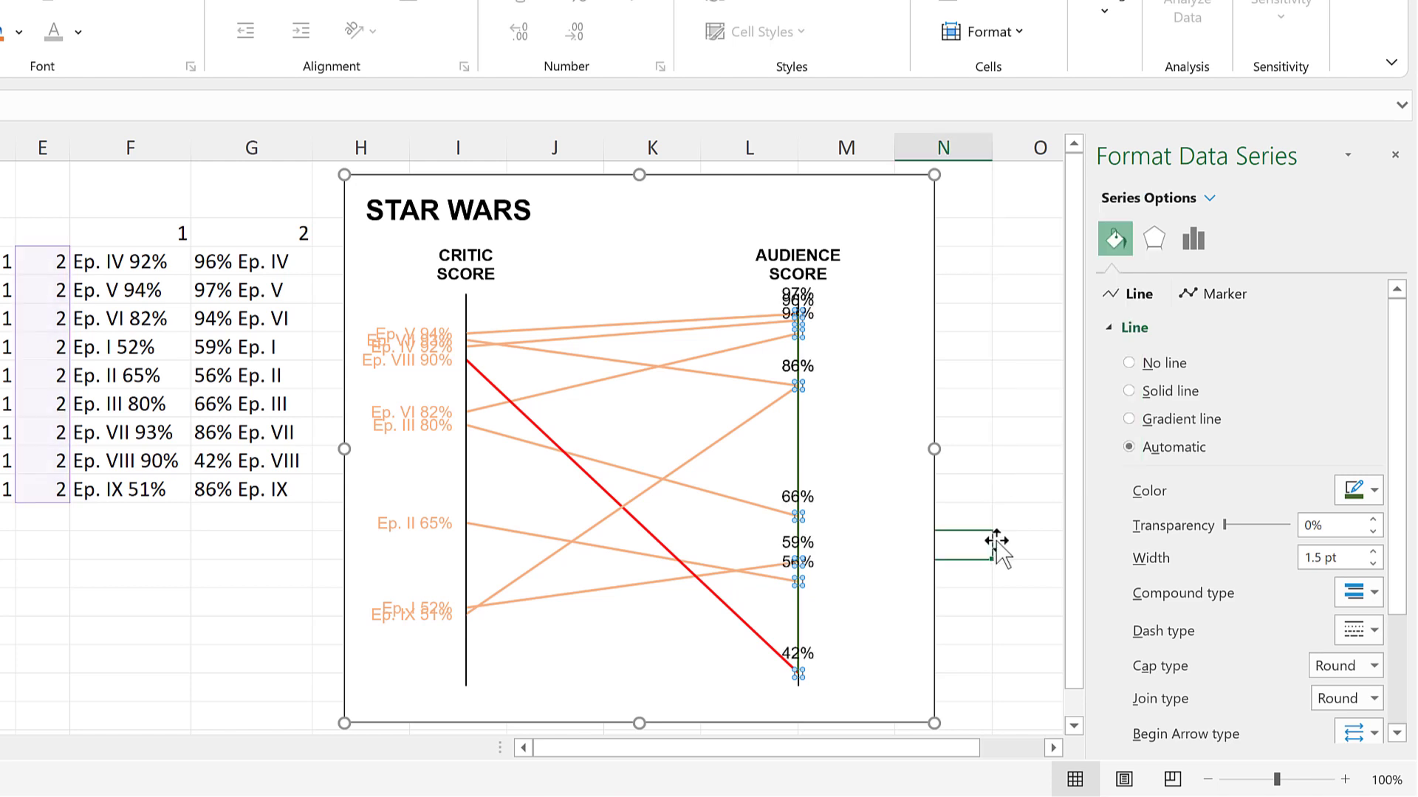
left_click(797, 297)
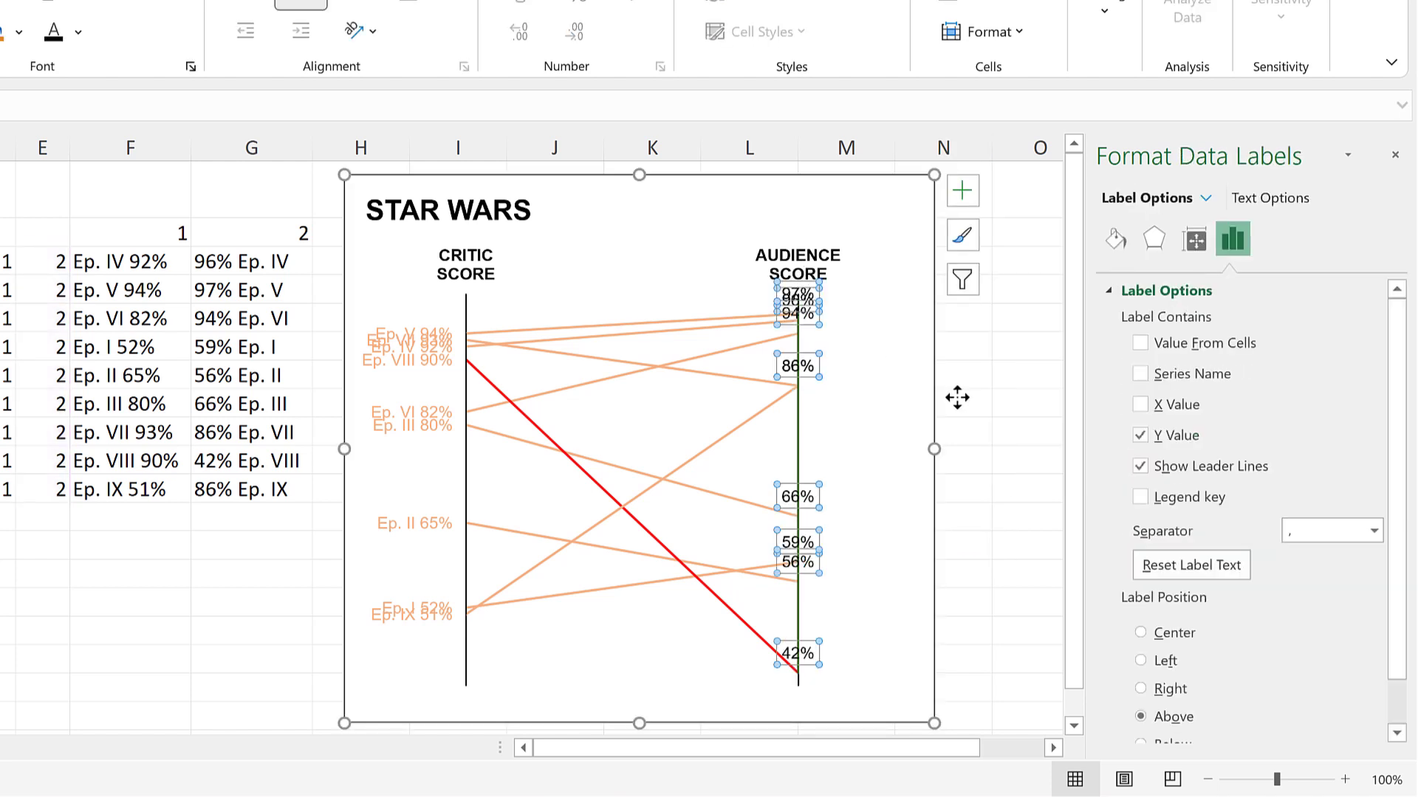
scroll(1322, 635, "down", 2)
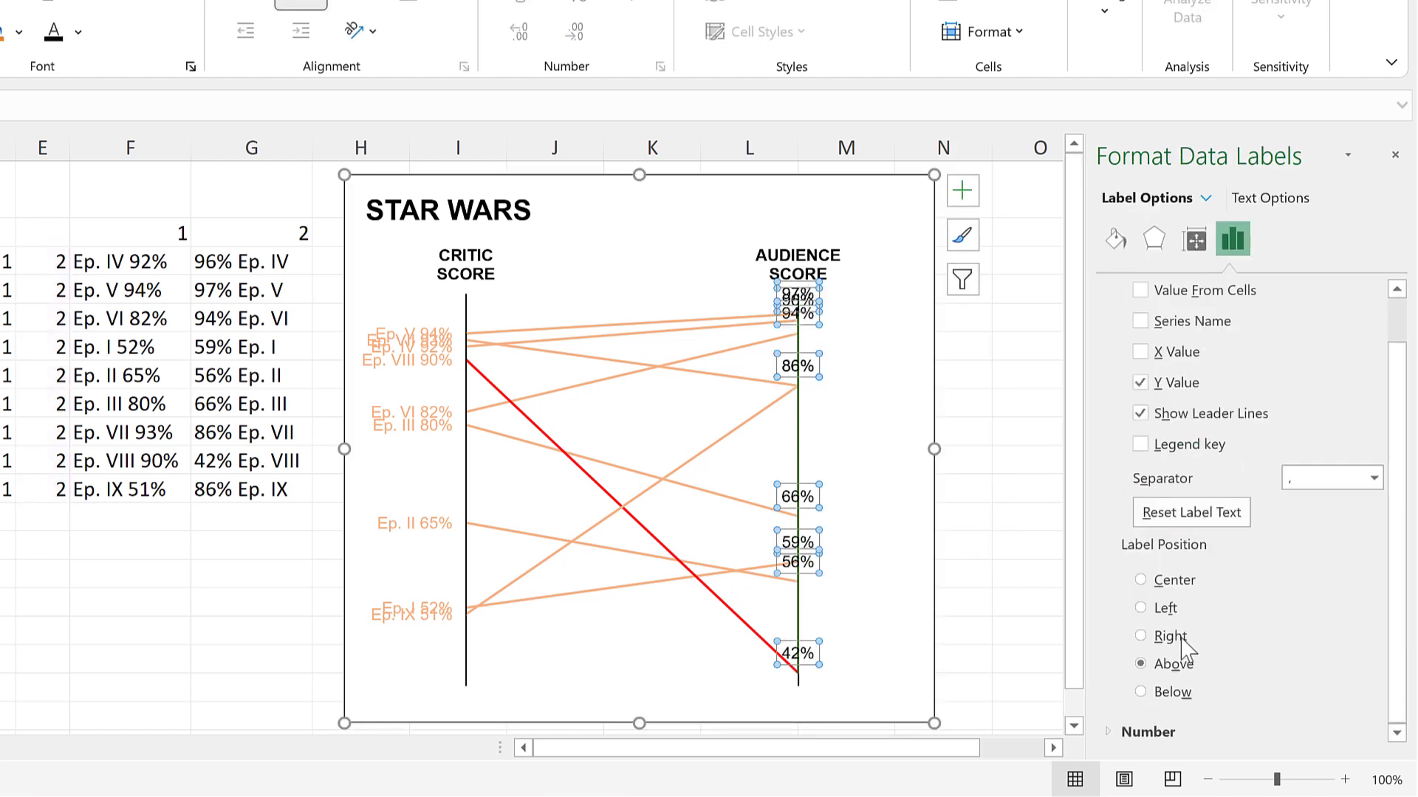
left_click(1141, 637)
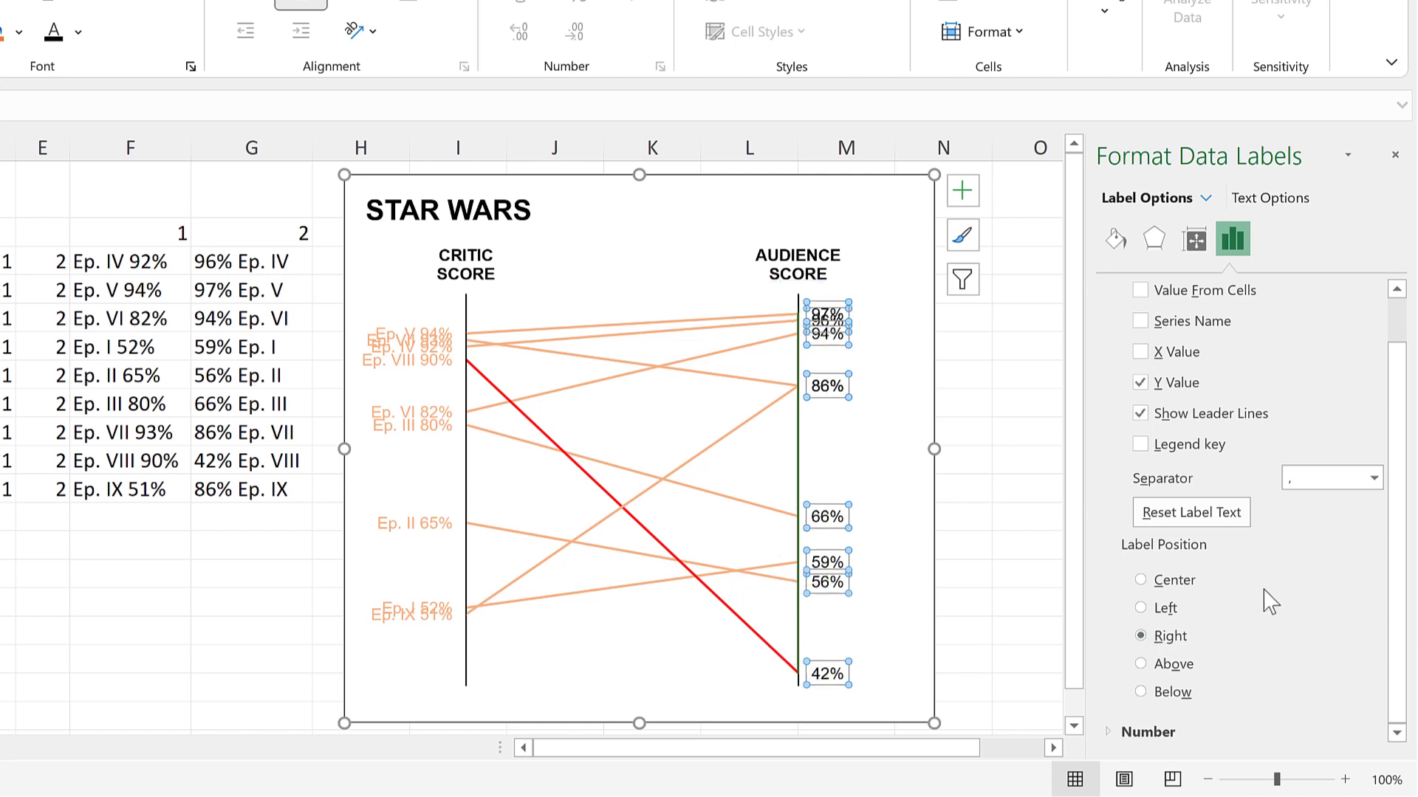
Step: Replace the audience labels' Y values with text from G3:G11
scroll(1270, 602, "up", 2)
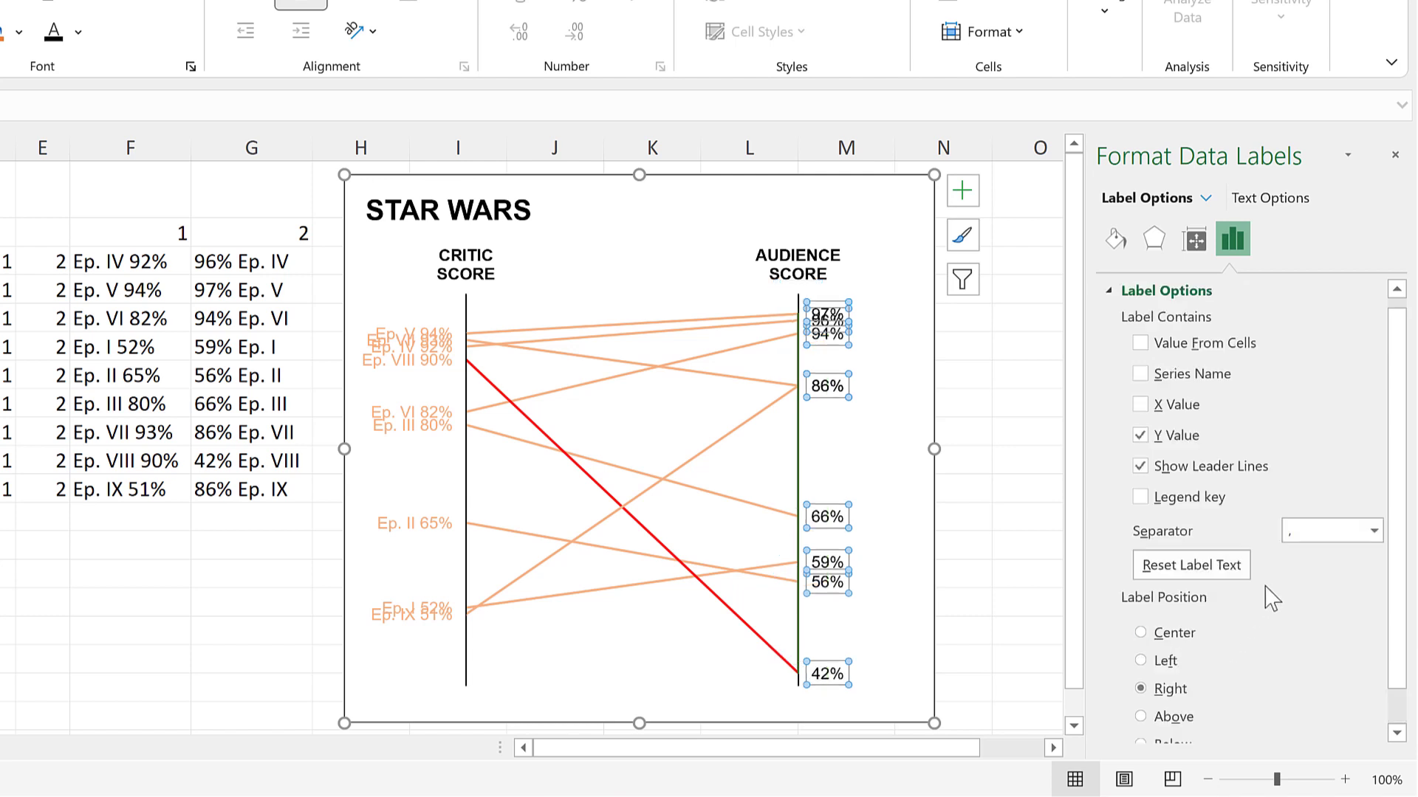
left_click(1165, 437)
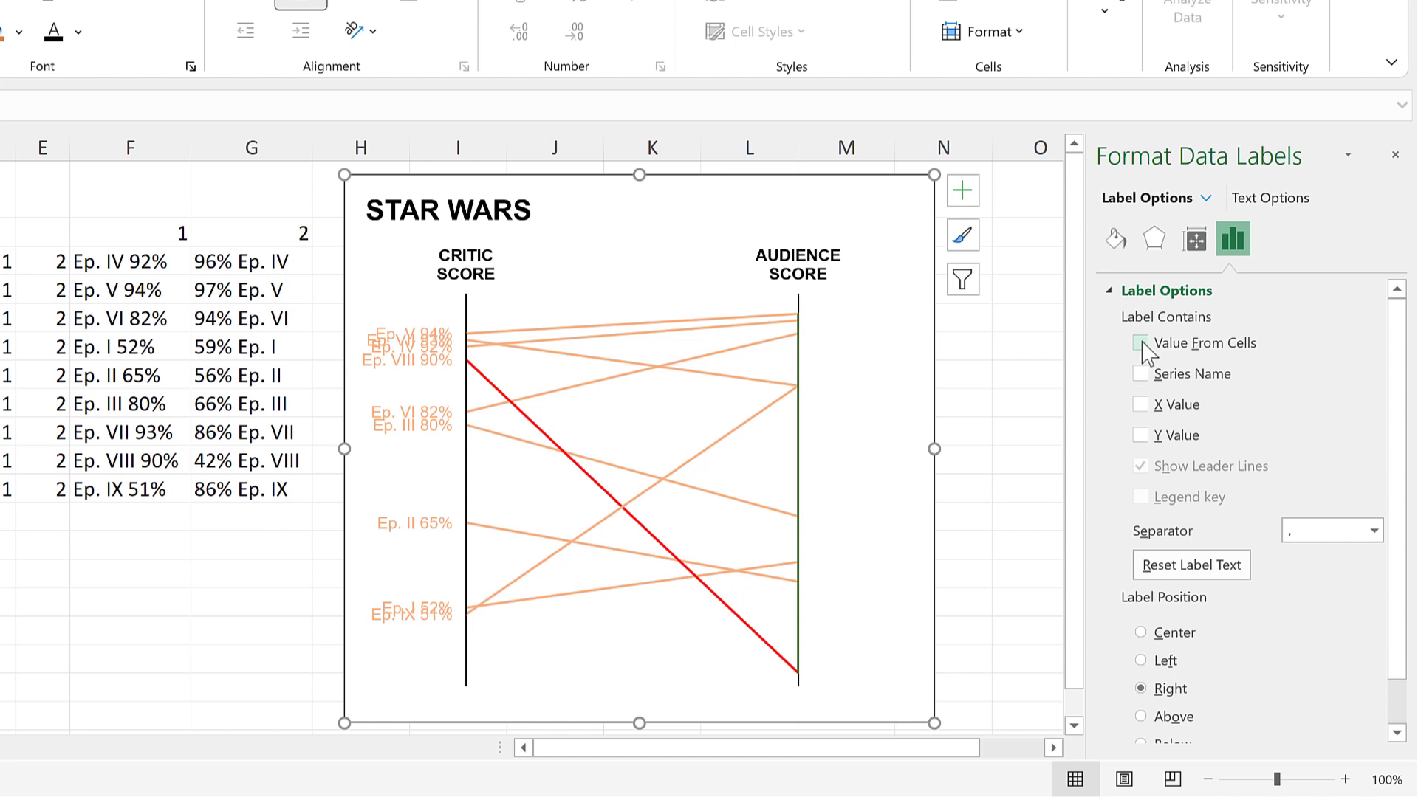
left_click(1142, 346)
left_click_drag(246, 260, 245, 491)
left_click(647, 442)
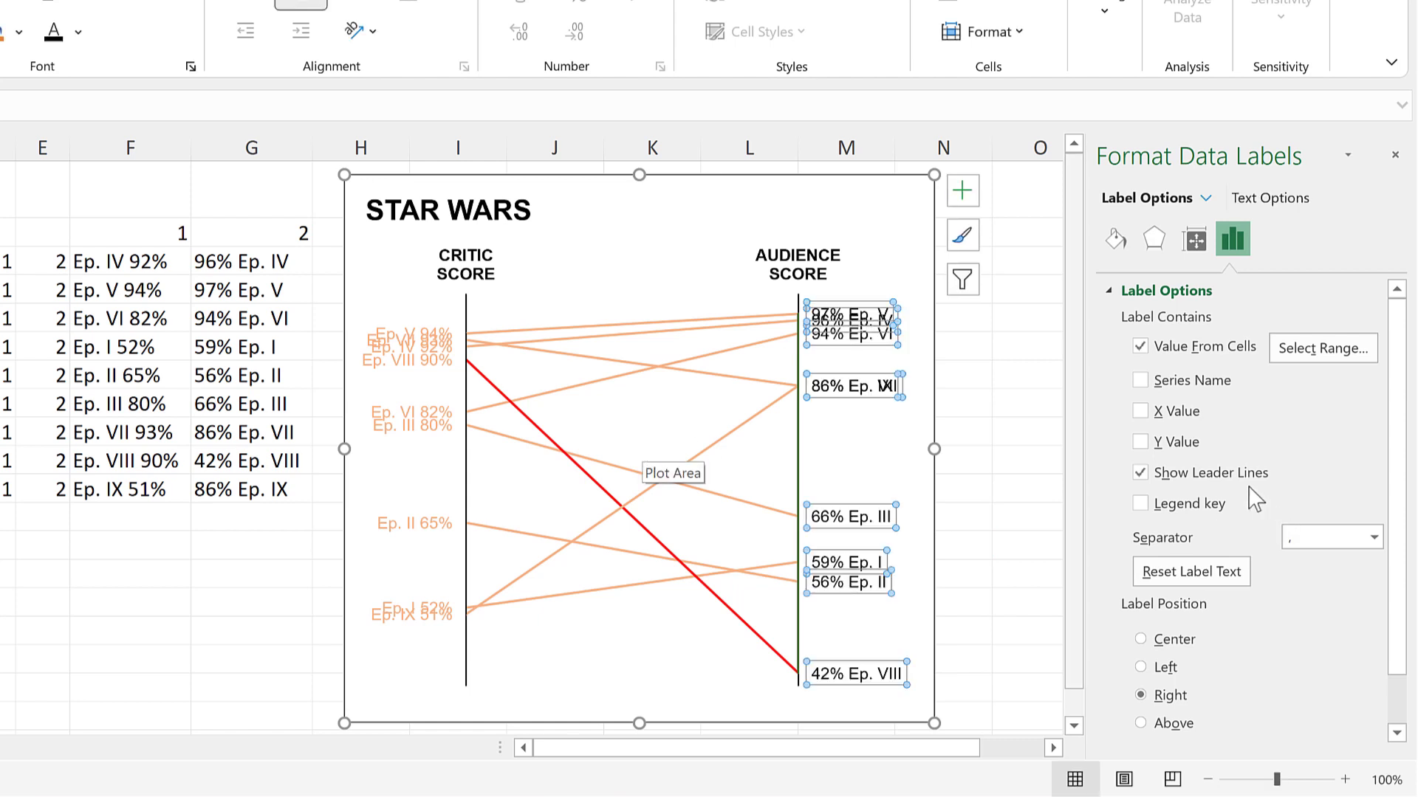
Step: Hide the leader lines on the audience-score labels and colour their text light orange
left_click(1139, 473)
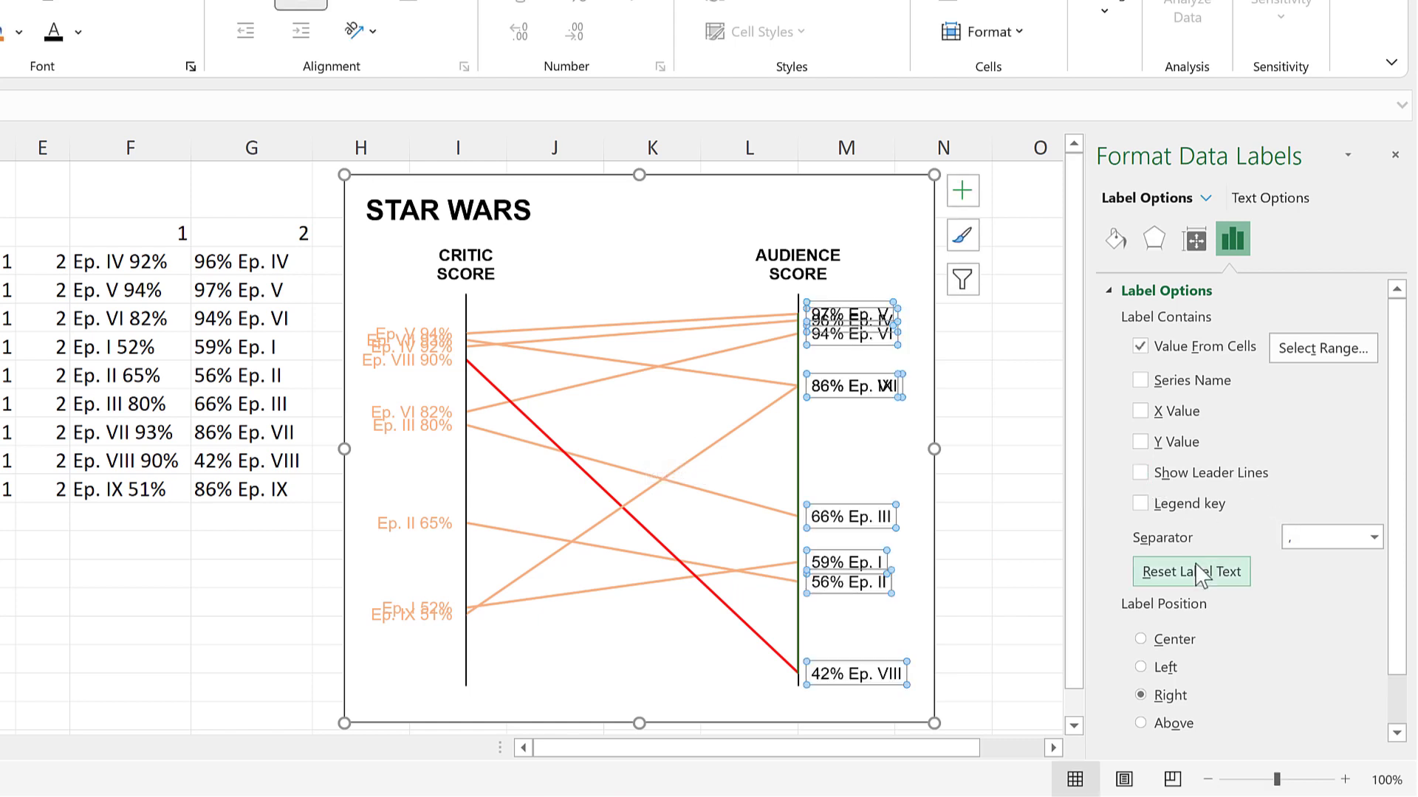
left_click(1293, 198)
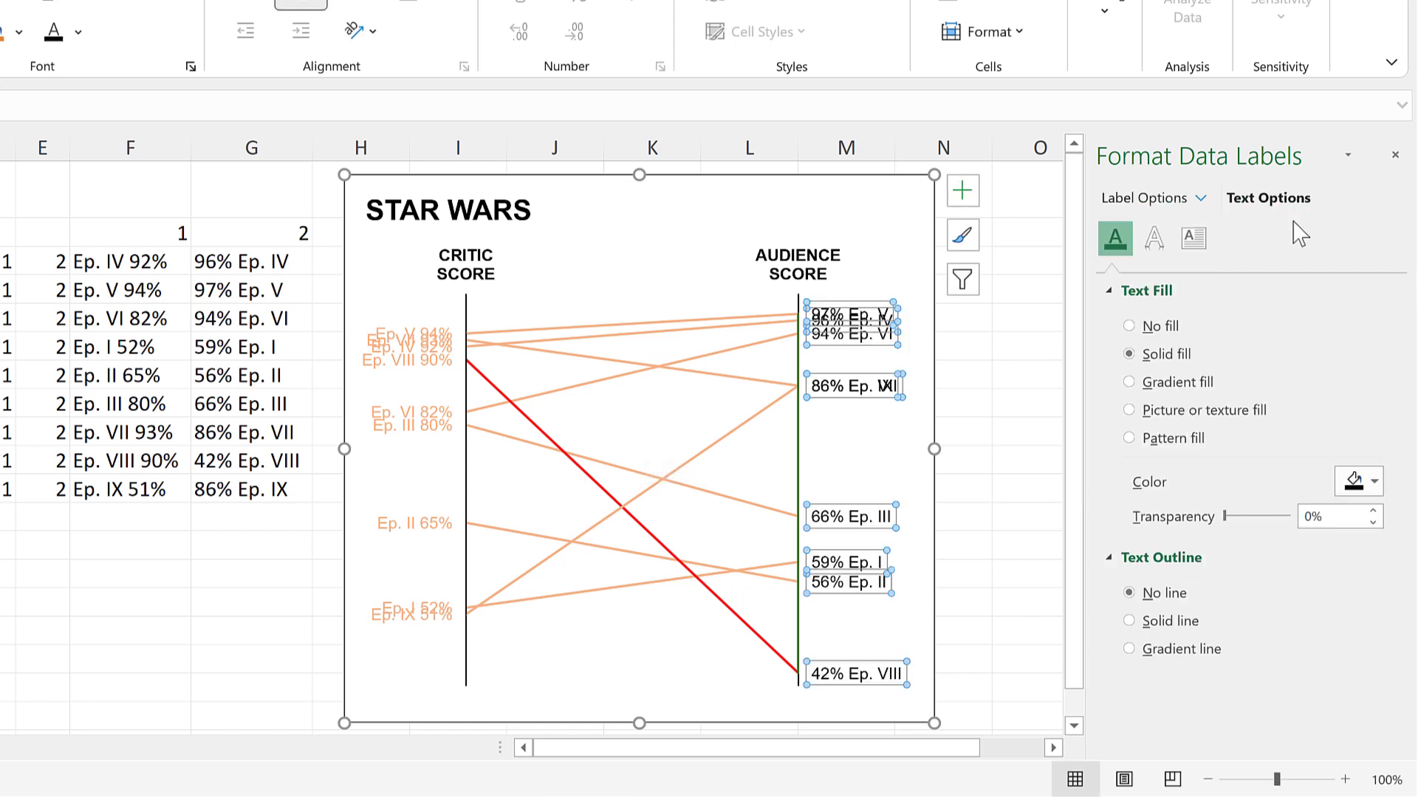
left_click(1366, 484)
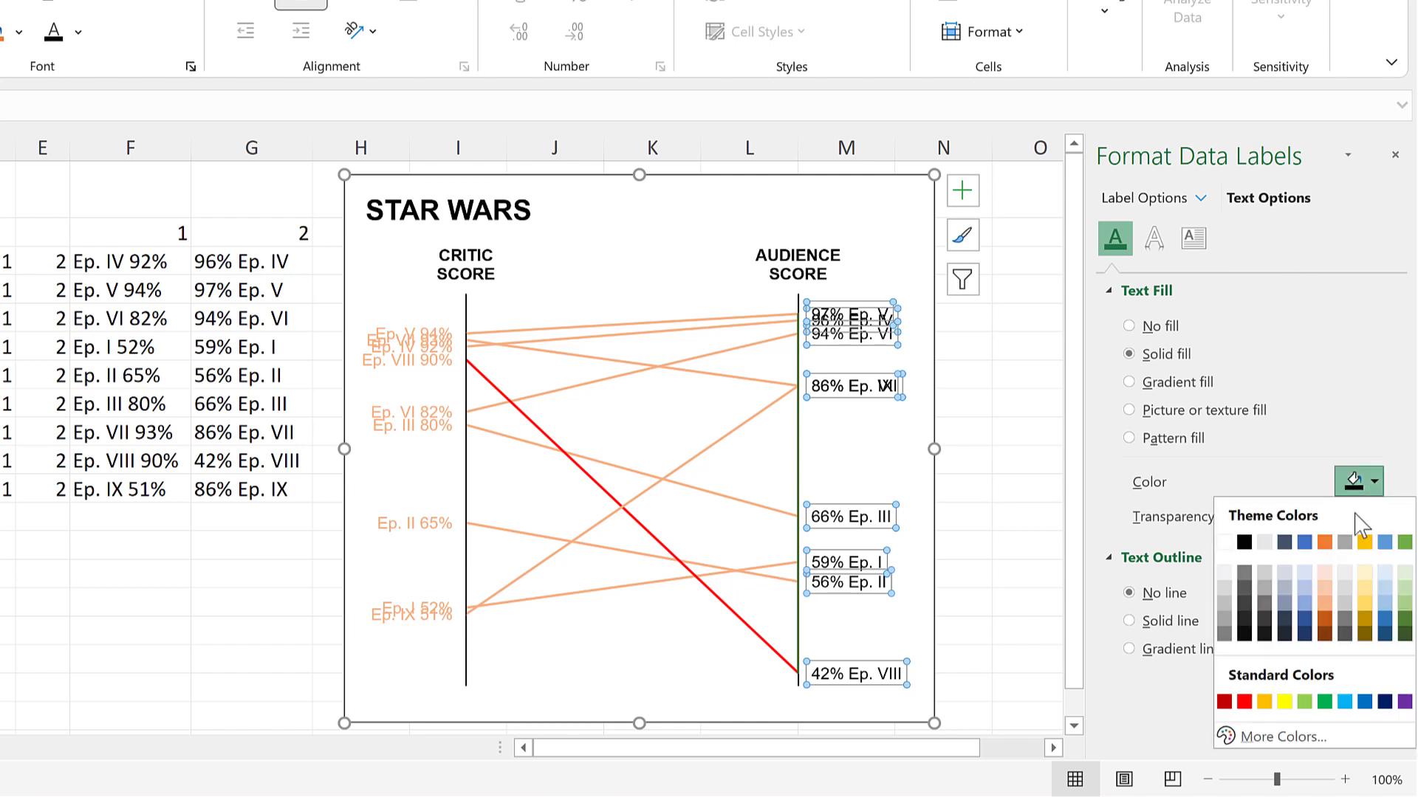
left_click(1323, 604)
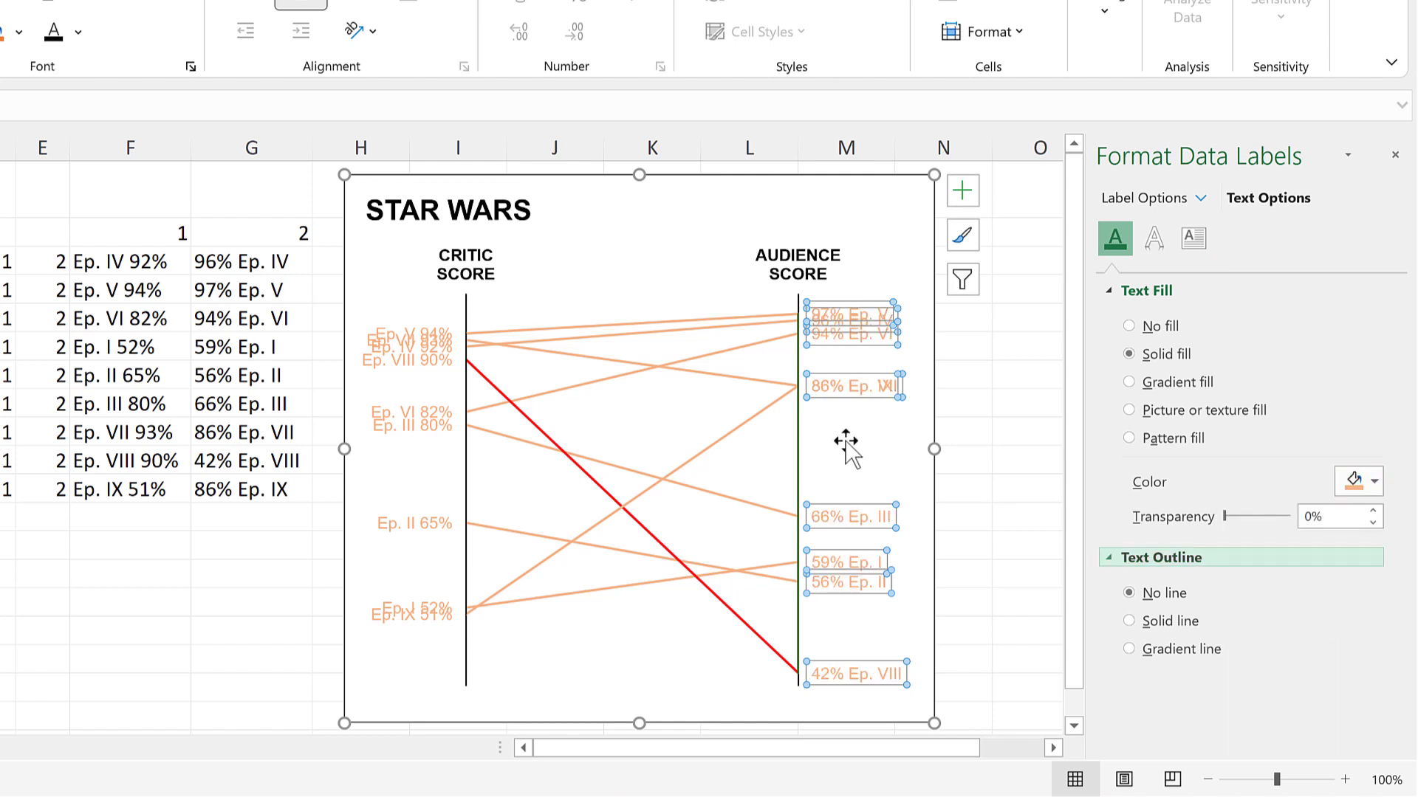
Step: Select the audience-score series and bring up its line colour choices
left_click(799, 373)
left_click(800, 355)
left_click(798, 359)
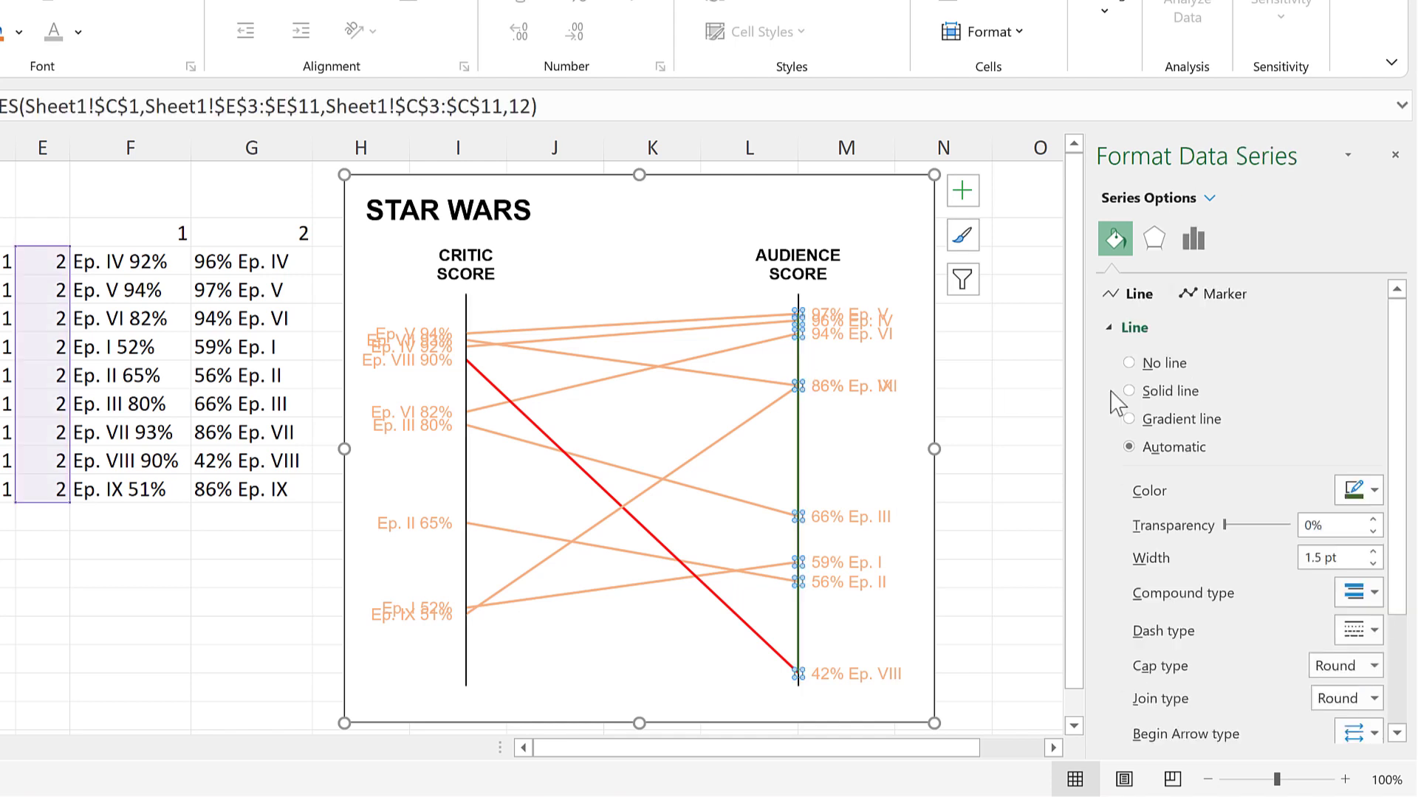
left_click(1358, 490)
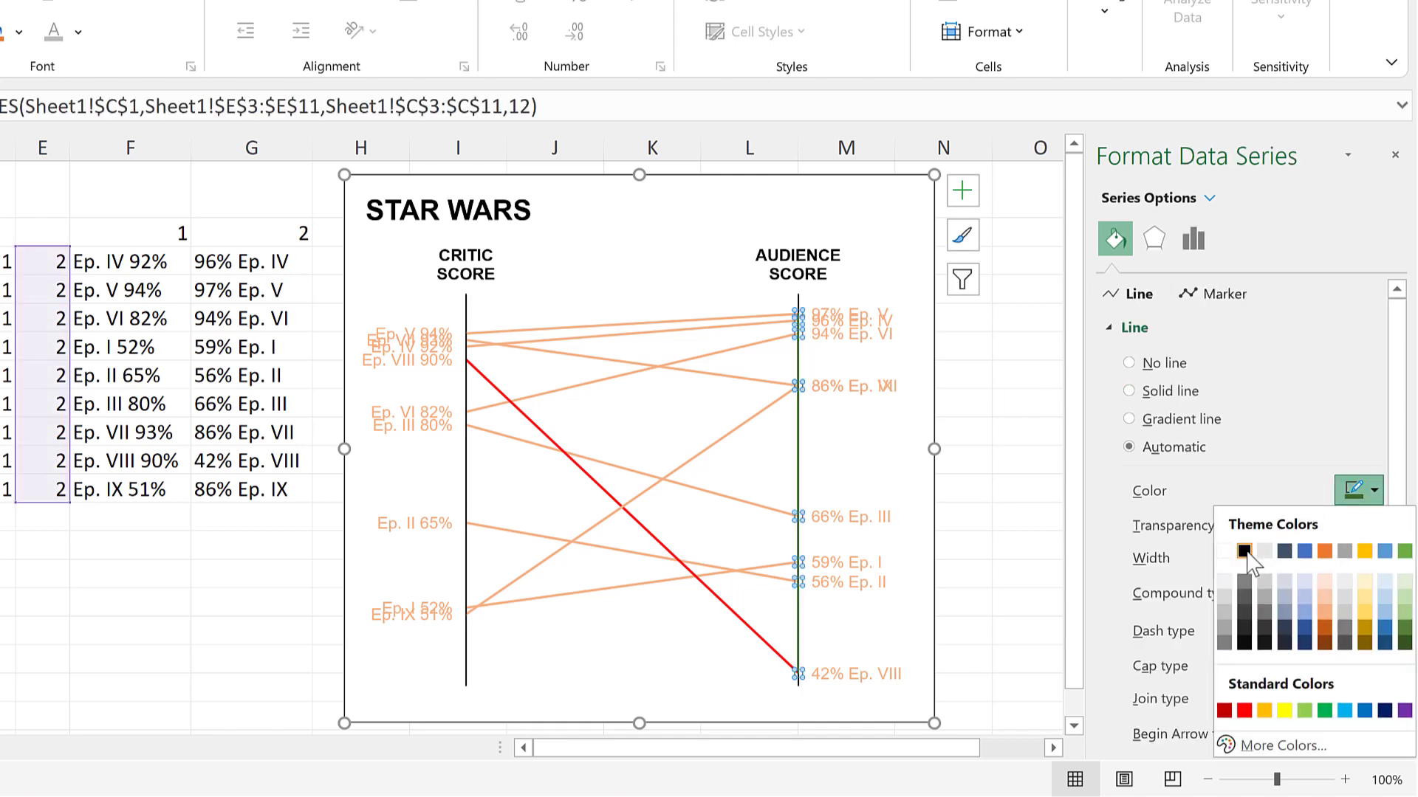